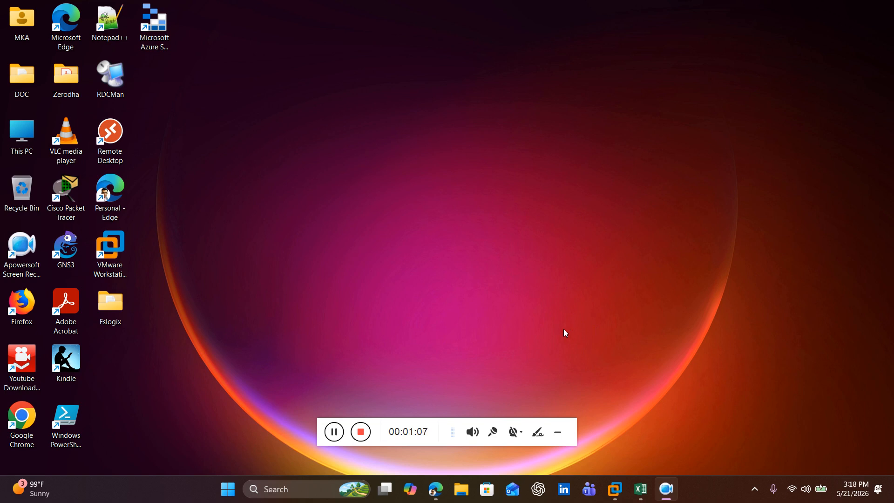
Step: Open the S2S-VPN workbook in Excel to view the site-to-site VPN plan and network diagram, and minimize it
click(561, 437)
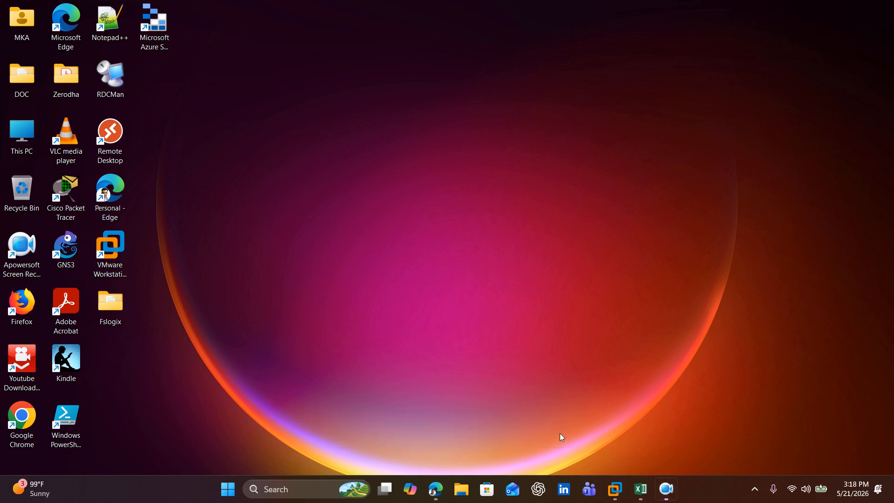
click(640, 488)
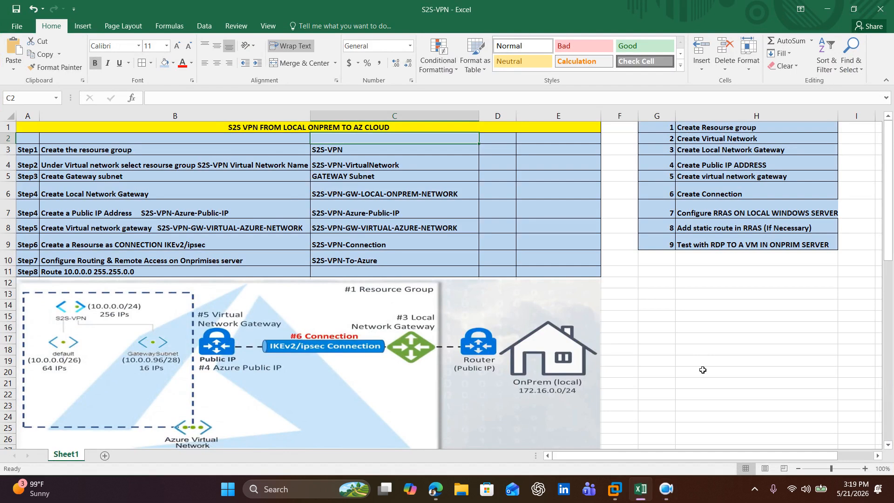
click(703, 349)
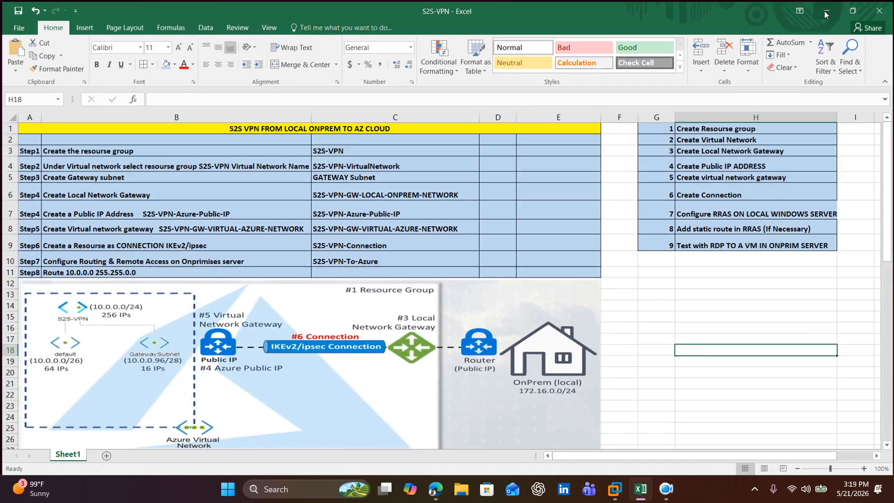
click(826, 10)
Step: Switch to the LABDC01 virtual machine in VMware Workstation and sign in as administrator with the account password
click(616, 490)
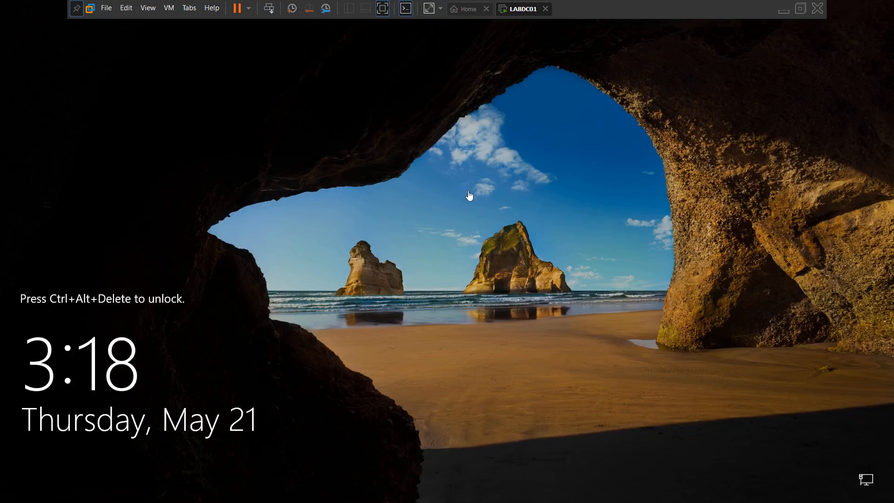
click(270, 12)
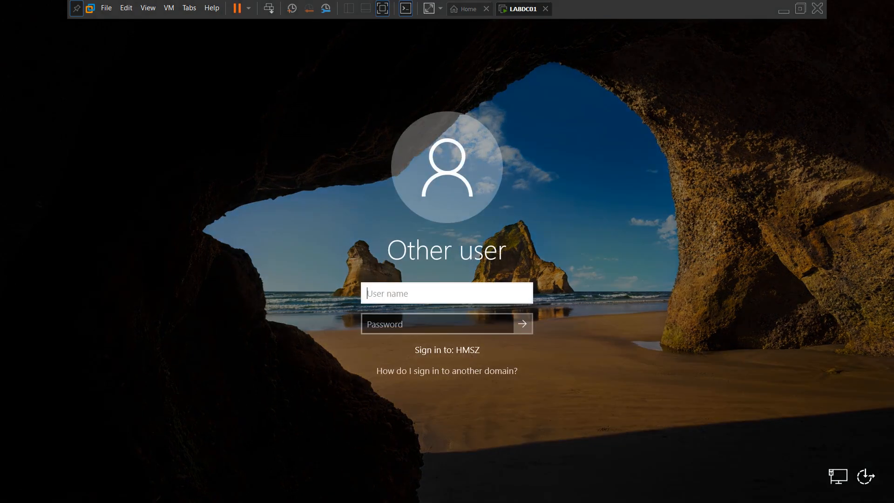
text(administrator)
key(Tab)
text(P)
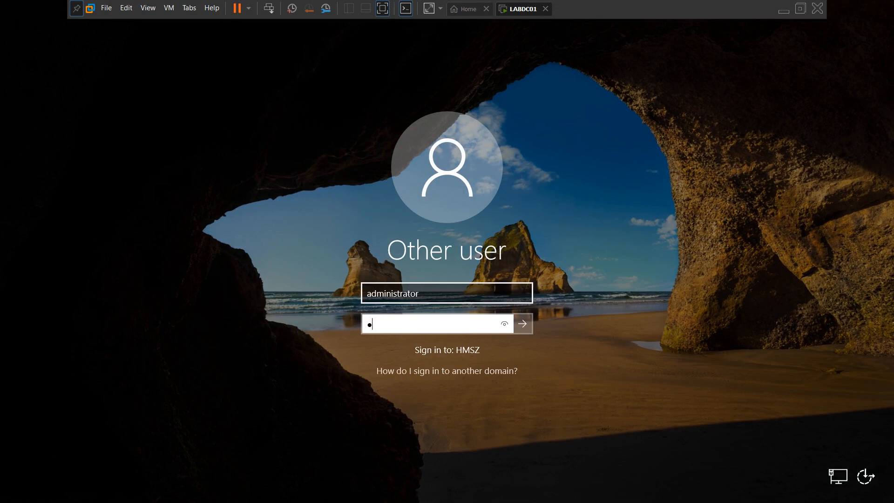
text(@ssw0rd)
key(Return)
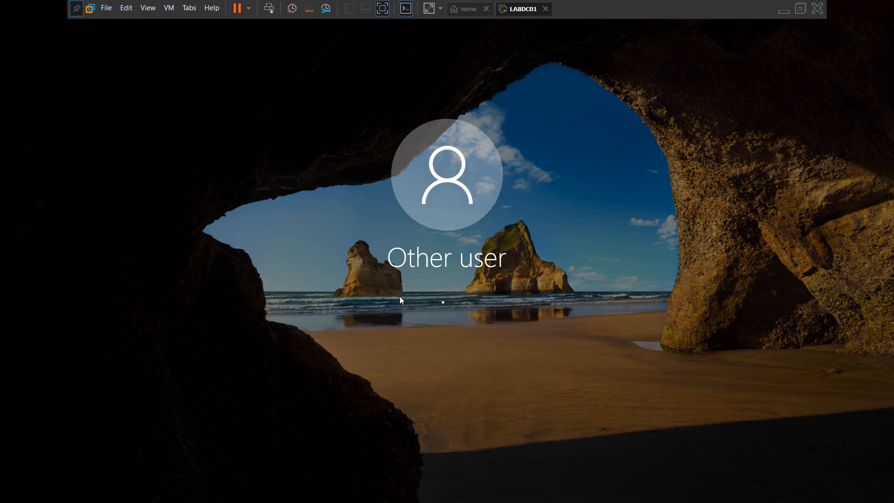
key(Return)
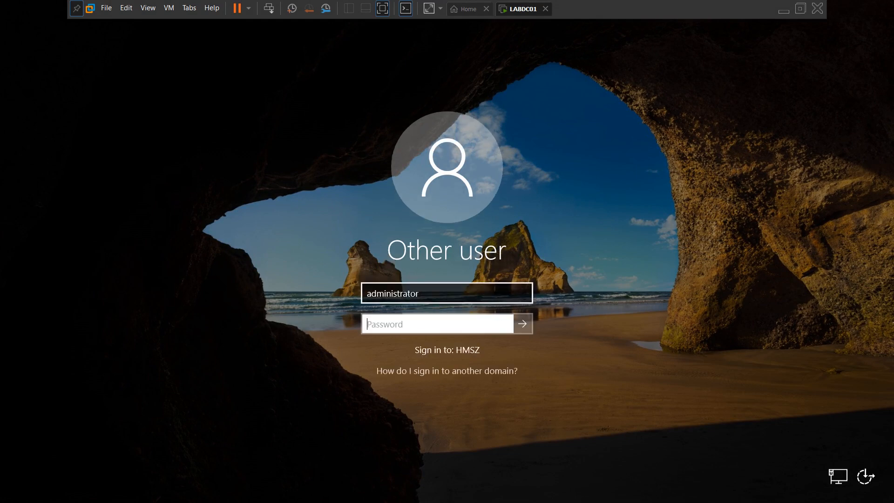
text(●●●●●●●)
key(Return)
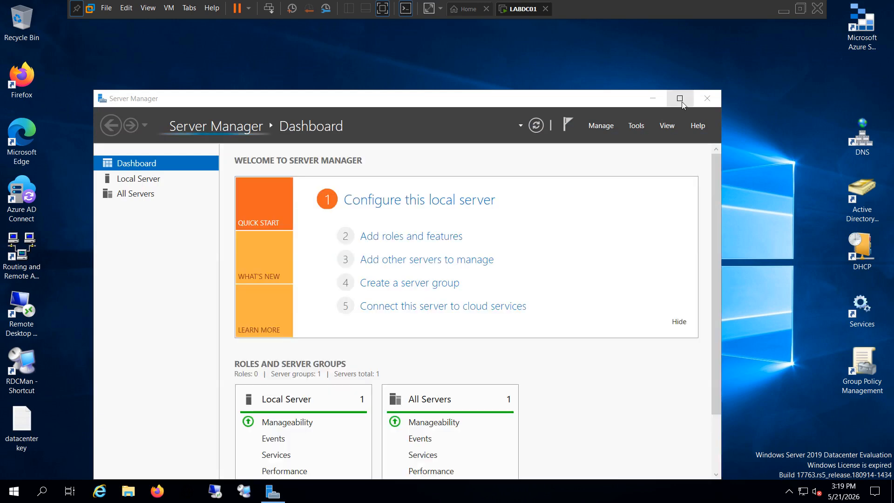
Step: Maximize Server Manager, view the Local Server properties, and minimize it to show the server's desktop
click(682, 105)
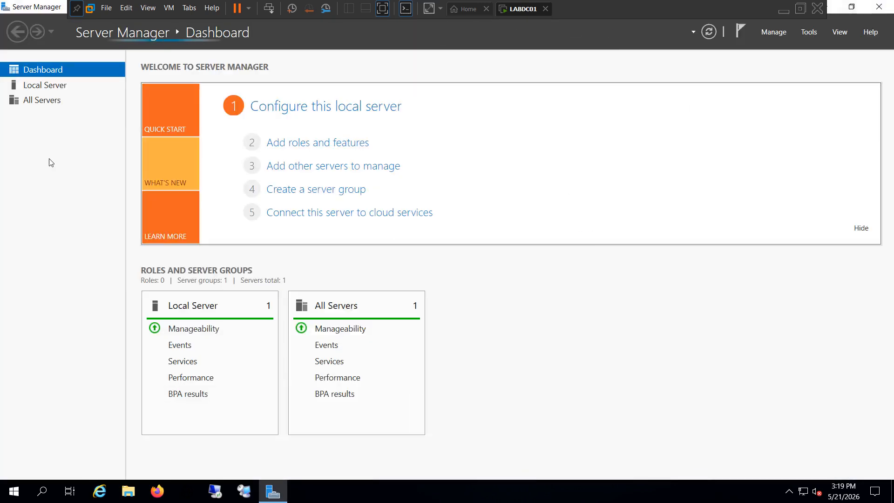
click(49, 86)
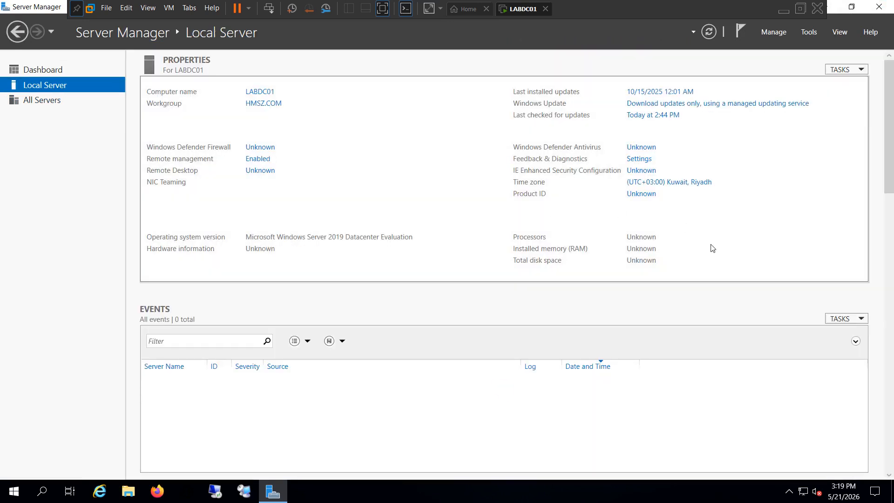
click(832, 12)
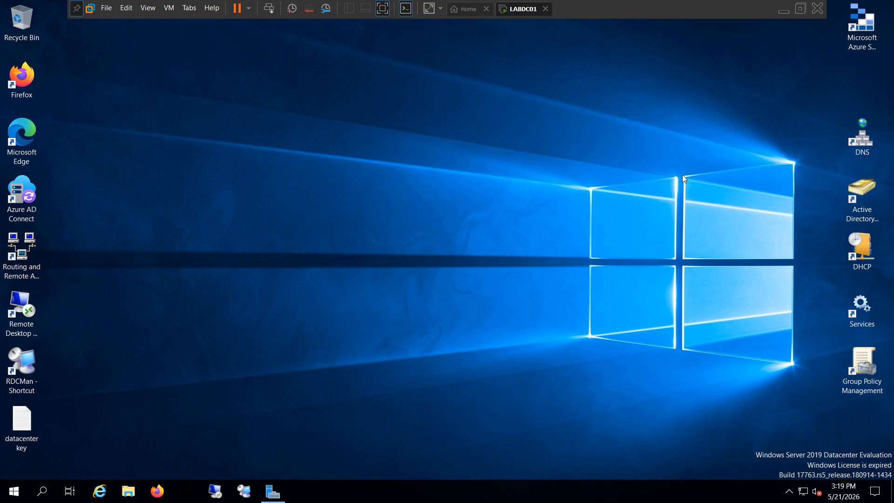
click(863, 51)
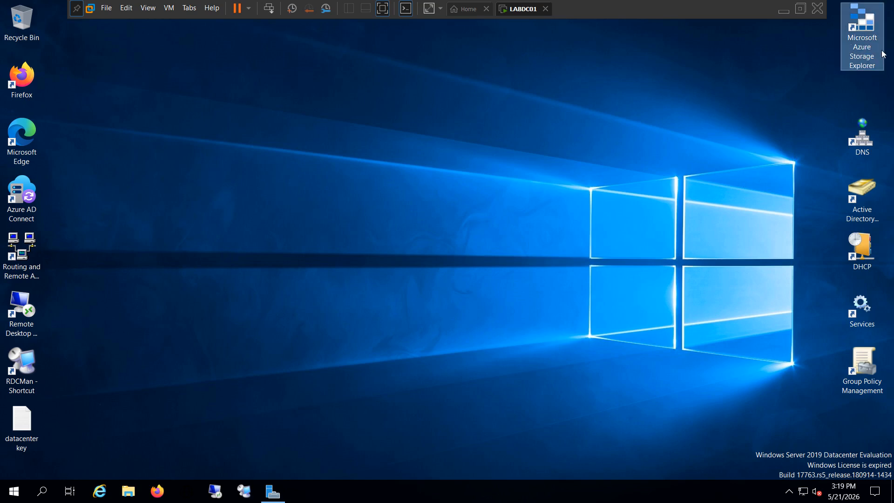
click(698, 128)
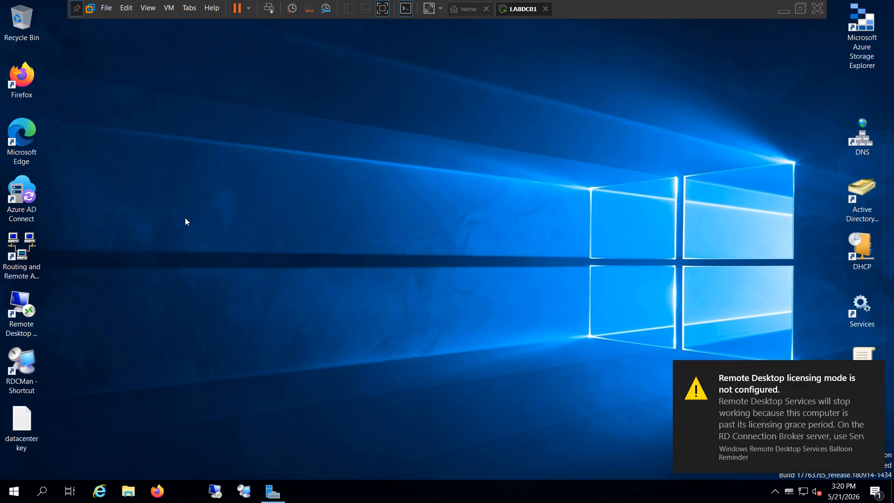
Step: Return to the S2S-VPN workbook in Excel and review the numbered task list in G1:H9 and the resource names in C3:C10
click(786, 16)
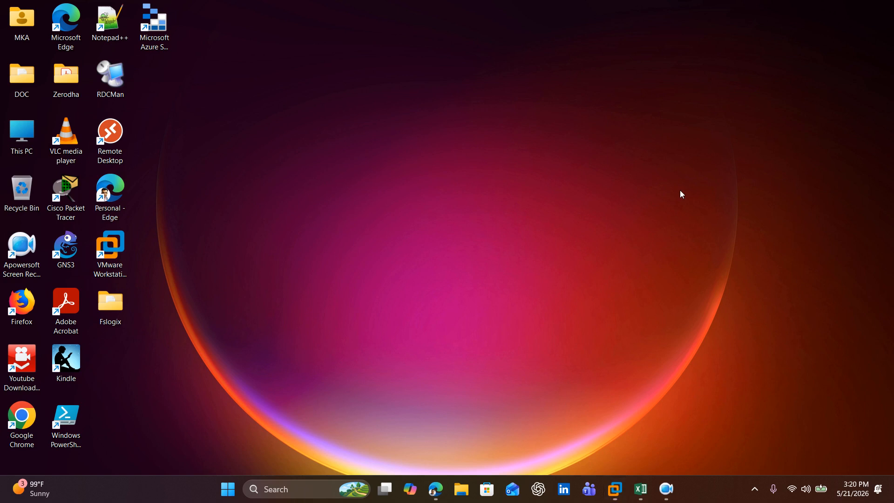
click(640, 489)
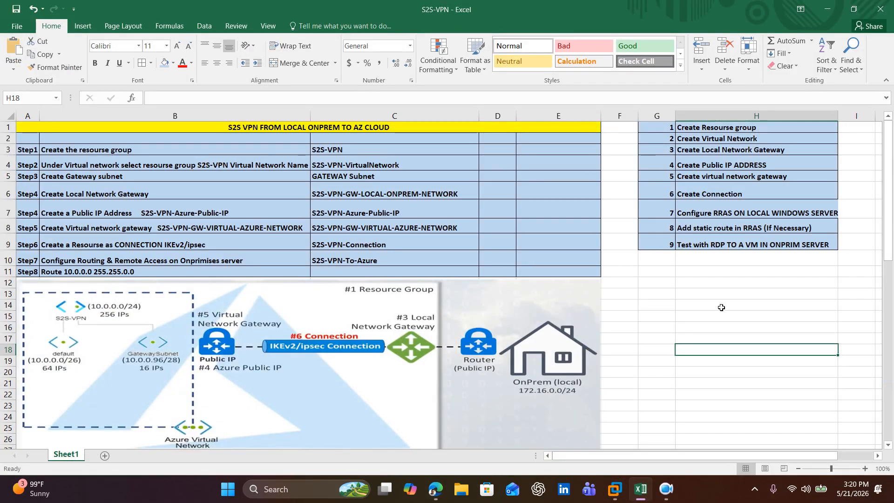
click(724, 295)
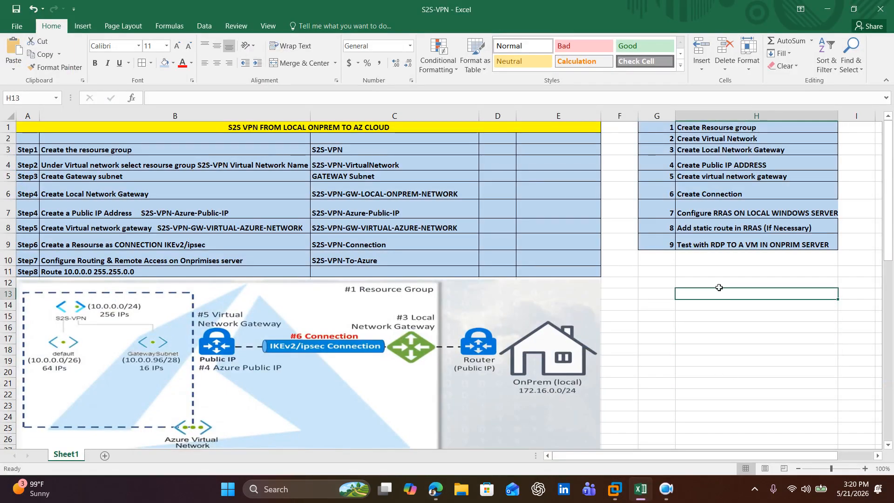
click(673, 261)
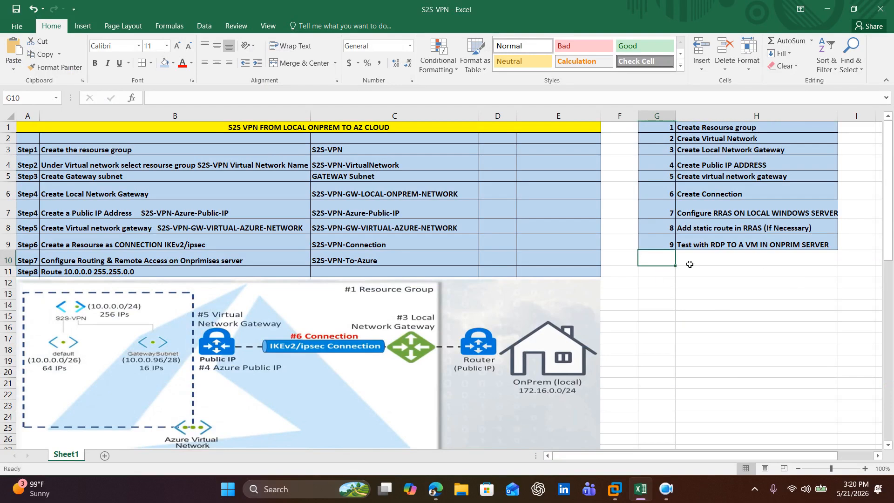
click(730, 295)
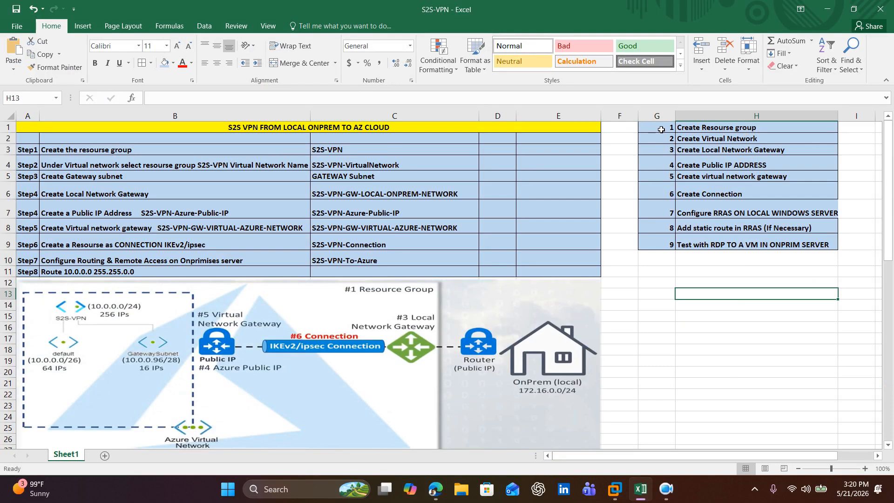
drag(661, 129, 744, 245)
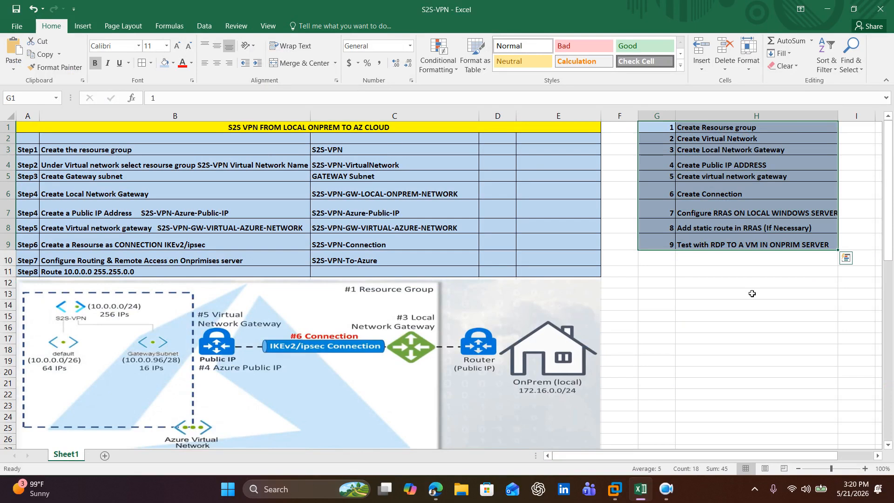
click(740, 305)
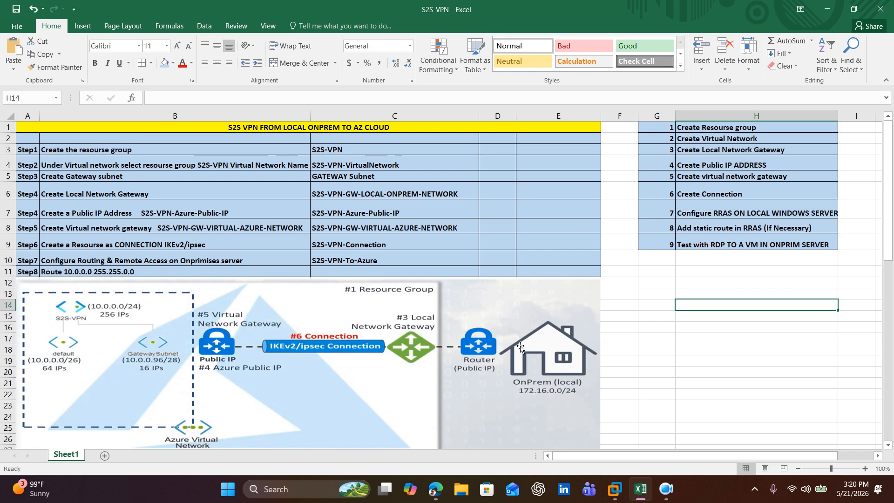
click(663, 328)
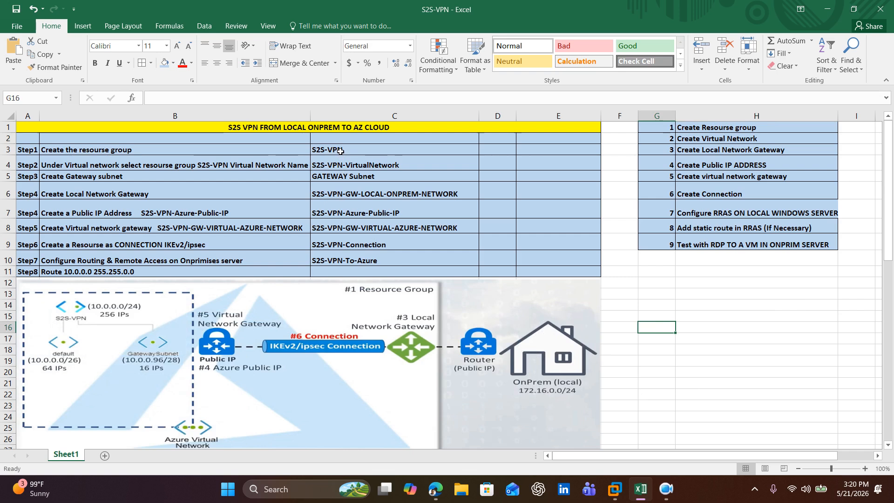
drag(338, 150, 354, 260)
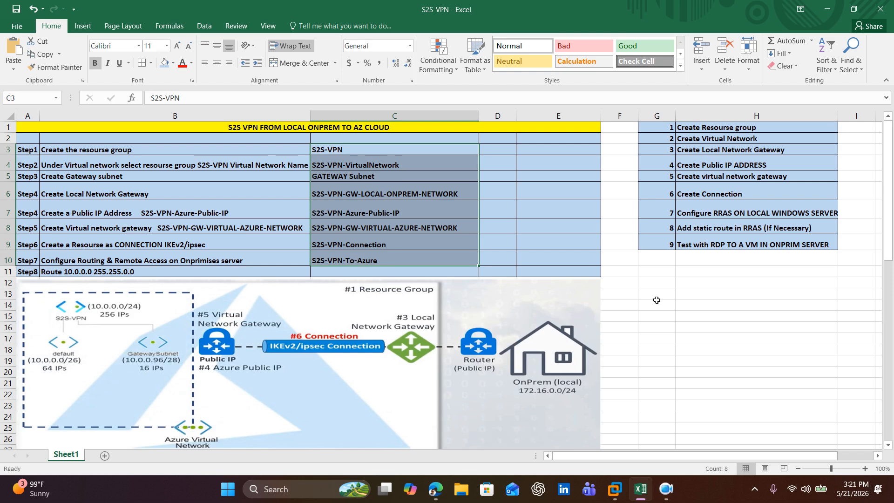
click(656, 297)
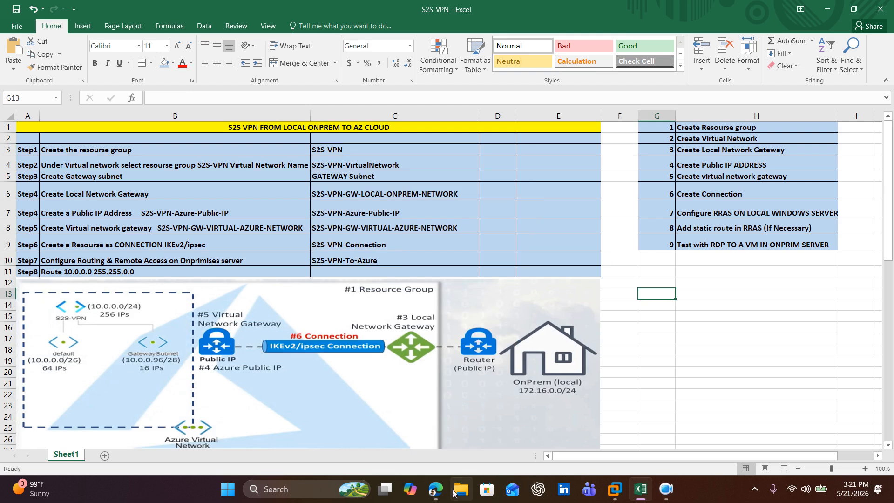
mouse_move(435, 493)
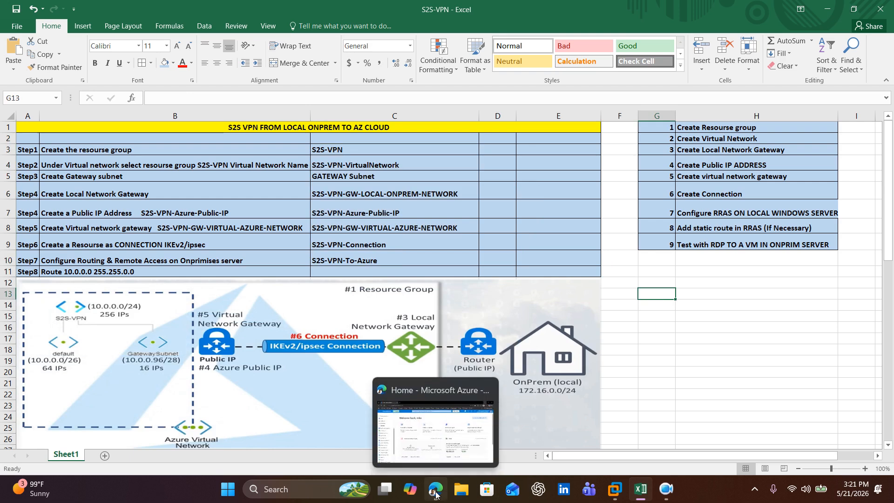
click(767, 130)
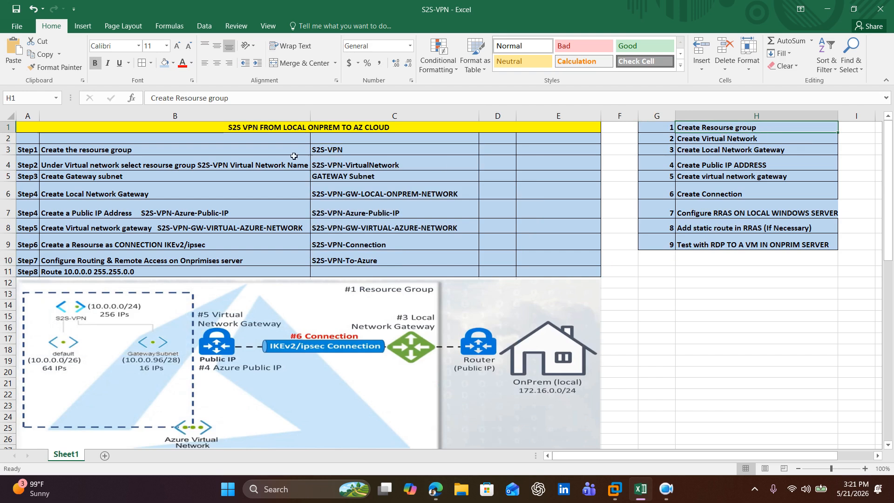
Step: Switch to the Azure portal in Edge, go to Resource groups, and start creating a new resource group
click(439, 495)
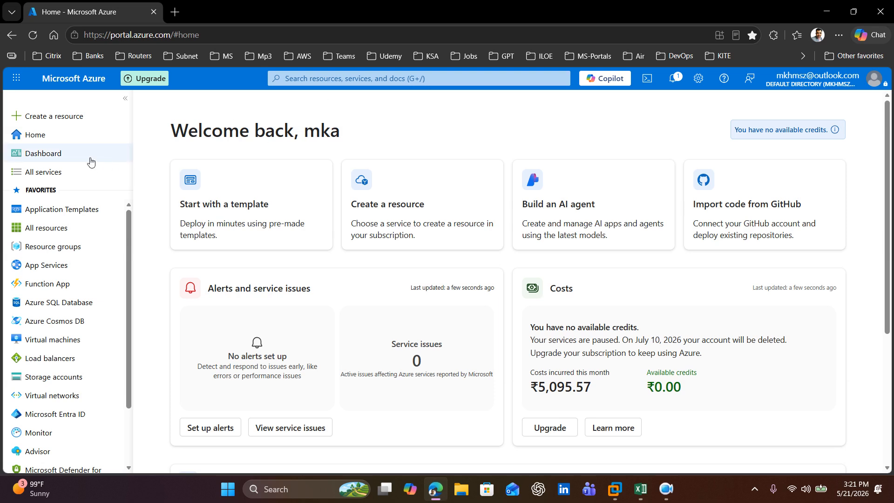
click(326, 83)
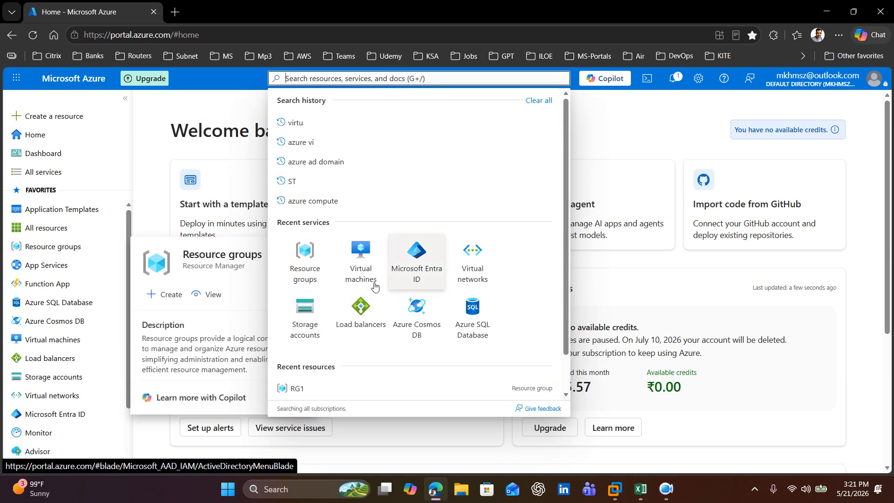
click(304, 261)
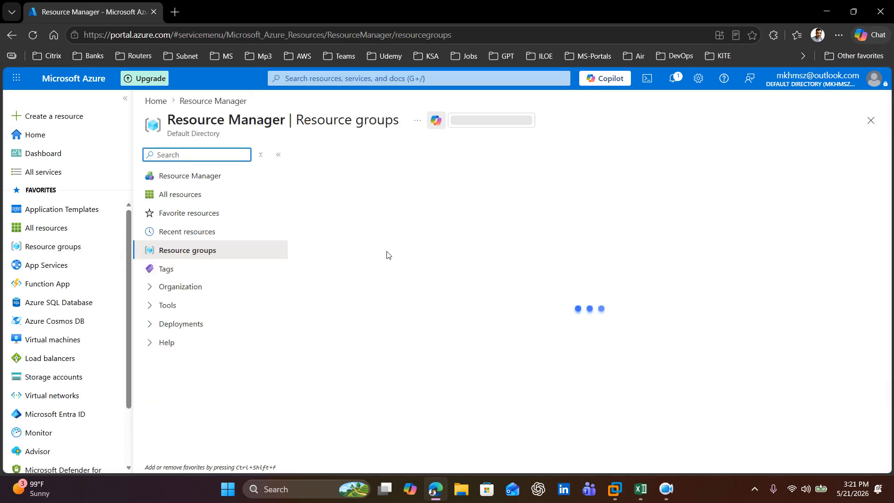
click(320, 167)
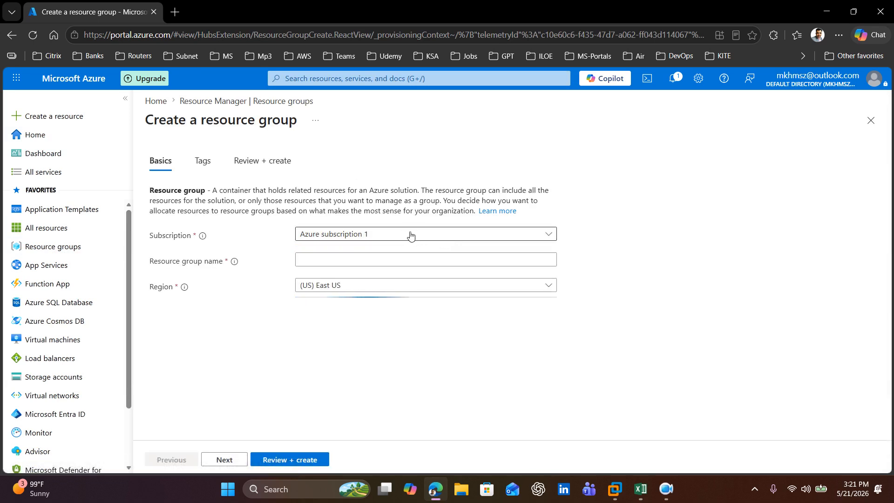
Step: Name the new resource group S2S-VPN
click(351, 264)
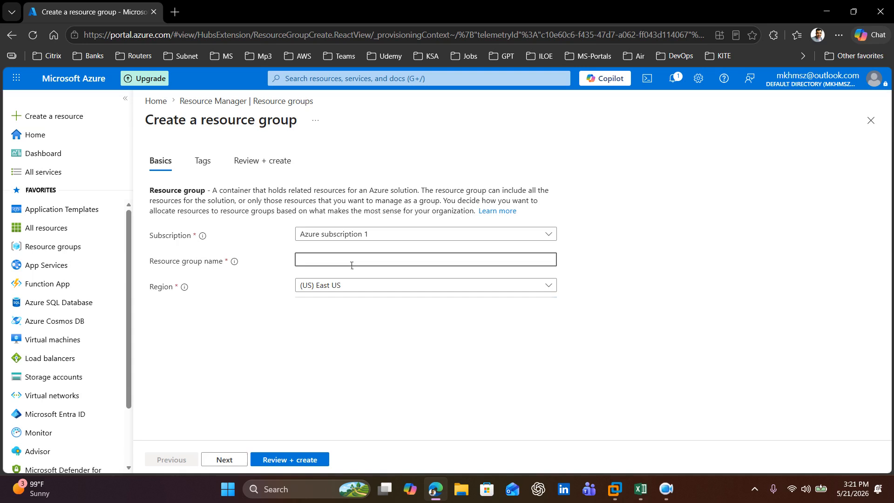
text(S2S-)
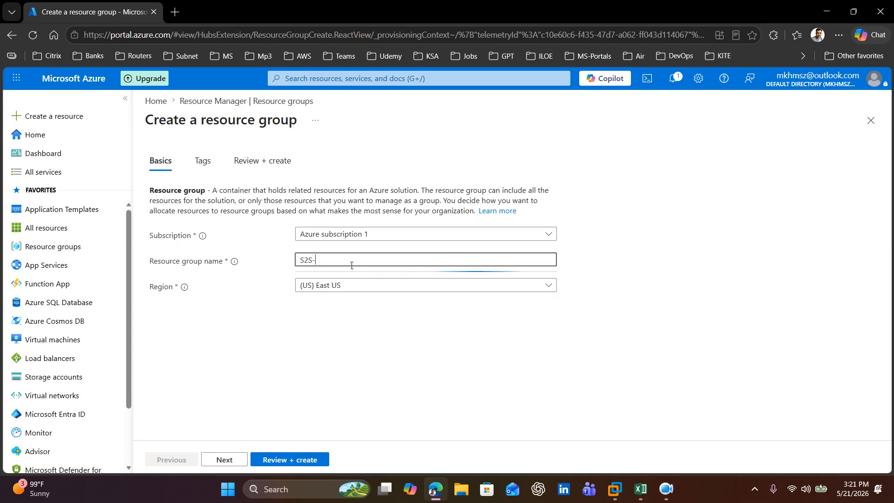
text(VPN)
drag(341, 262, 289, 262)
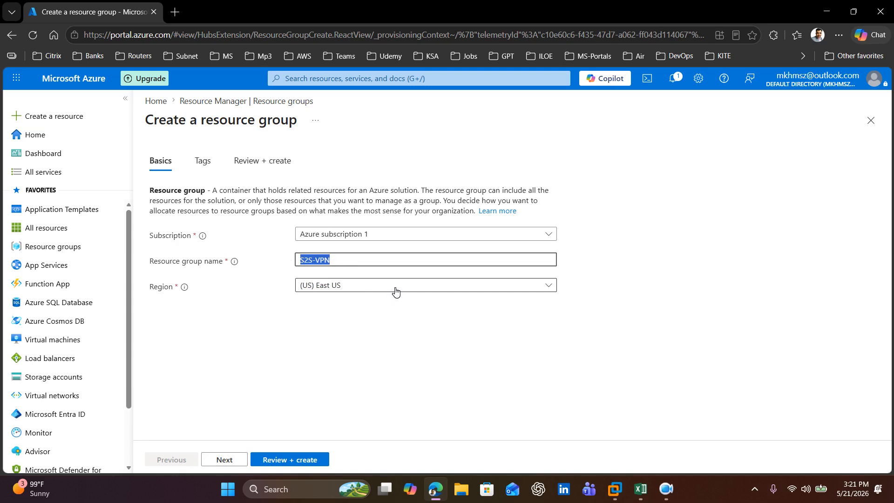
click(392, 353)
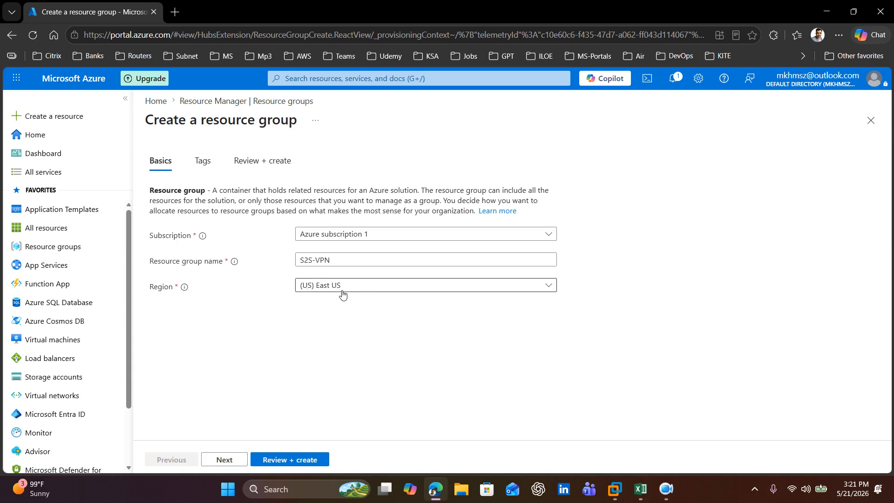
Step: Set the resource group's region to (Asia Pacific) Central India, then review and create the group
click(397, 292)
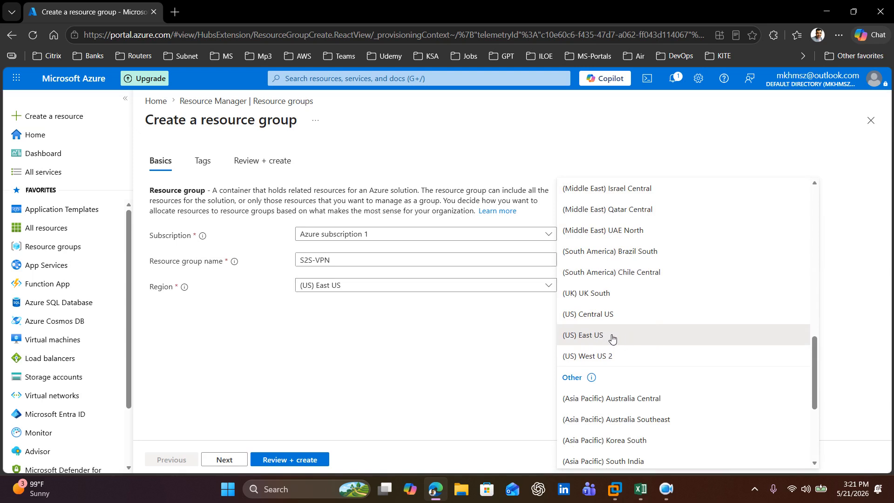
click(611, 337)
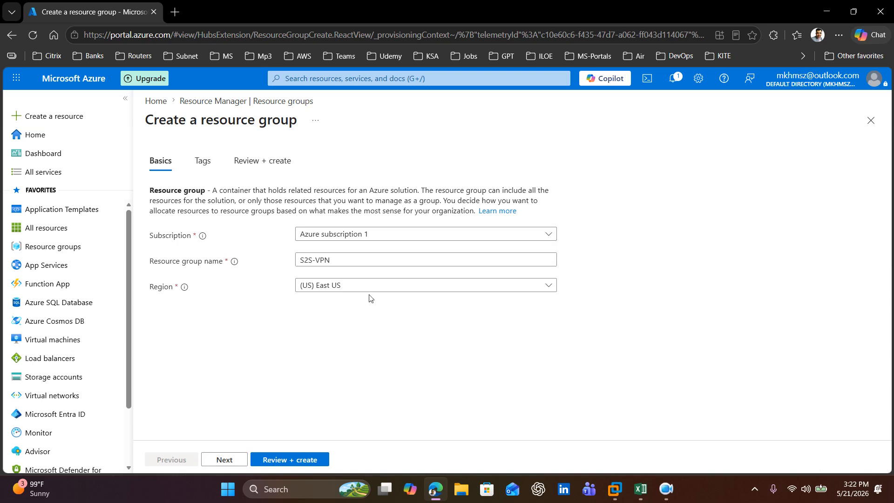
click(393, 294)
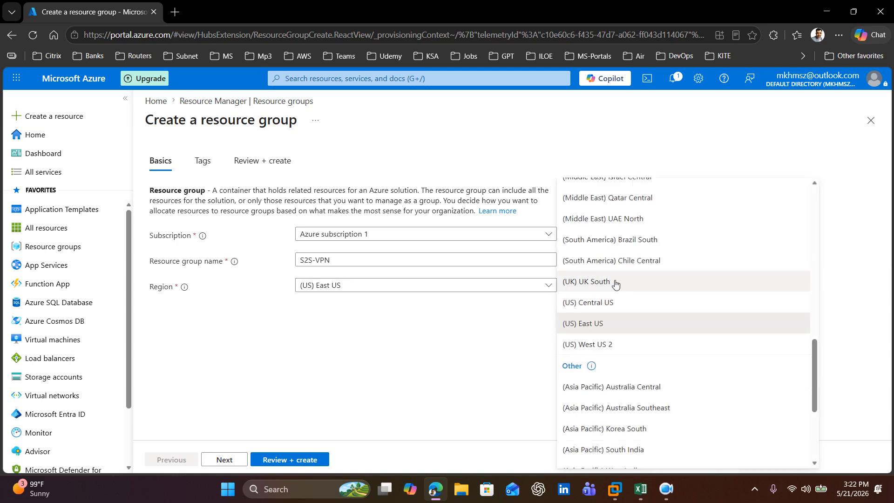
scroll(694, 291, up, 4)
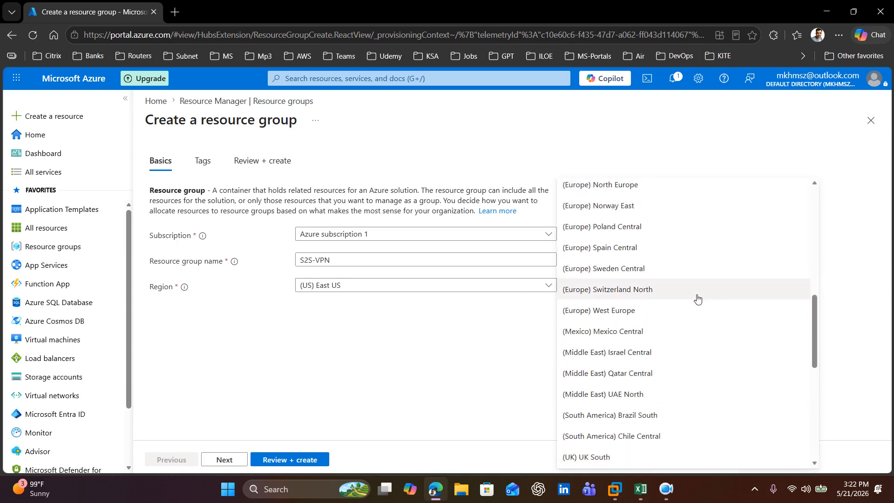
scroll(695, 295, up, 3)
scroll(697, 298, up, 4)
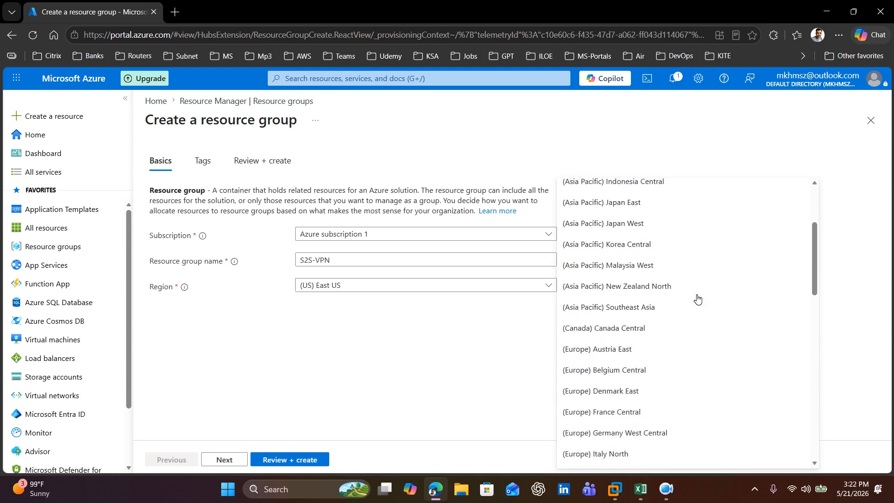
scroll(697, 298, up, 3)
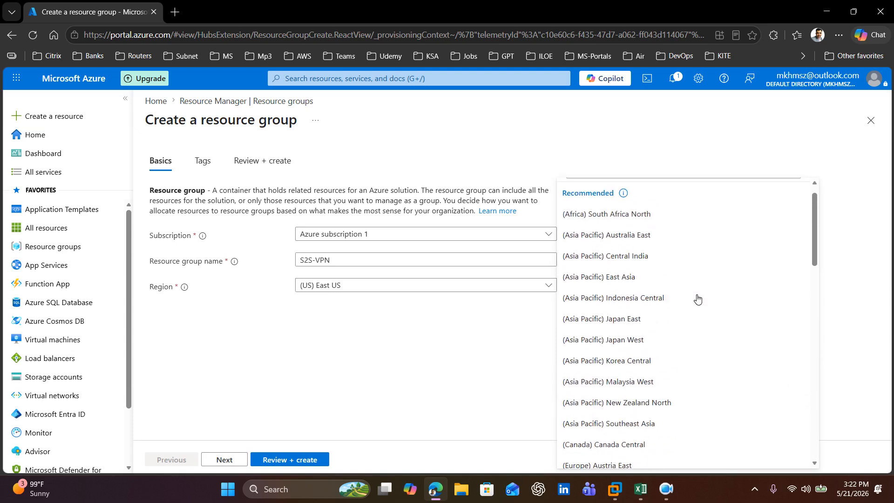
click(647, 260)
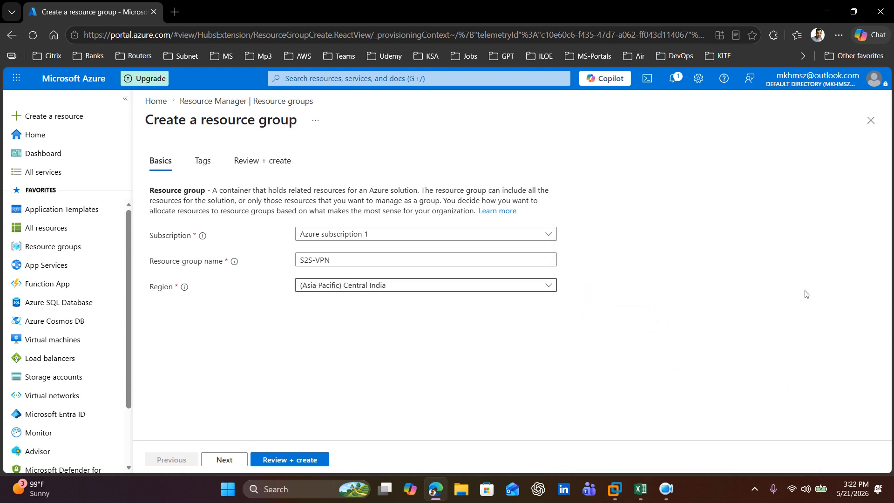
click(234, 460)
click(309, 460)
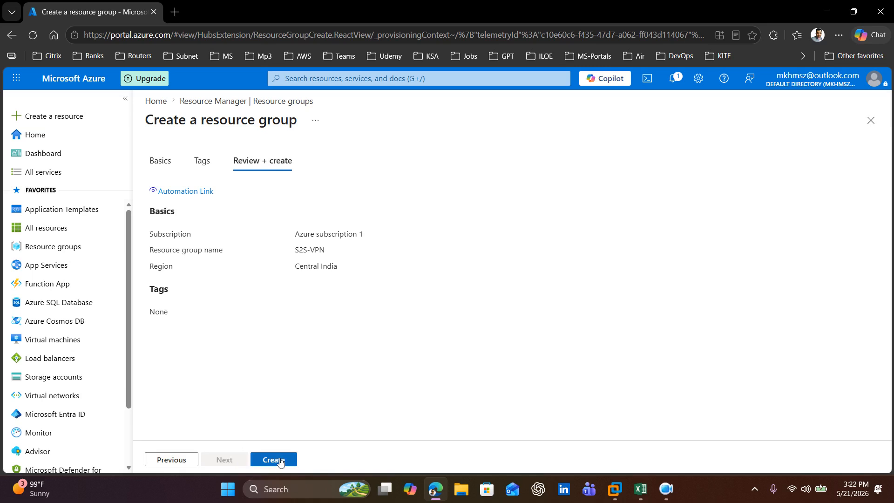
Step: Switch to the S2S-VPN workbook in Excel to check the next task and return to the Azure portal in Edge
mouse_move(637, 494)
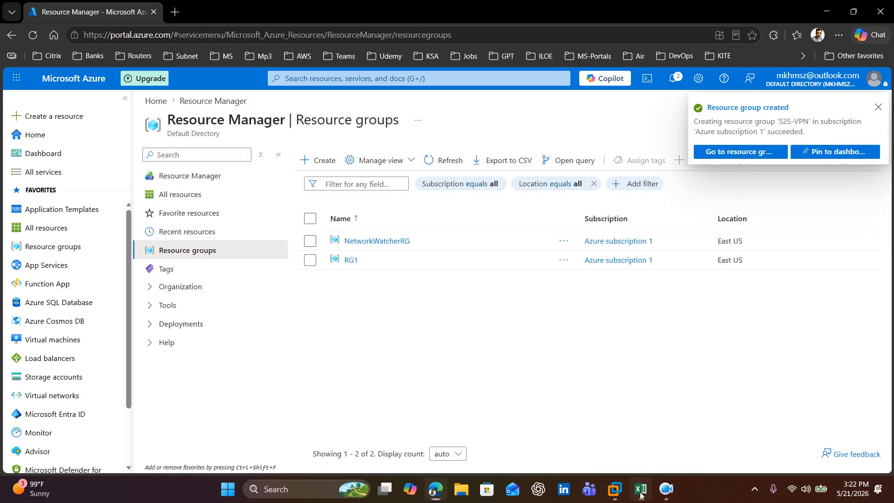
click(641, 489)
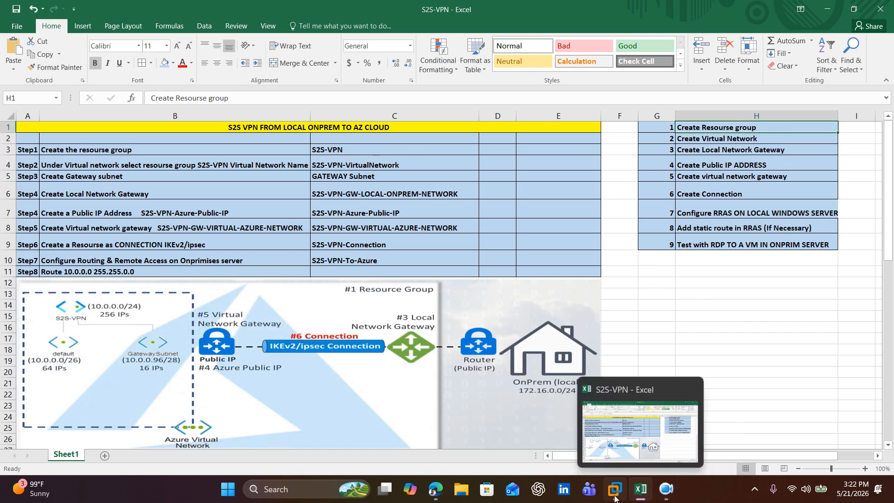
click(435, 488)
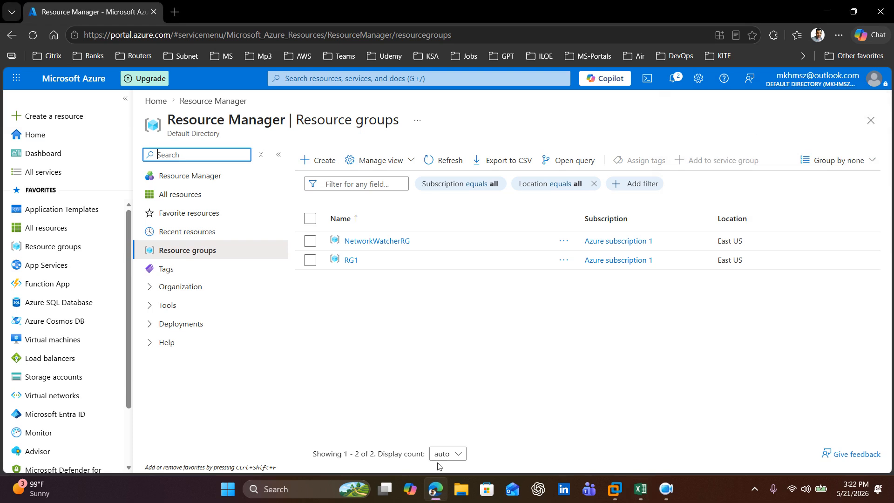
Step: Open the new S2S-VPN resource group from its creation notification, check its name, and close the notifications
click(465, 326)
click(673, 79)
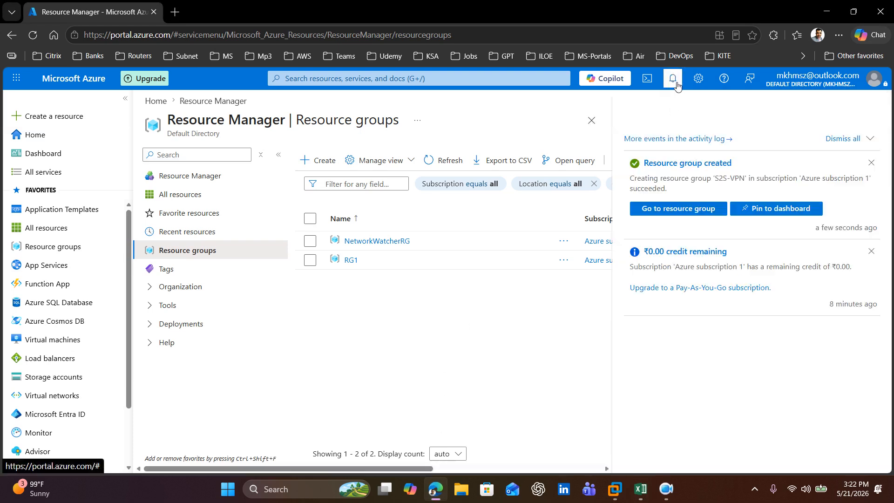
click(668, 212)
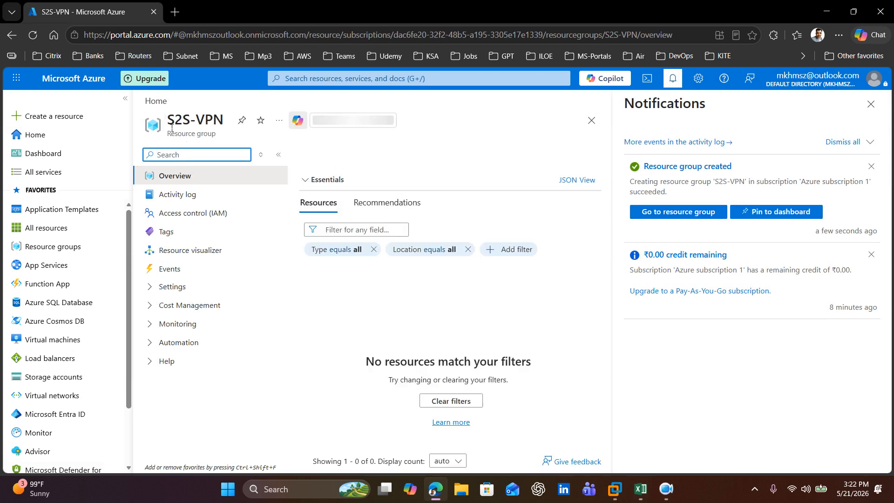
drag(167, 120, 226, 127)
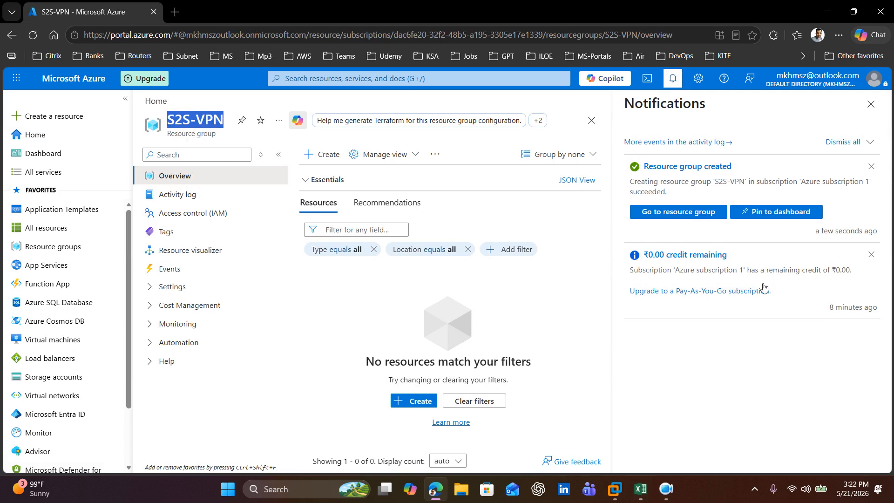
click(870, 103)
Step: Go to Virtual networks and start creating a virtual network in the S2S-VPN resource group
click(391, 80)
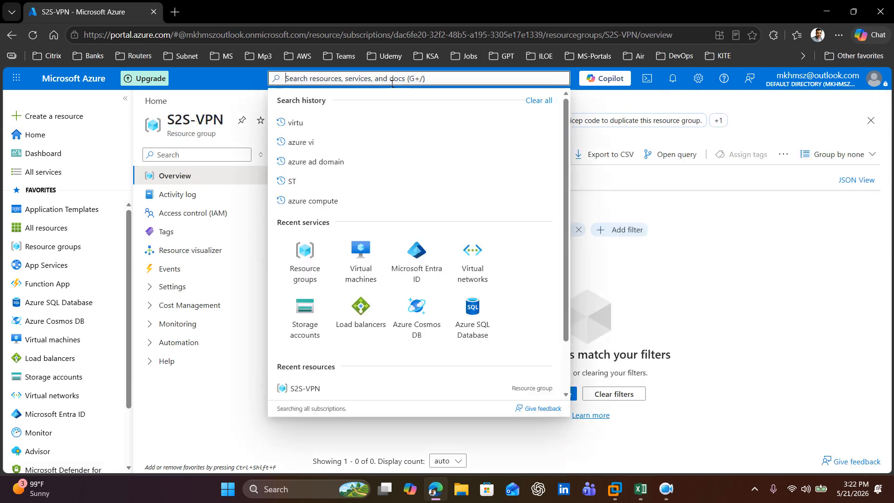
click(479, 262)
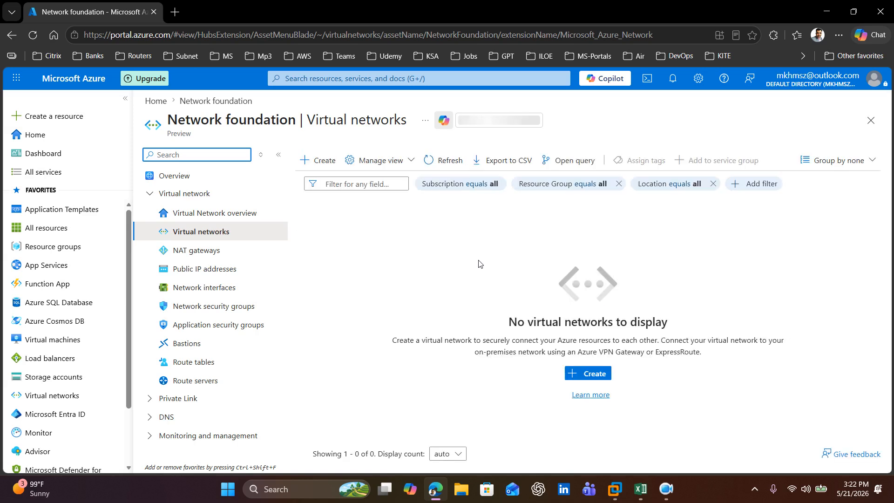
click(669, 495)
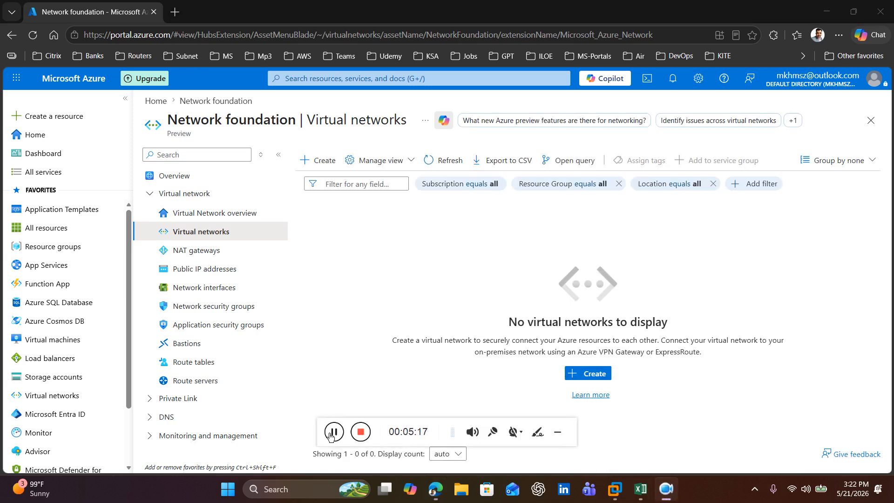
click(328, 161)
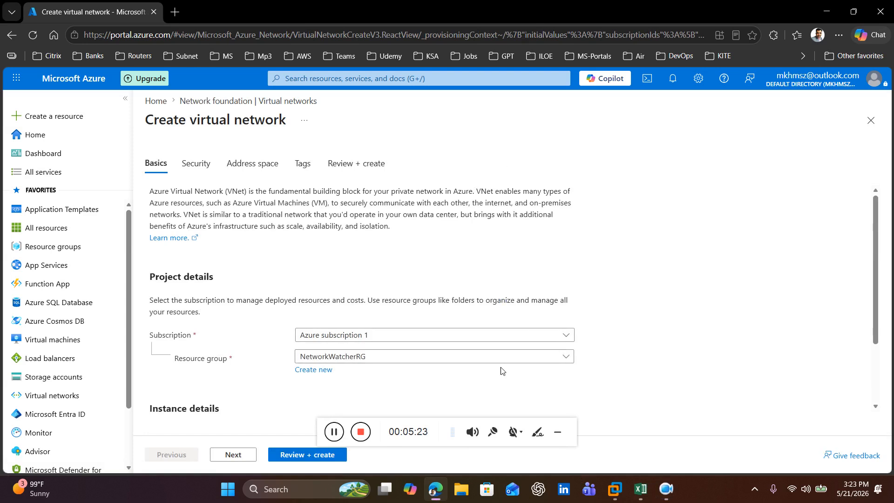
click(433, 359)
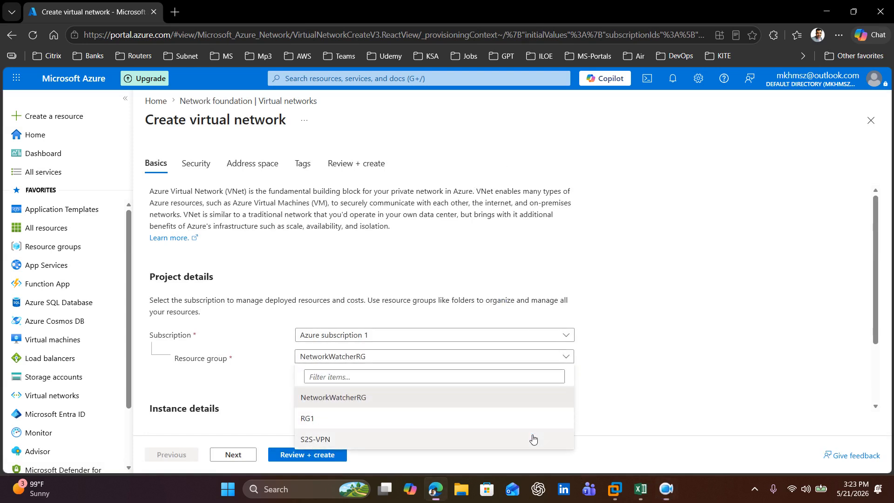
click(336, 441)
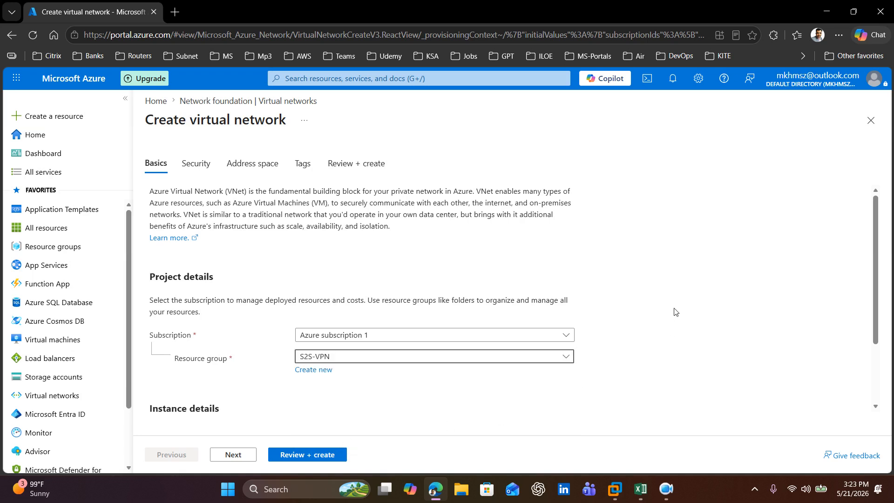
Step: Copy S2S-VPN-VirtualNetwork from cell C4 of the Excel workbook and paste it as the virtual network name in the Azure portal
scroll(674, 311, down, 2)
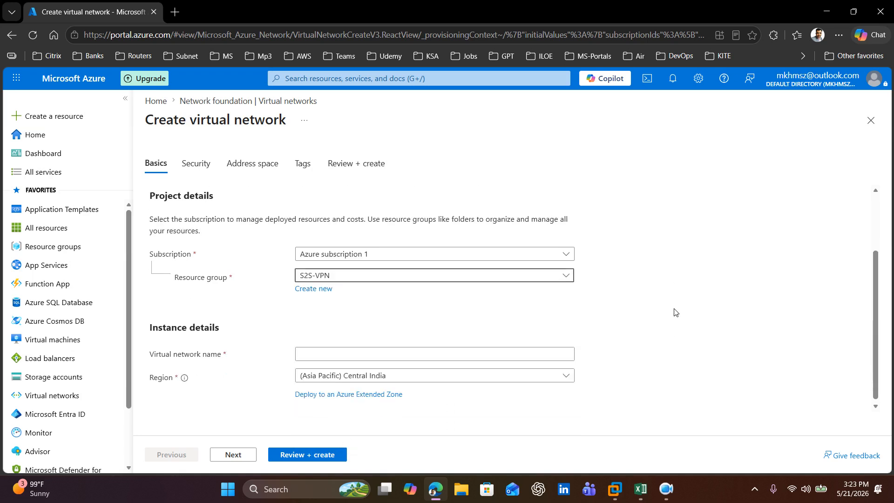
click(319, 353)
click(640, 488)
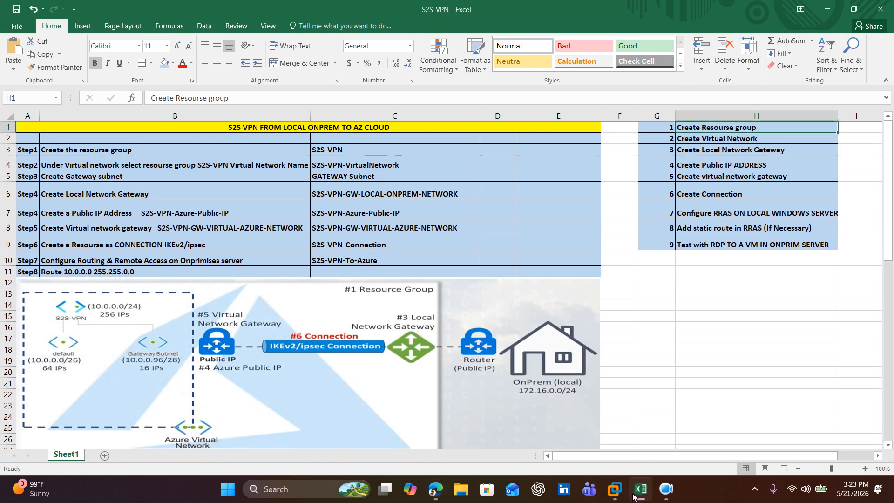
double_click(414, 168)
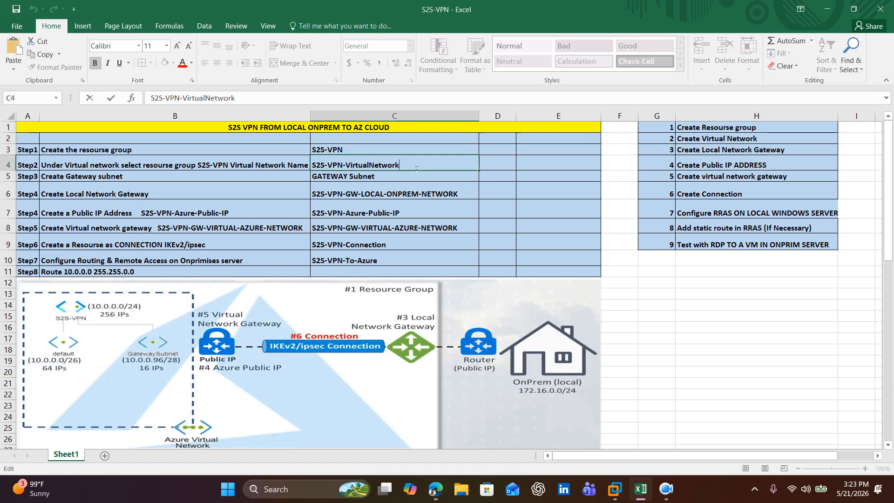
drag(414, 169, 321, 168)
key(ctrl+c)
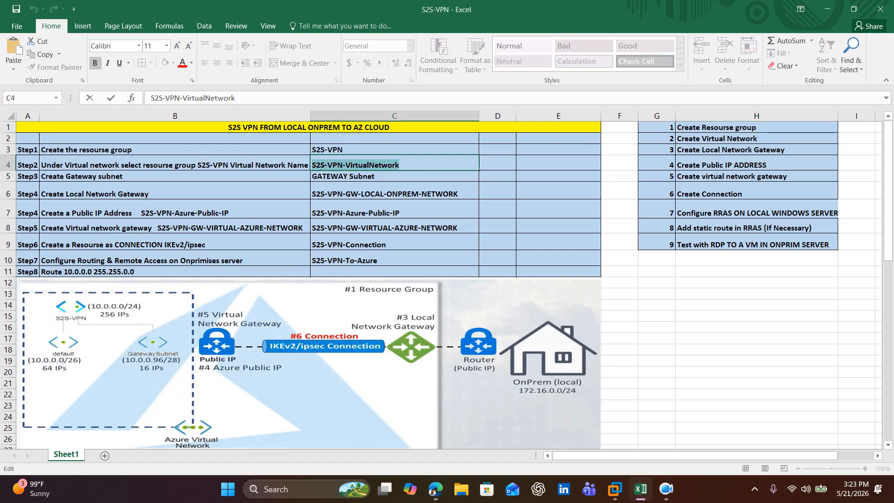
click(826, 9)
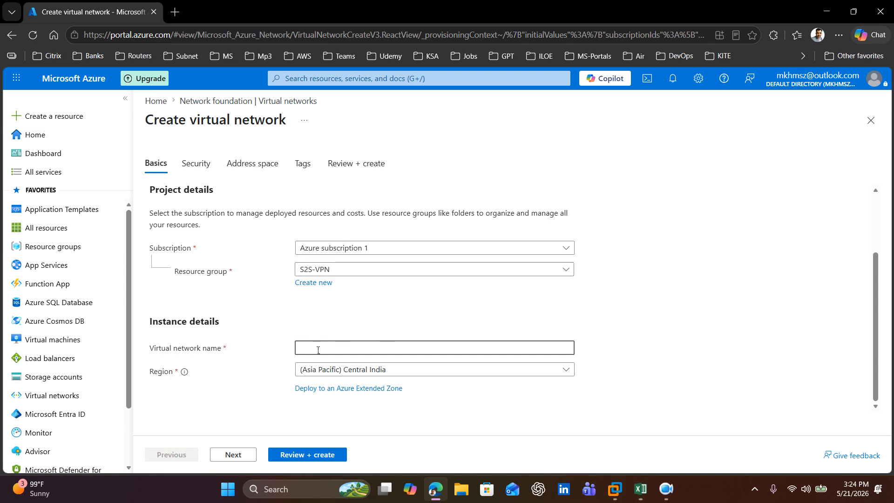
key(ctrl+v)
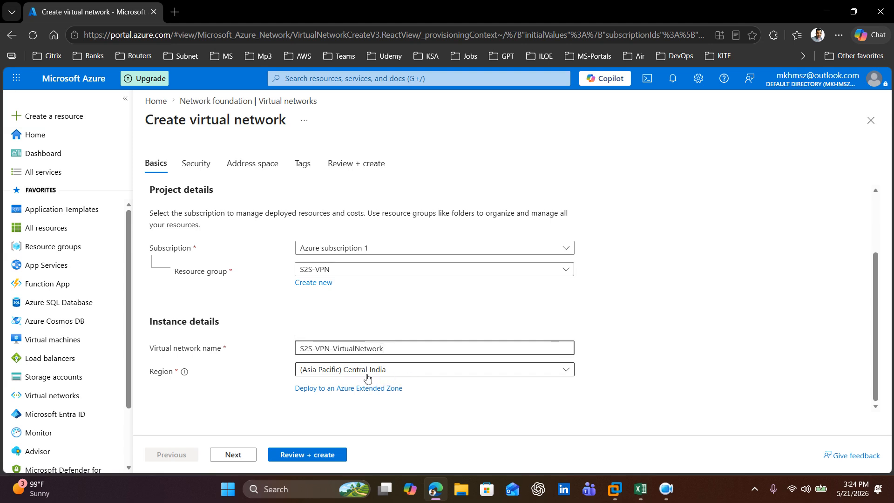
Step: Proceed to the virtual network's address space settings, delete the default address space, and add a new IPv4 address space
click(246, 456)
click(233, 455)
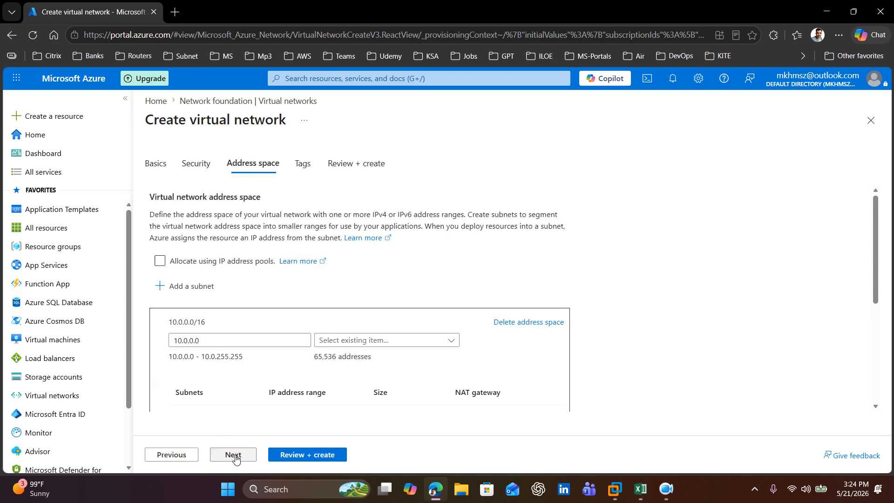
click(510, 323)
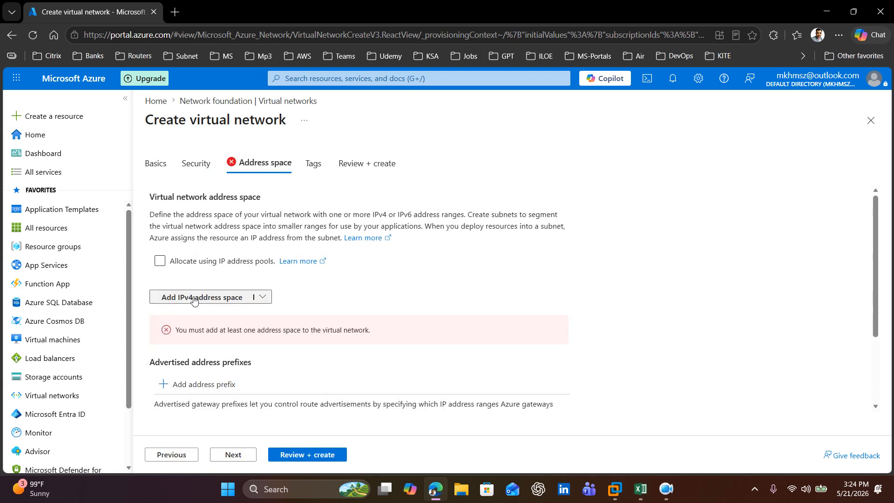
scroll(355, 316, down, 1)
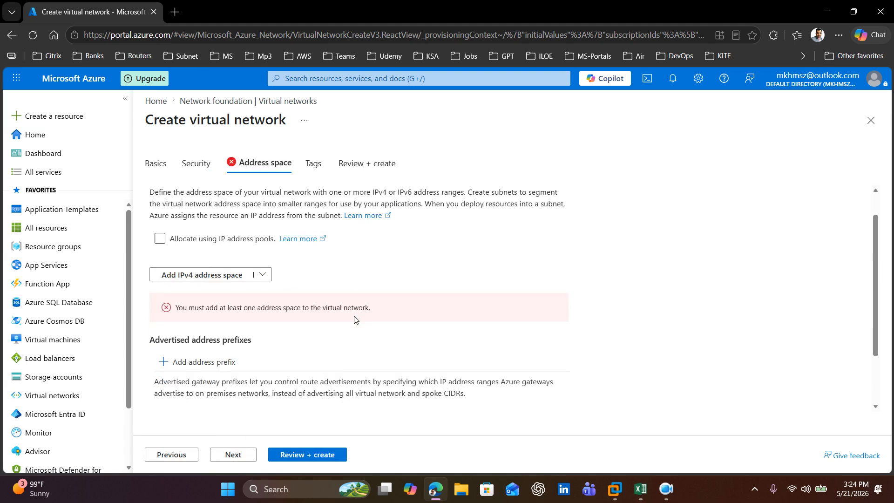
scroll(348, 329, up, 1)
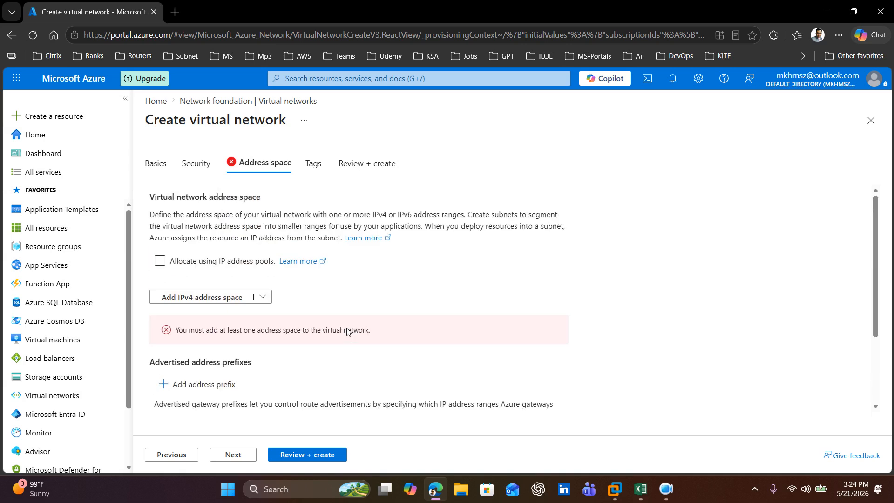
click(205, 298)
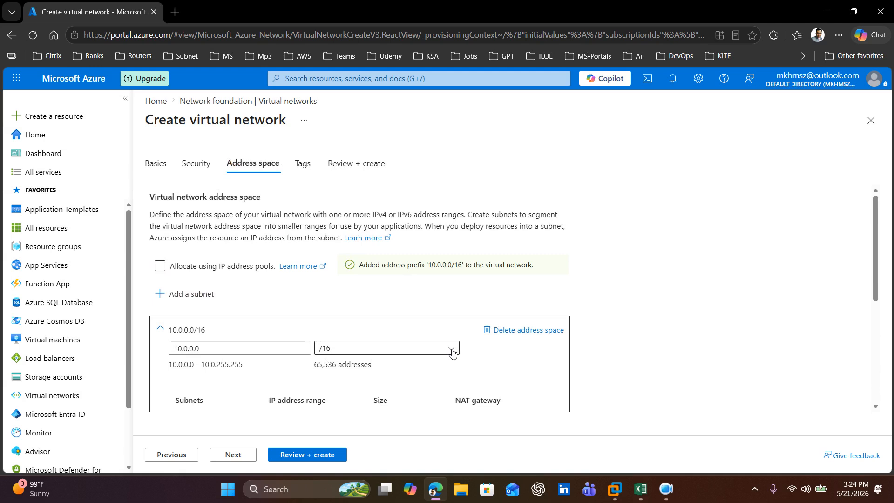
Step: Set the virtual network's IPv4 address space to 10.0.0.0 with a /24 prefix
click(244, 353)
drag(244, 353, 147, 352)
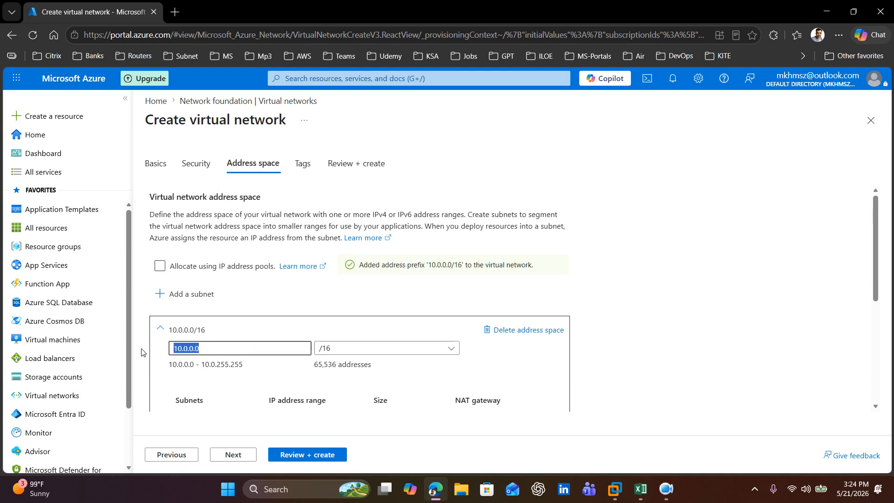
text(10.0.0.0)
click(413, 352)
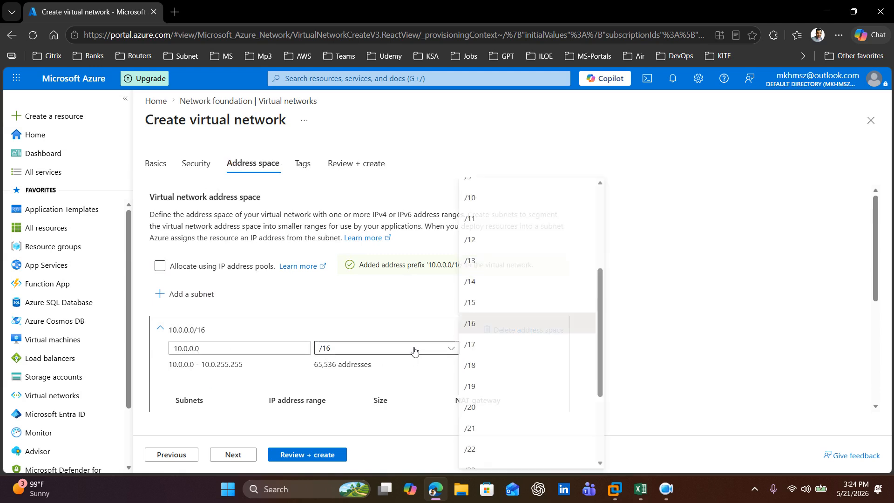
scroll(505, 423, down, 3)
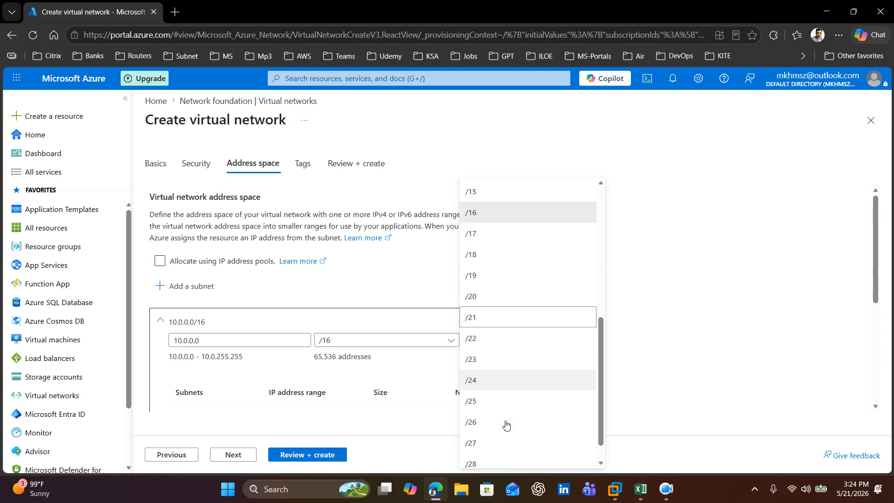
click(493, 380)
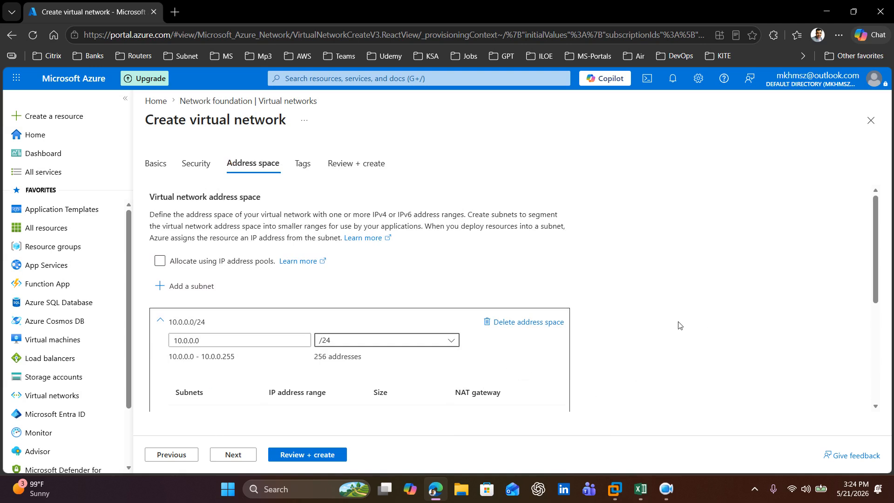
Step: Add a subnet with the default name and starting address, sized /26 (64 addresses), to the 10.0.0.0/24 address space
scroll(678, 325, down, 1)
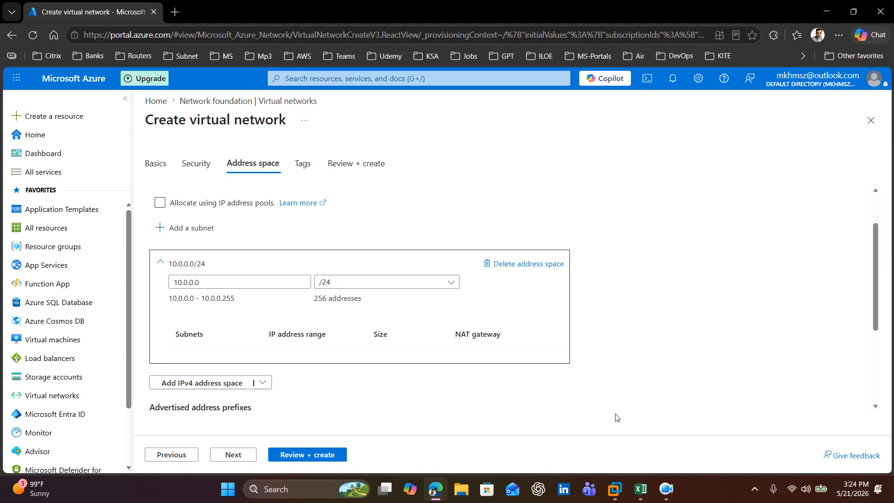
click(191, 231)
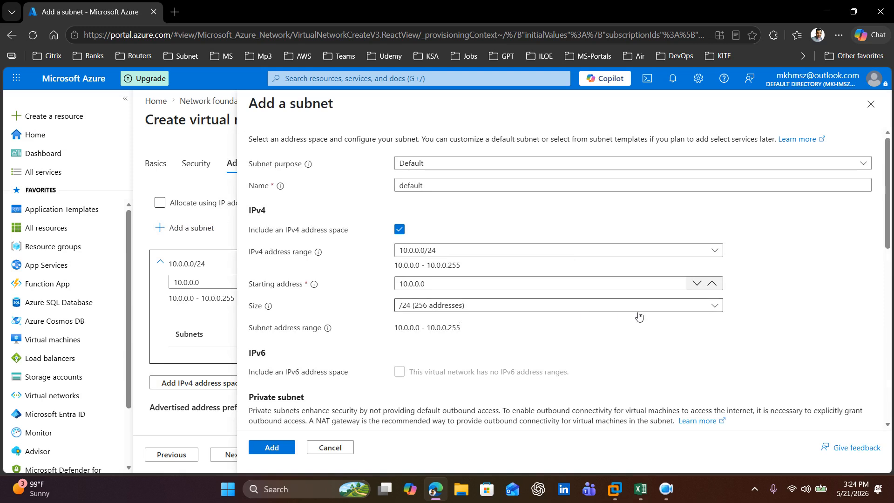
click(717, 308)
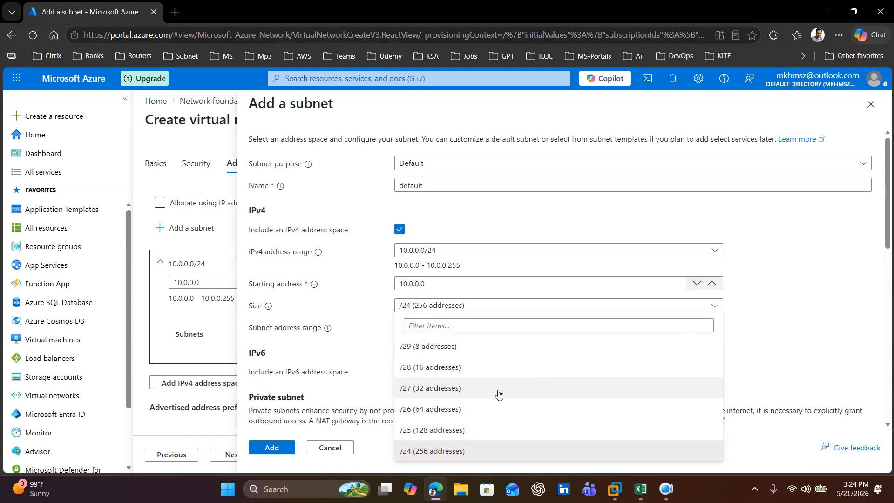
click(448, 409)
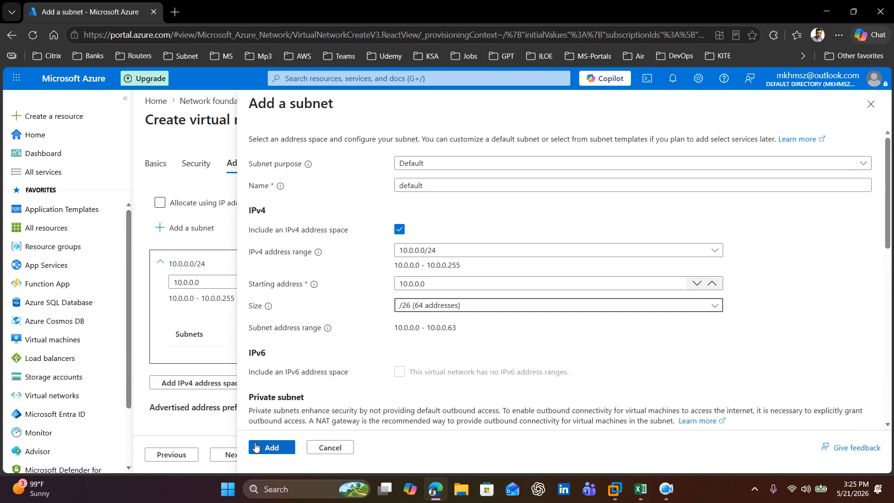
click(272, 447)
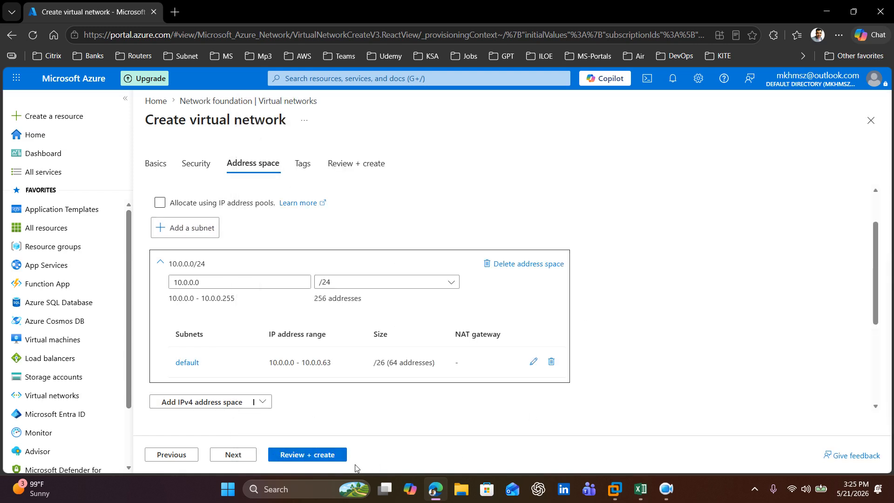
Step: Review and create the virtual network, and go to the deployed resource
click(310, 456)
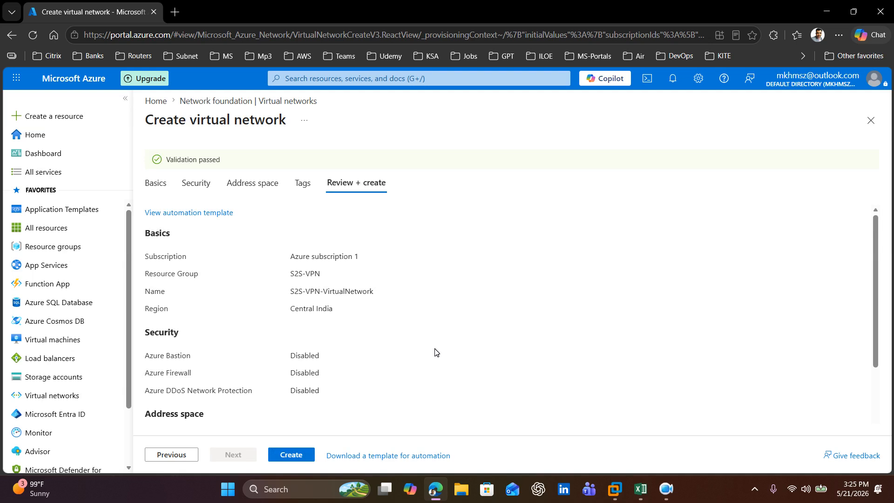
click(293, 456)
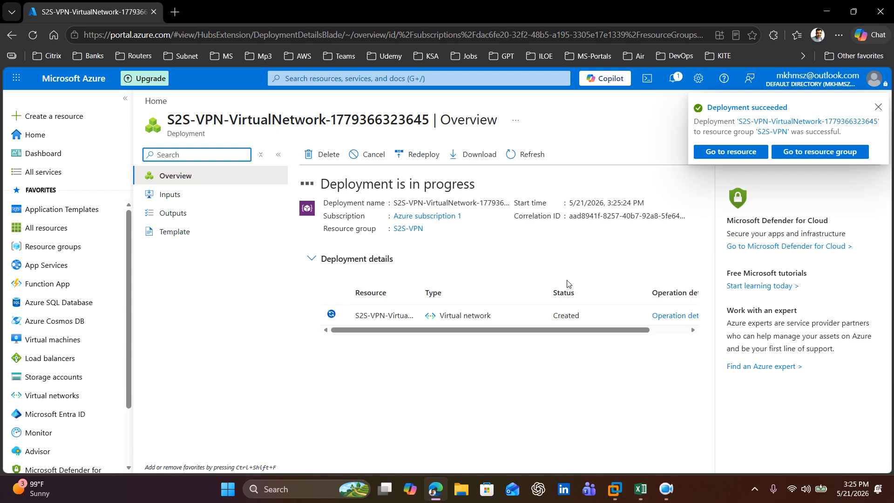
click(713, 151)
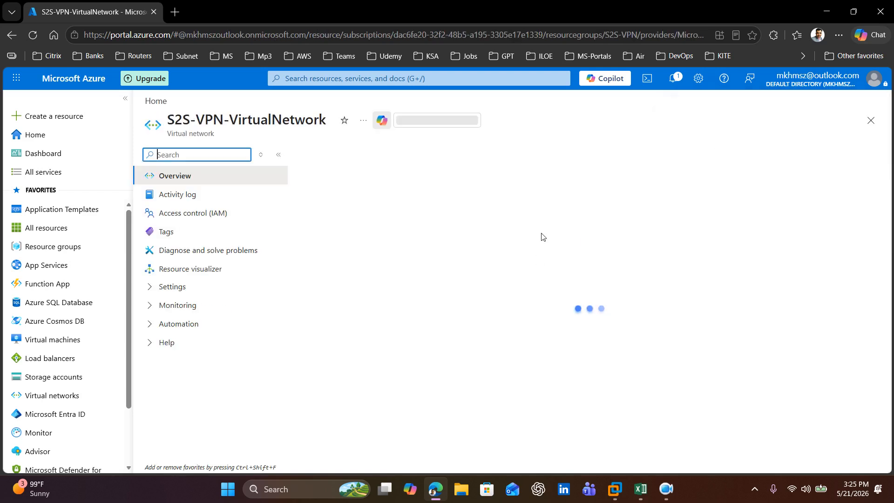
Step: Open the virtual network's subnets and start adding one with the Virtual Network Gateway purpose
click(152, 286)
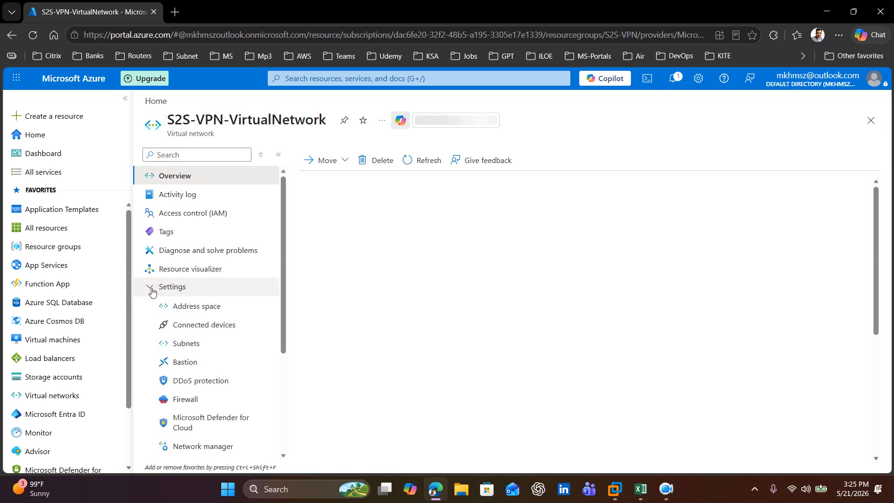
click(185, 345)
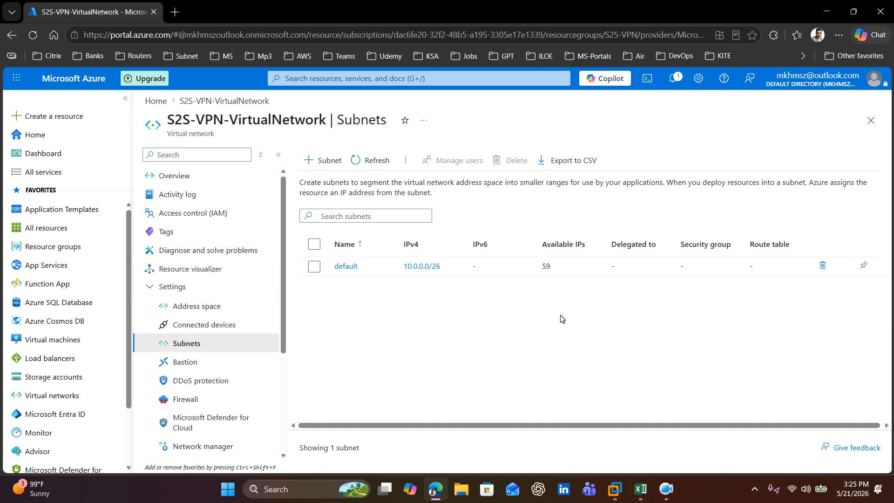
click(325, 162)
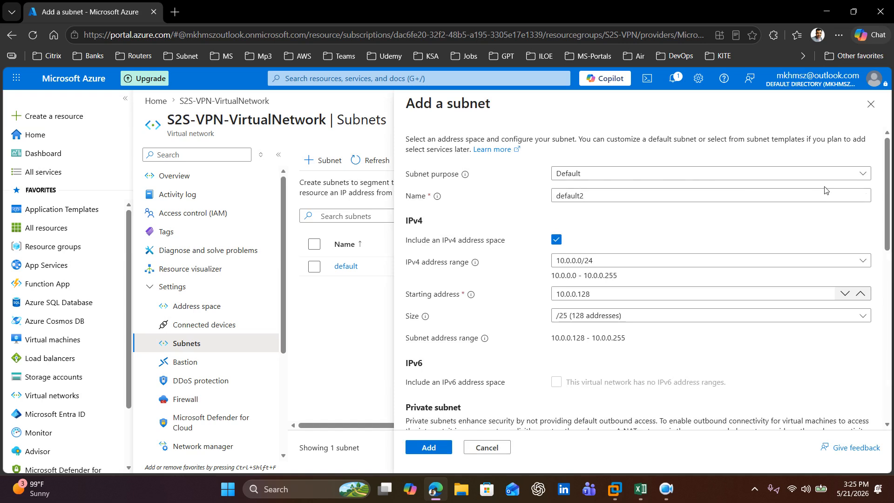
click(858, 174)
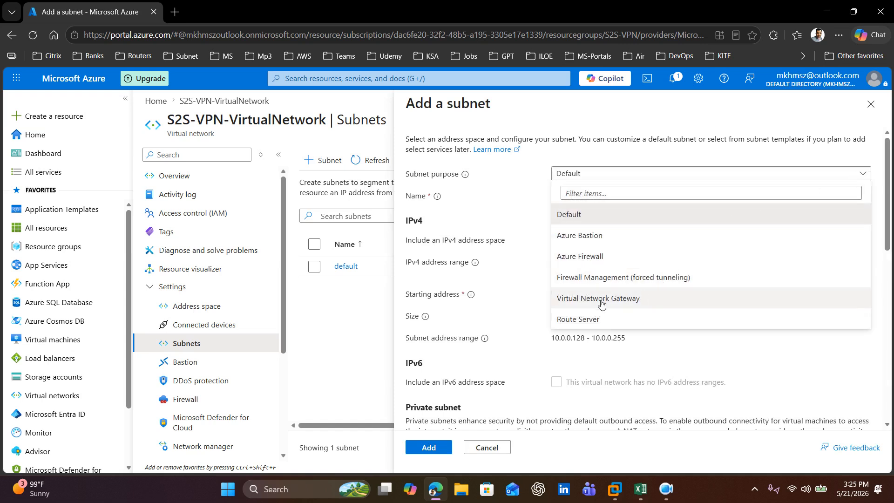
click(624, 303)
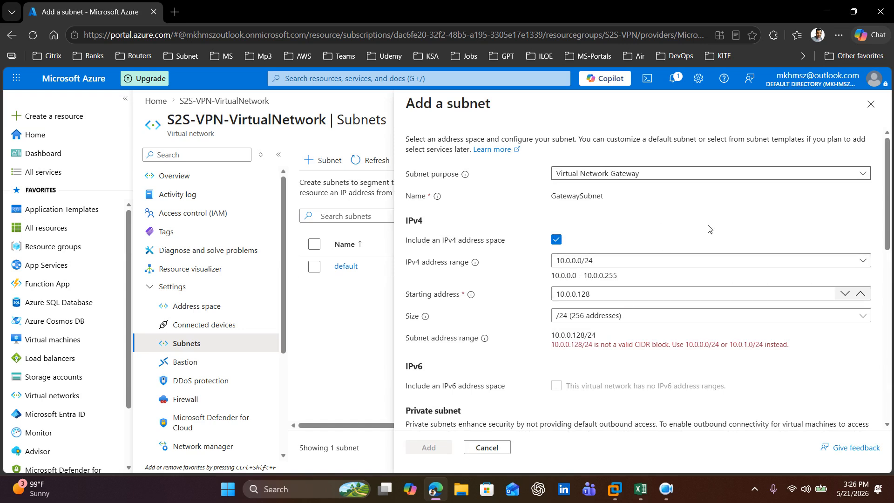
Step: Set the gateway subnet's starting address to 10.0.0.96/28 and add the subnet
click(608, 298)
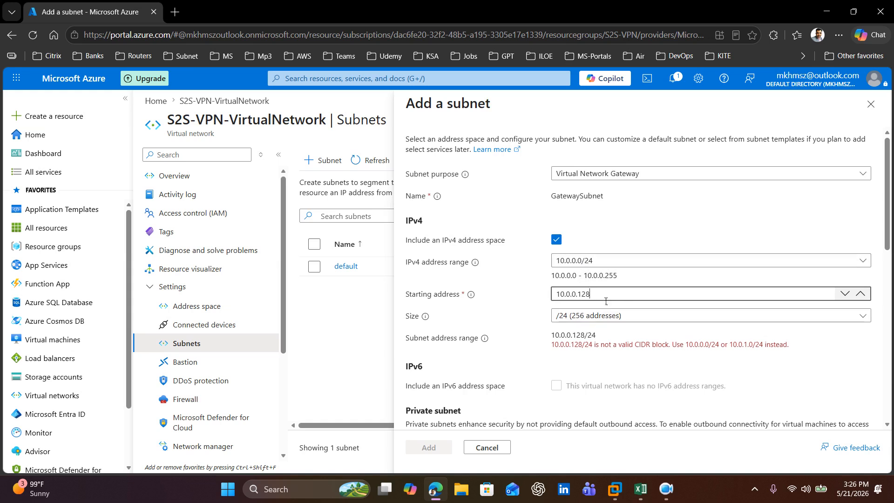
key(BackSpace)
key(BackSpace)
key(BackSpace)
text(9)
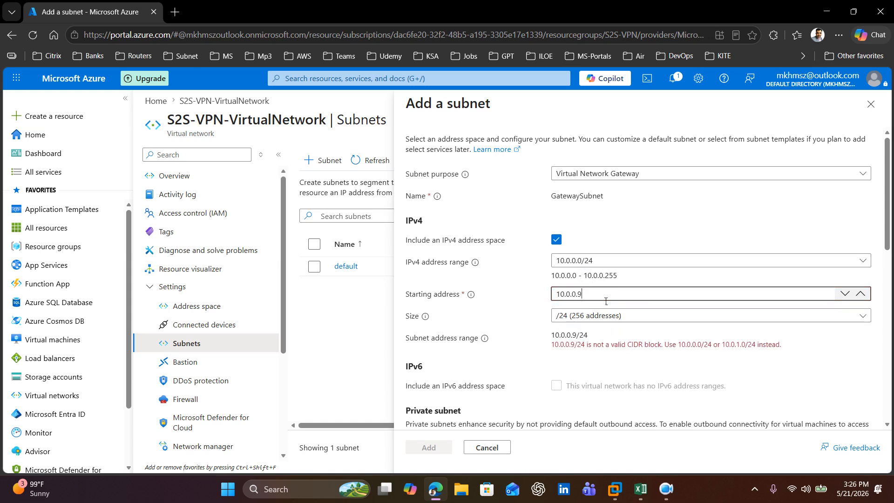
text(6/28)
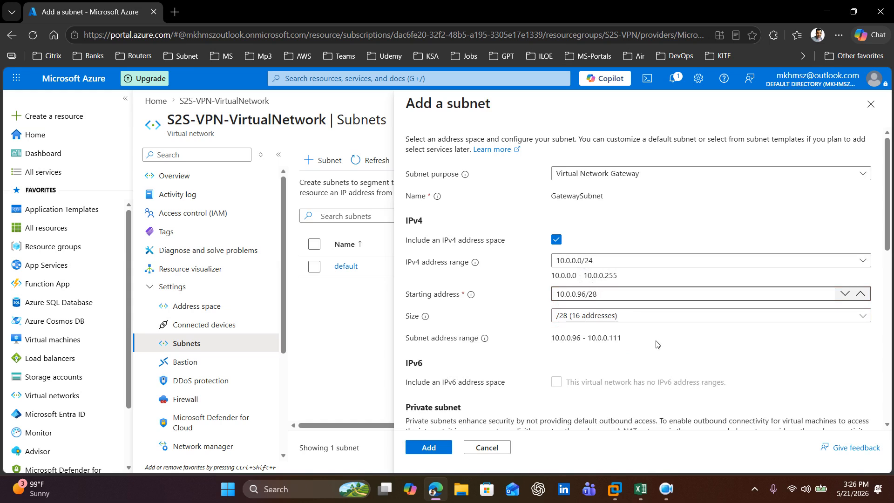
click(428, 448)
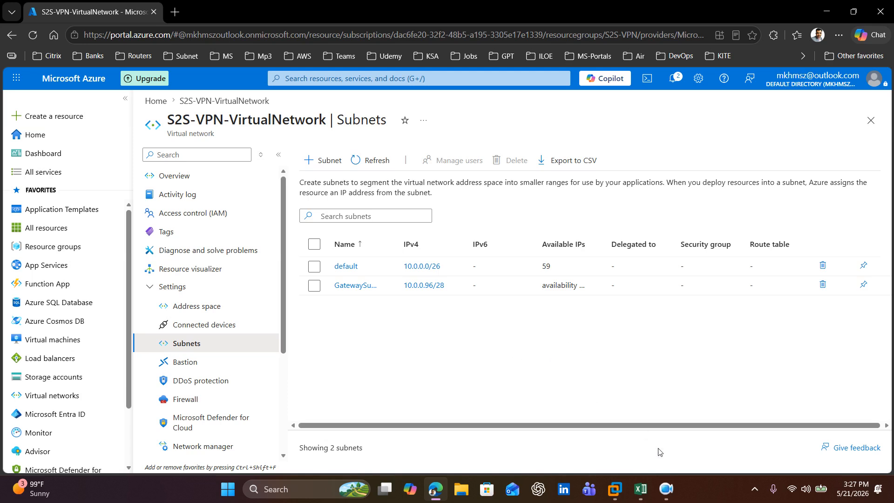
Step: Switch to the S2S-VPN Excel workbook and copy S2S-VPN-GW-LOCAL-ONPREM-NETWORK from cell C6
mouse_move(641, 489)
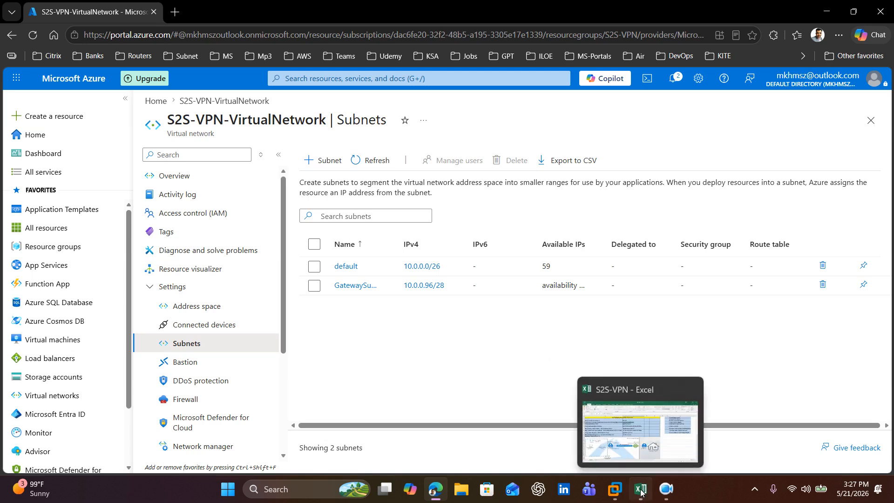
click(641, 489)
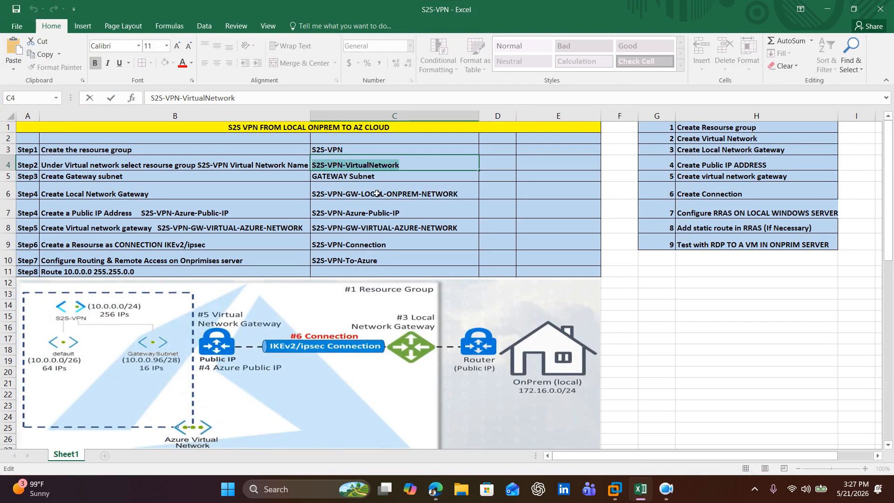
click(466, 198)
drag(465, 199, 310, 200)
key(ctrl+c)
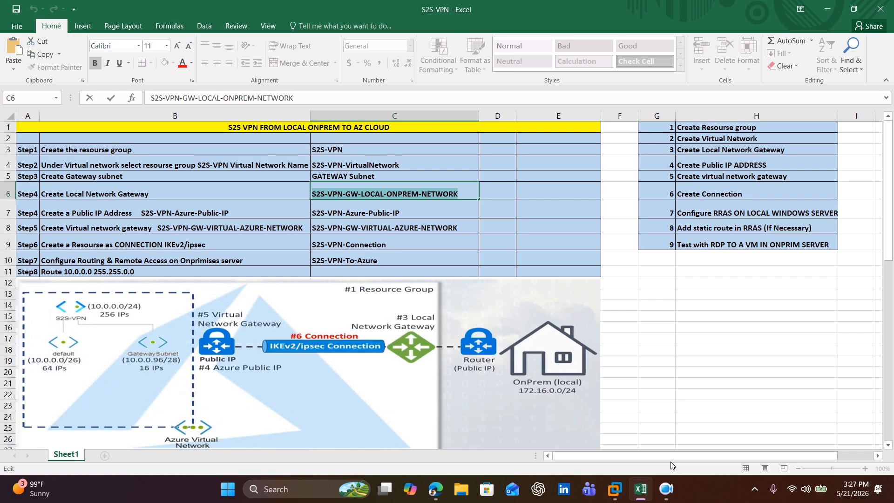
Step: Return to the Azure portal, search the marketplace for local network gateway, and start creating Microsoft's Local network gateway
click(435, 488)
click(70, 117)
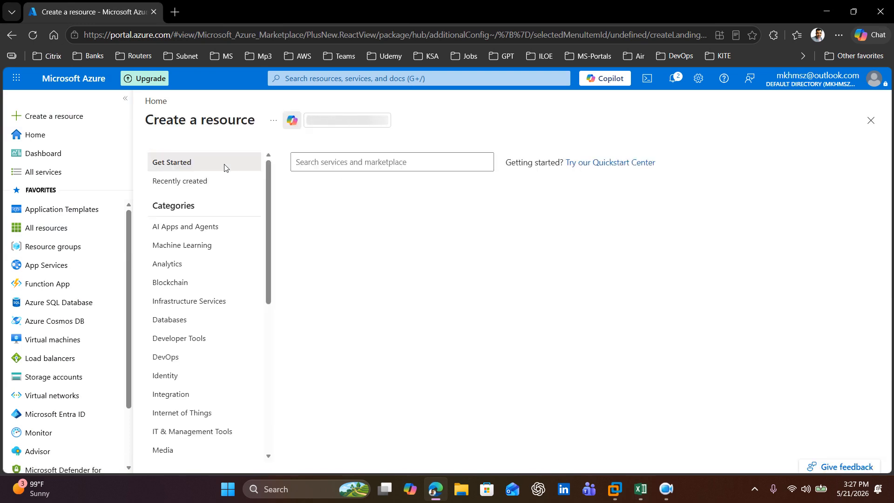
click(356, 168)
text(LOCAL N)
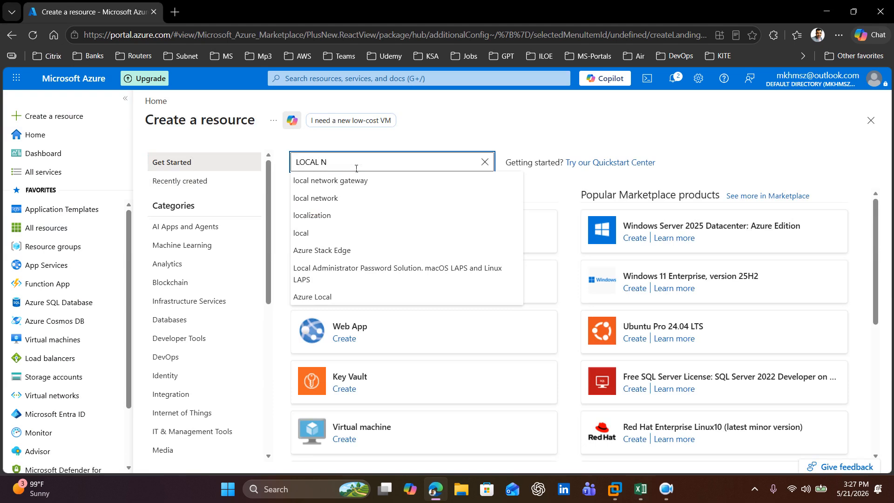
text(E)
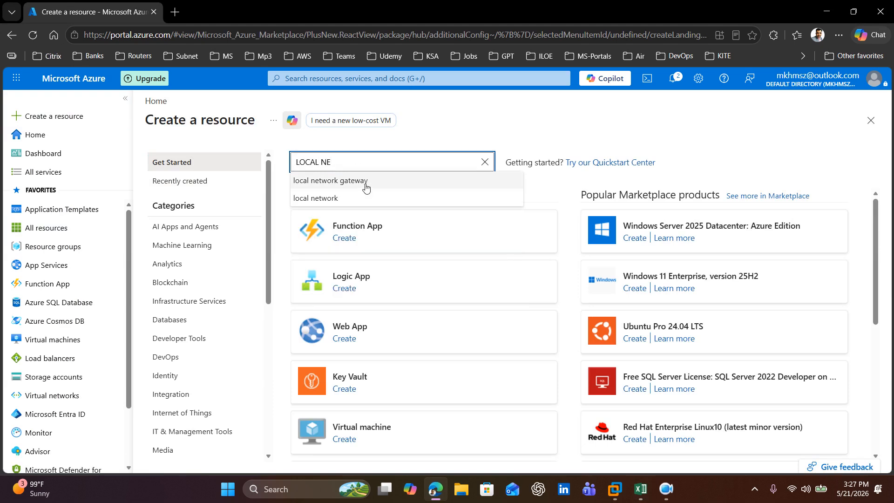
click(364, 185)
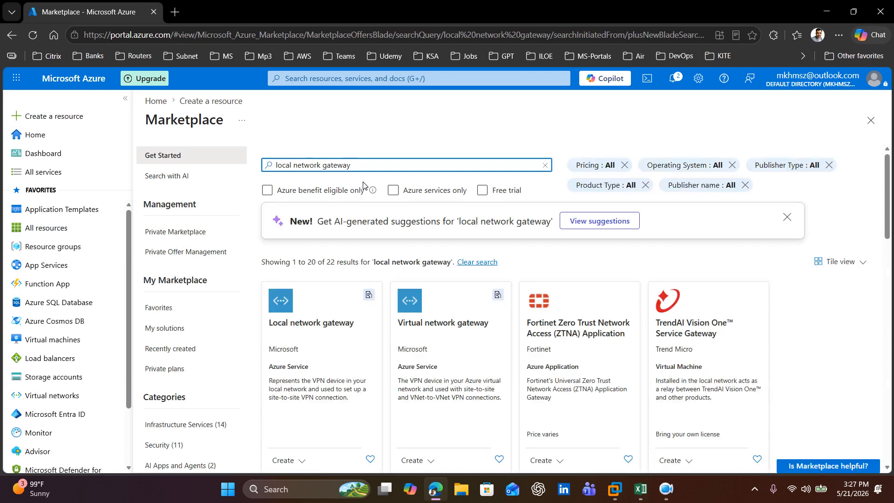
scroll(316, 370, down, 2)
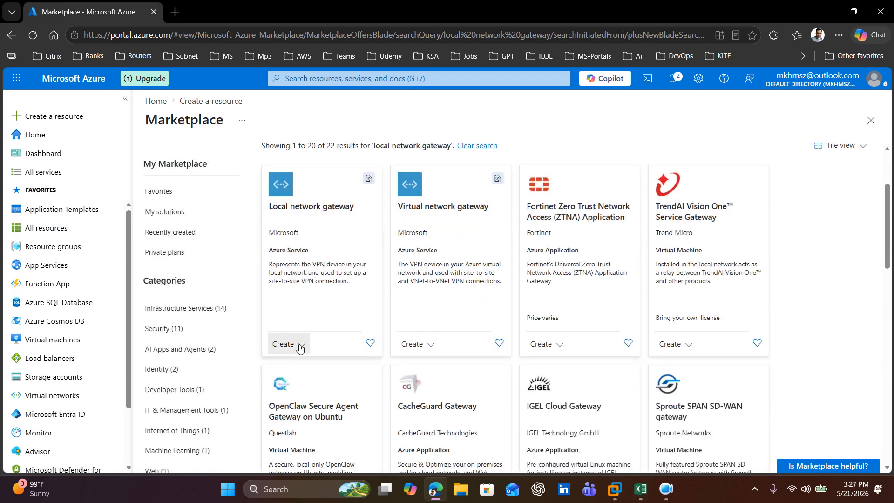
click(301, 347)
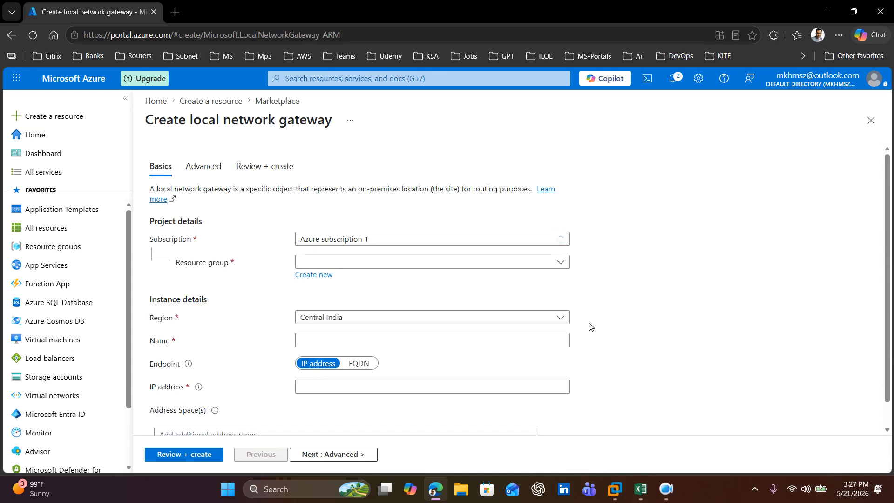
Step: Select the S2S-VPN resource group for the local network gateway and paste S2S-VPN-GW-LOCAL-ONPREM-NETWORK as its name
click(487, 263)
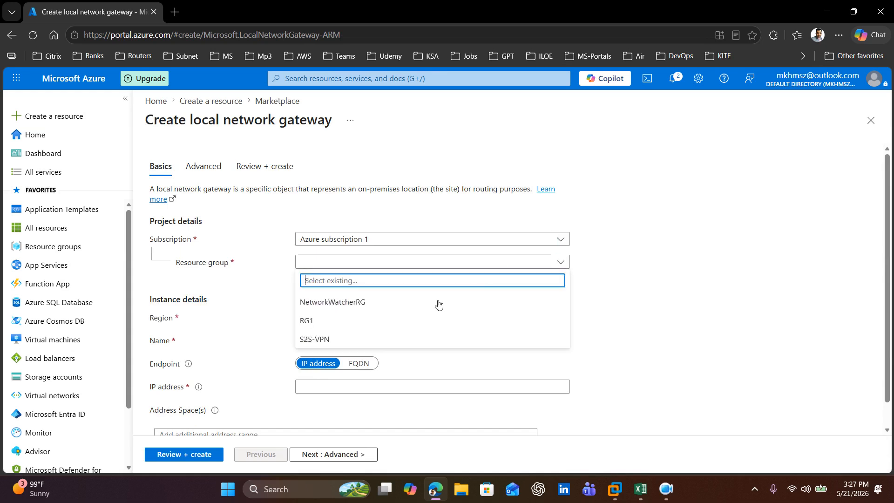
click(327, 343)
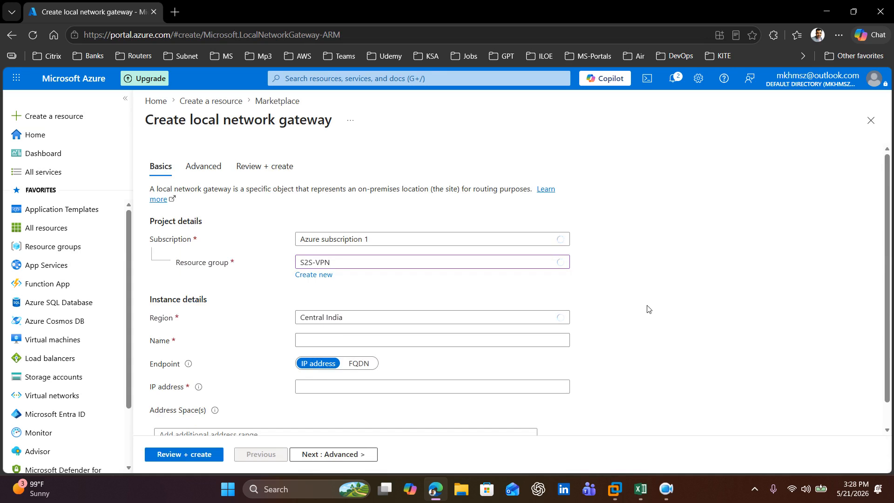
scroll(648, 309, down, 1)
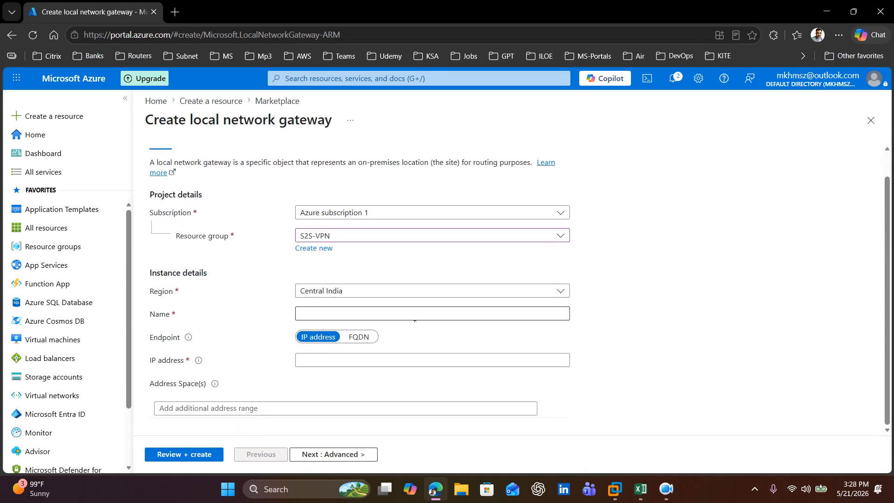
click(360, 319)
key(ctrl+v)
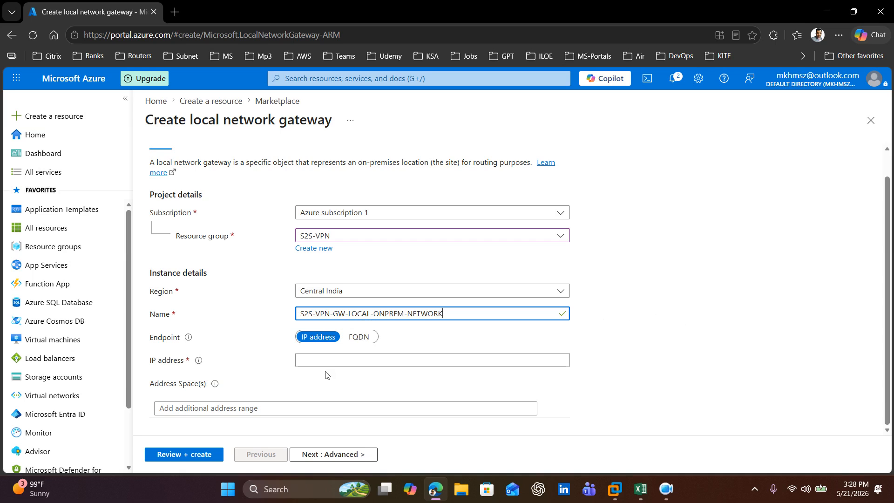
click(338, 366)
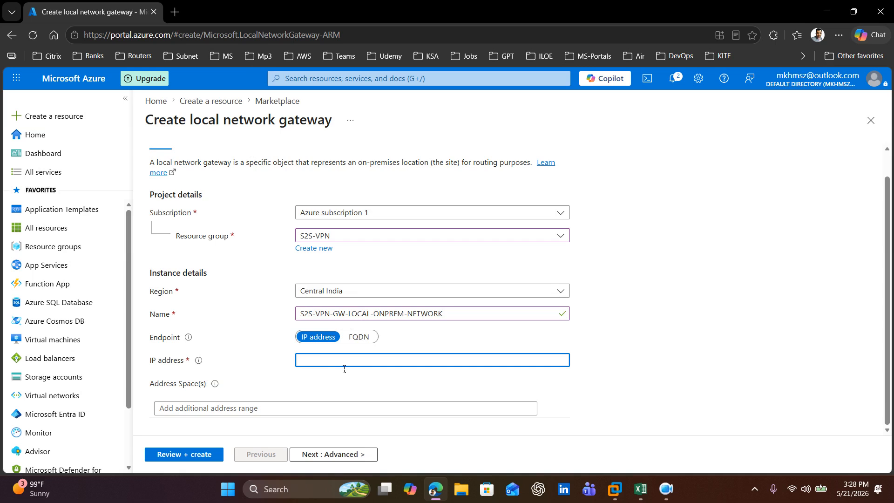
Step: Search the web for what is my ip address in a new browser tab and open the WhatIsMyIPAddress site
click(174, 12)
click(194, 36)
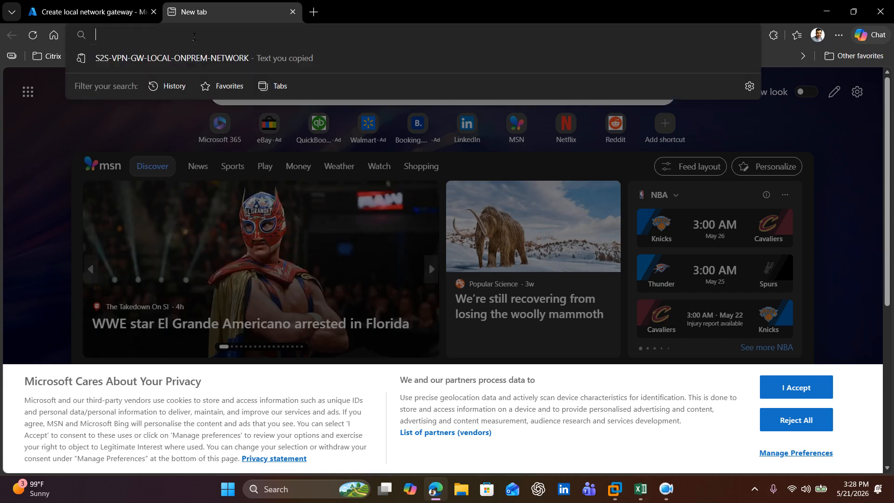
text(what is my)
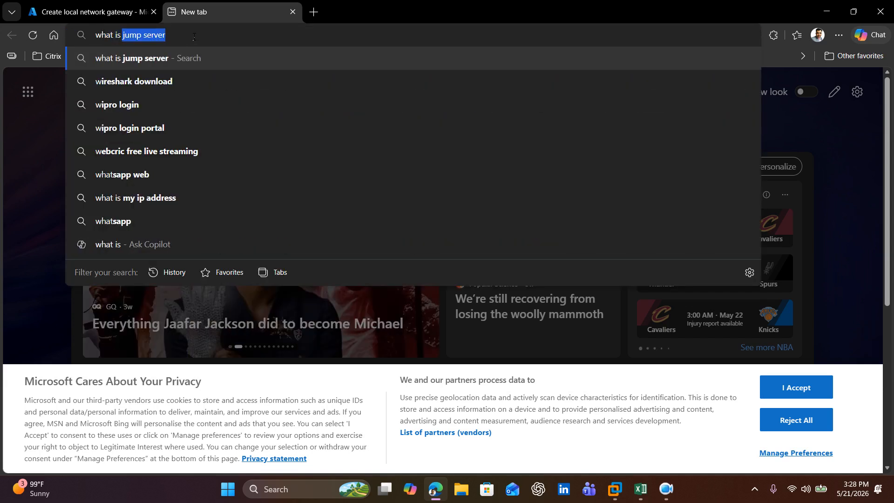
text( i)
text(dd)
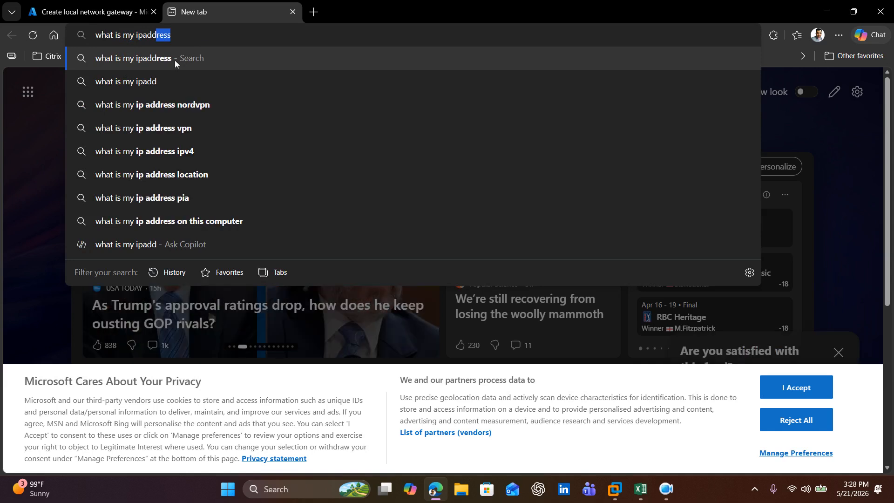
key(BackSpace)
key(BackSpace)
key(BackSpace)
key(BackSpace)
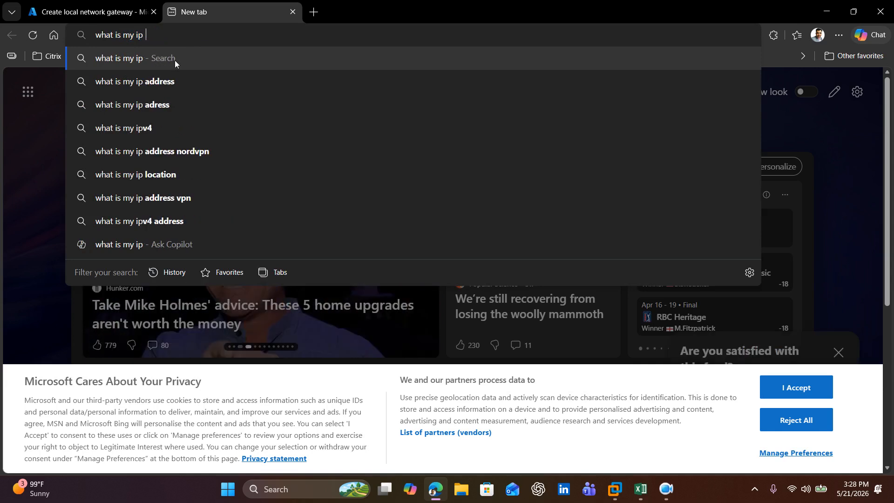
text(address)
key(Return)
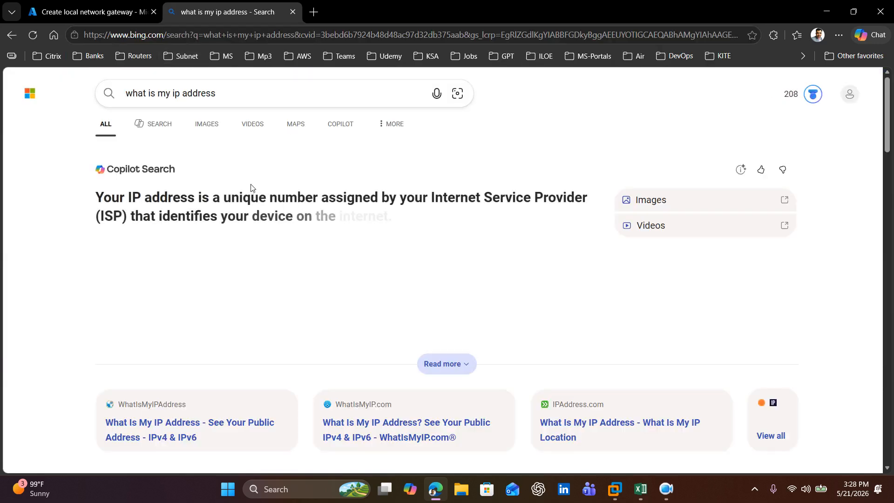
scroll(250, 190, down, 3)
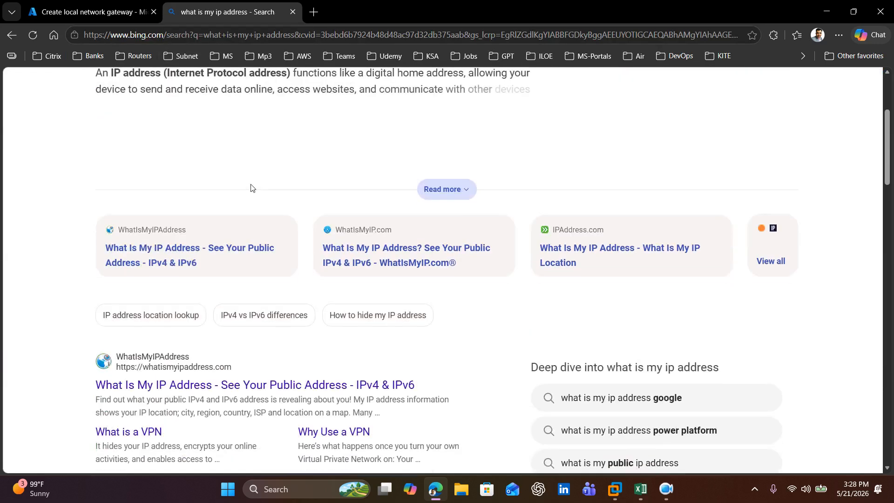
click(151, 361)
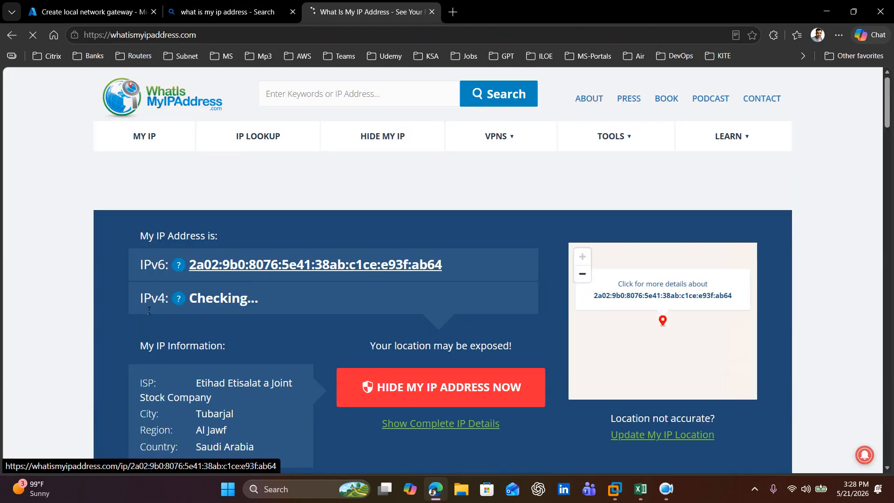
Step: Copy the public IPv4 address 146.251.174.90 and paste it as the local network gateway's IP address in the Azure portal
drag(279, 300, 163, 305)
key(ctrl+c)
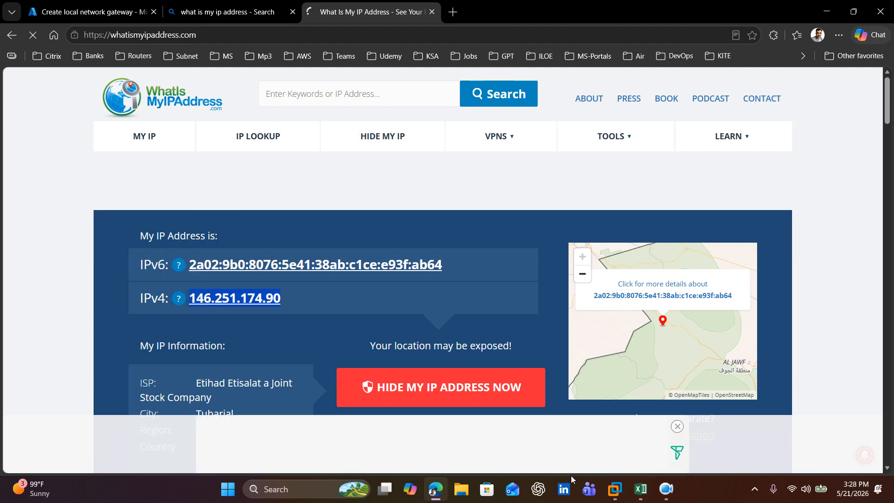
click(108, 14)
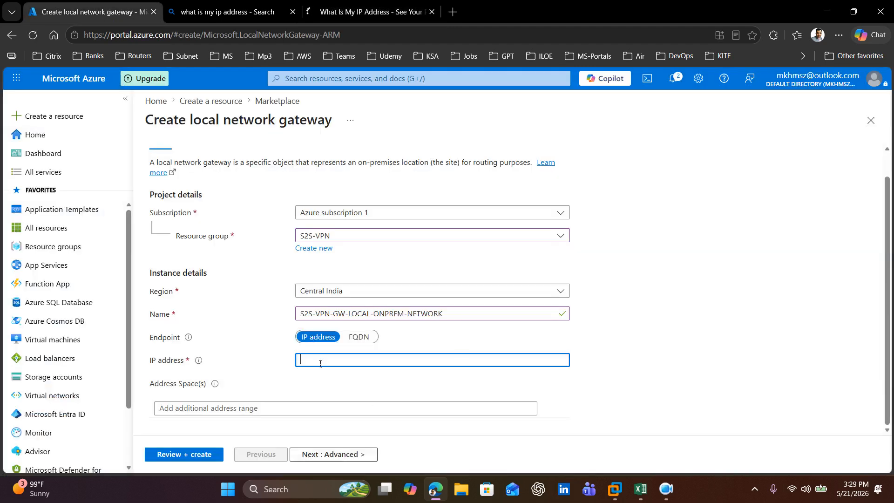
key(ctrl+v)
click(886, 300)
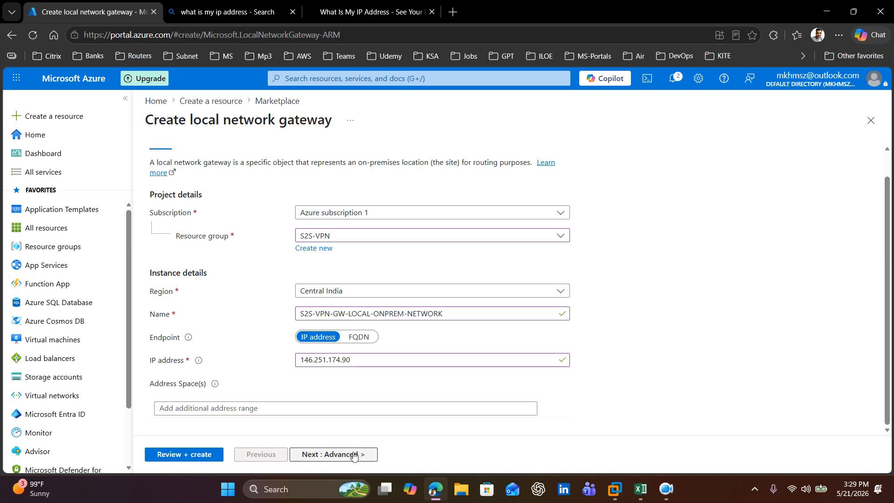
Step: Add 192.168.1.0/24 as the first address space of the local network gateway
click(291, 412)
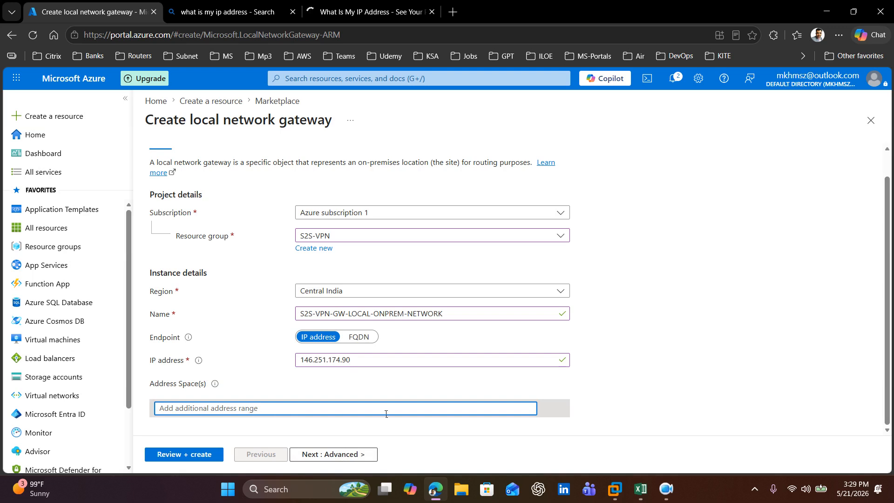
click(646, 400)
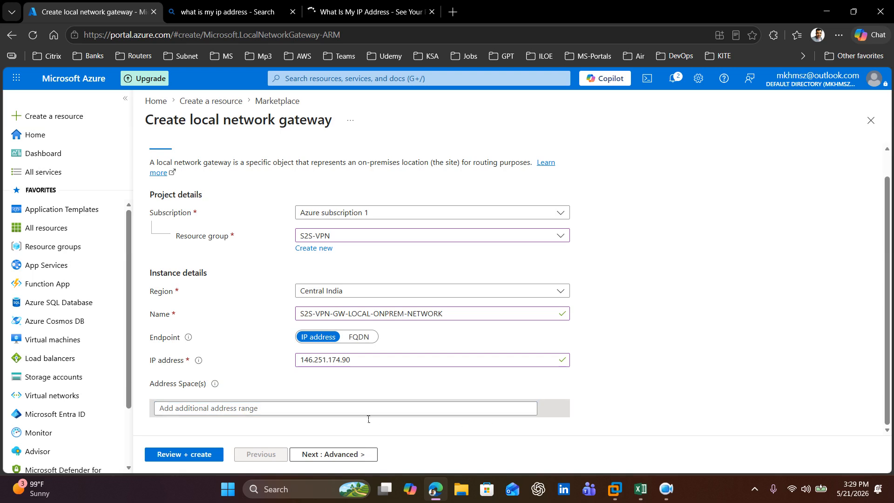
click(345, 414)
click(607, 395)
click(445, 413)
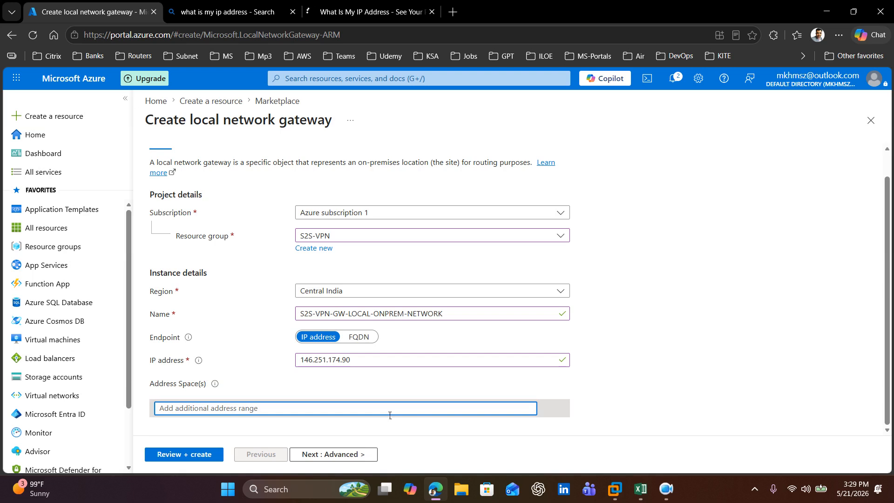
text(192)
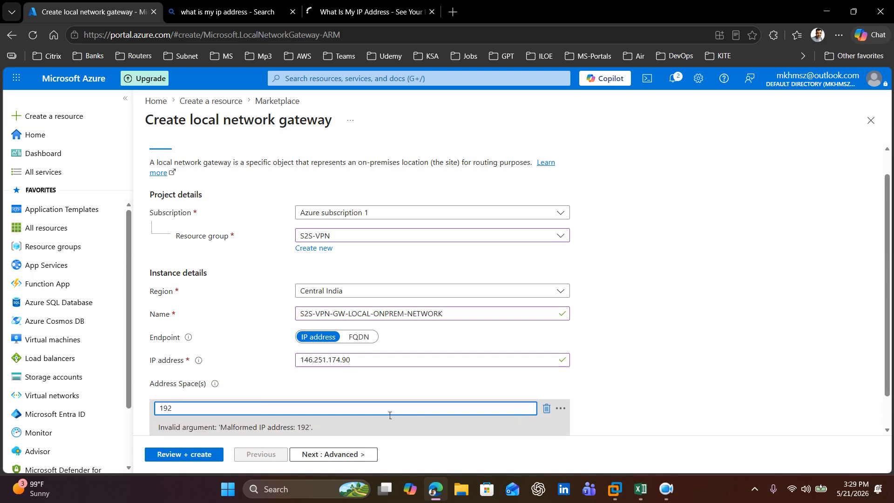
text(.168.10.)
key(BackSpace)
key(BackSpace)
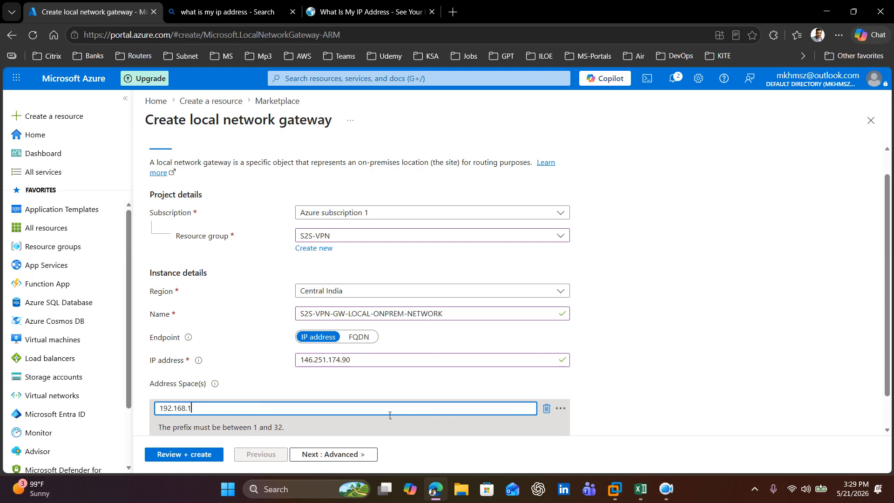
text(.0/24)
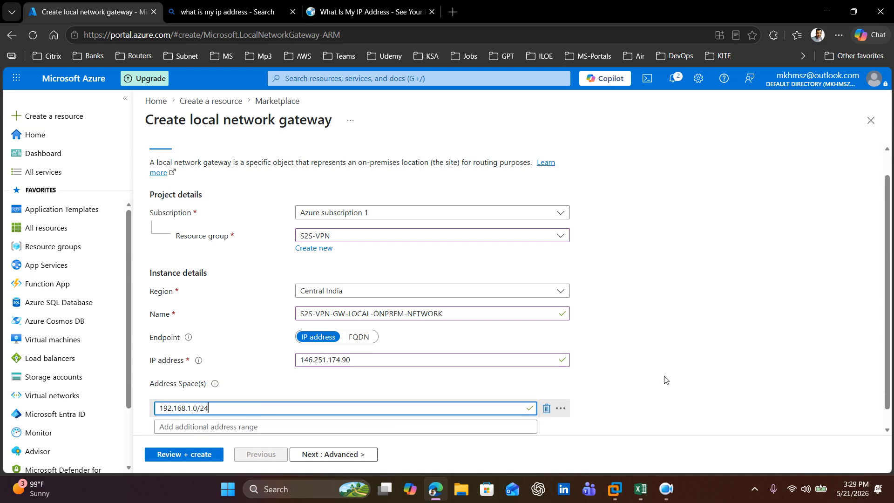
click(743, 384)
Step: Add 172.20.10.0/24 as an additional address range for the local network gateway
click(217, 433)
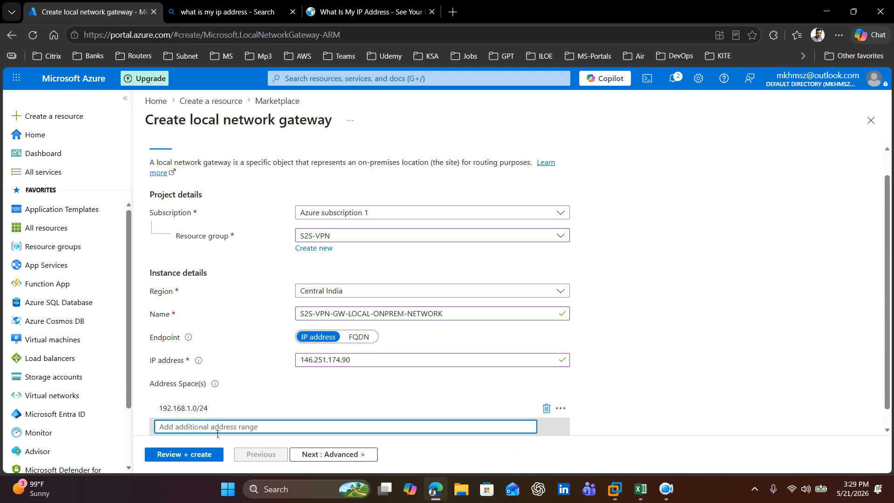
text(172.20.)
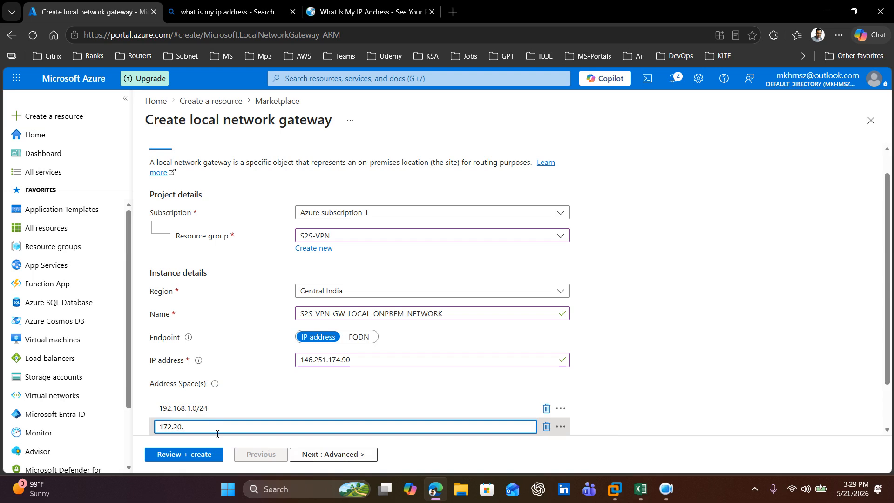
text(10.0/24)
click(713, 383)
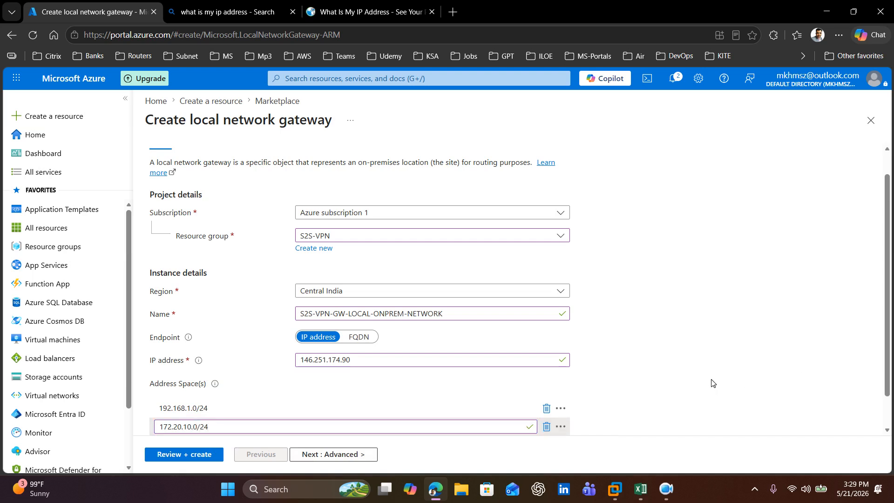
Step: Review the local network gateway configuration and create the gateway
scroll(712, 383, down, 1)
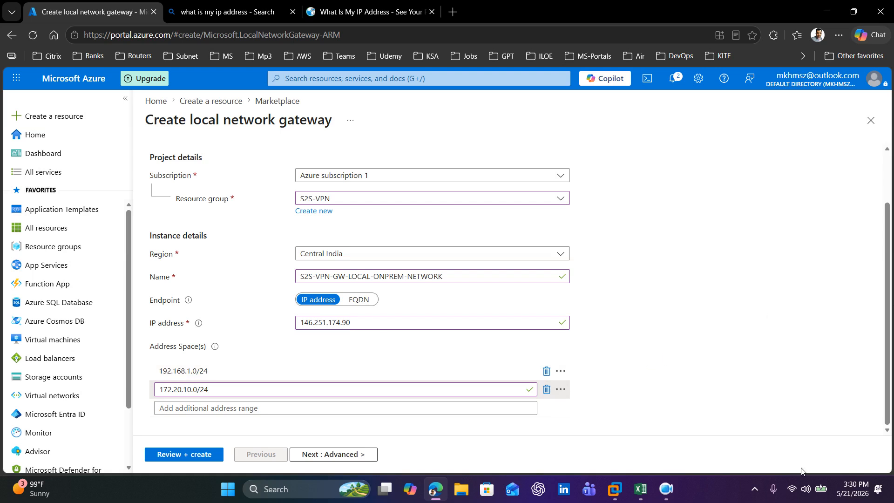
click(184, 454)
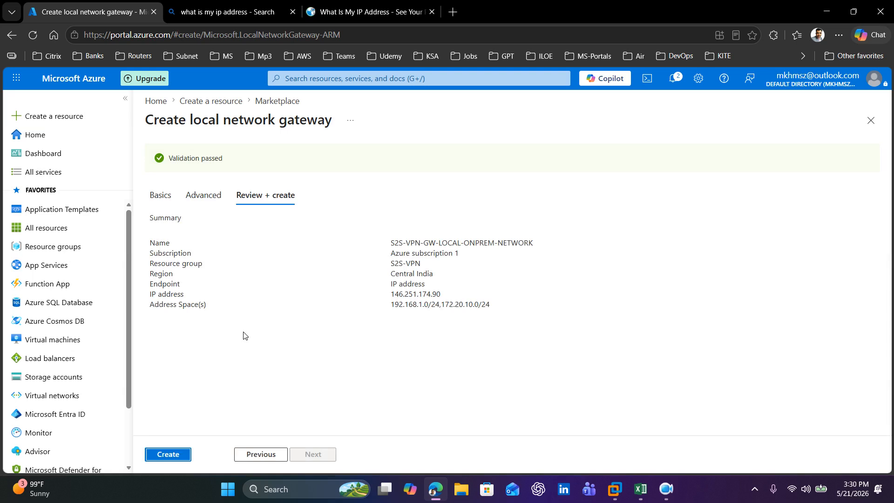
click(171, 453)
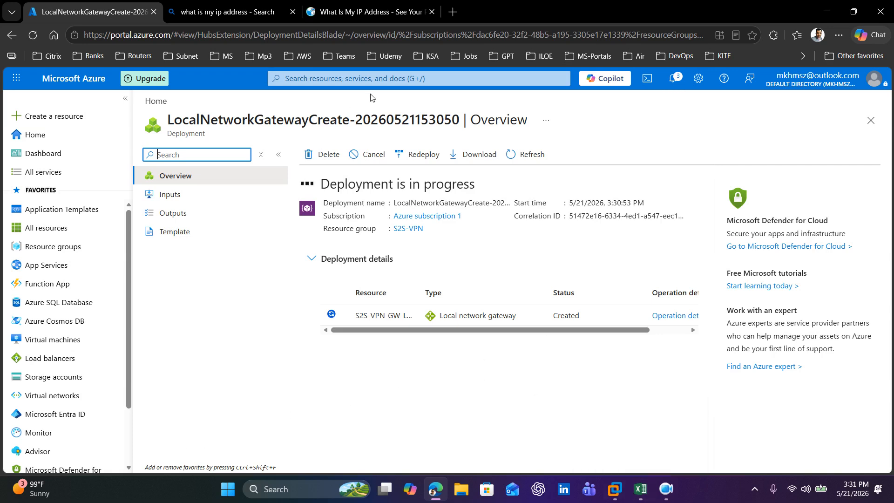
Step: Open the S2S-VPN resource group and refresh its list of resources
click(61, 251)
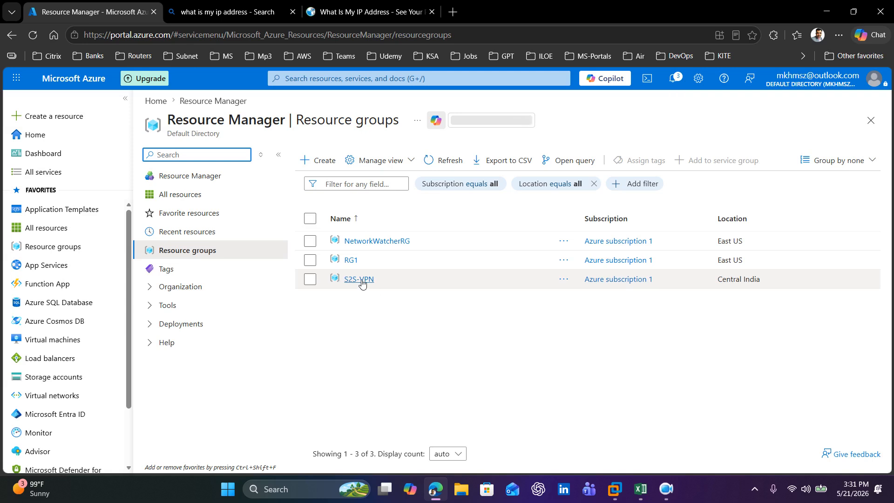
click(359, 279)
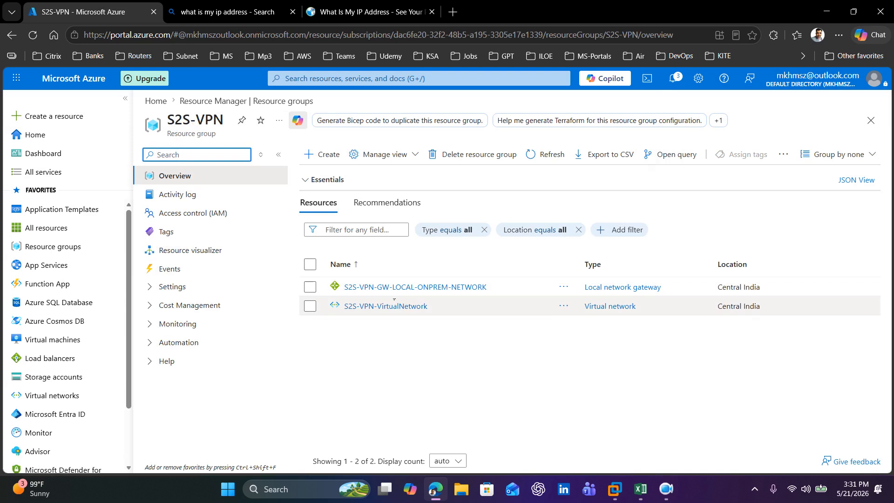
click(540, 161)
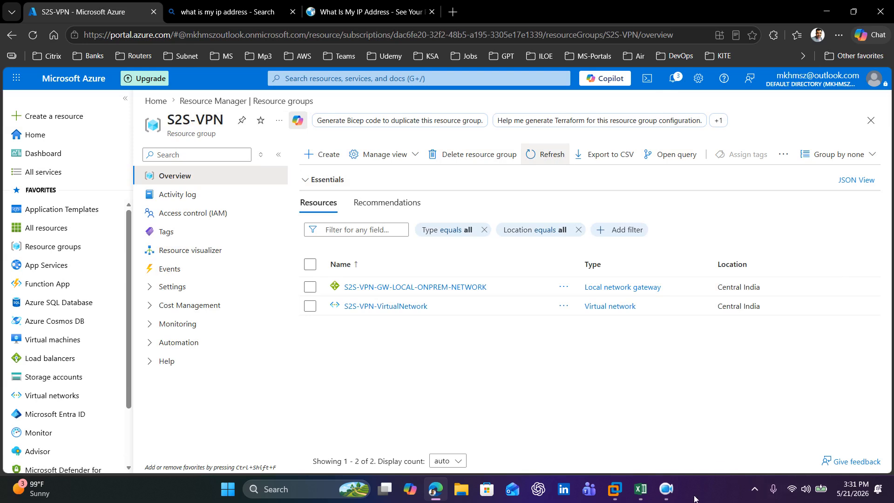
Step: Switch to the S2S-VPN Excel workbook and copy S2S-VPN-Azure-Public-IP from cell C7
click(641, 489)
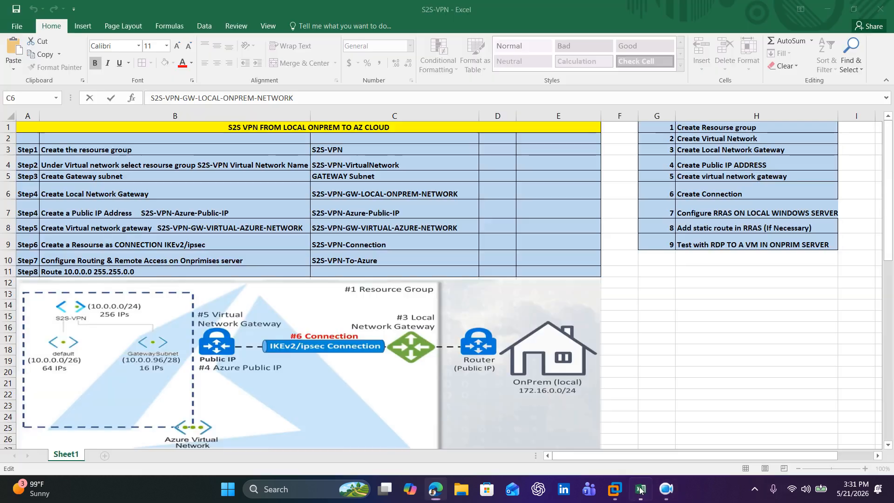
click(789, 169)
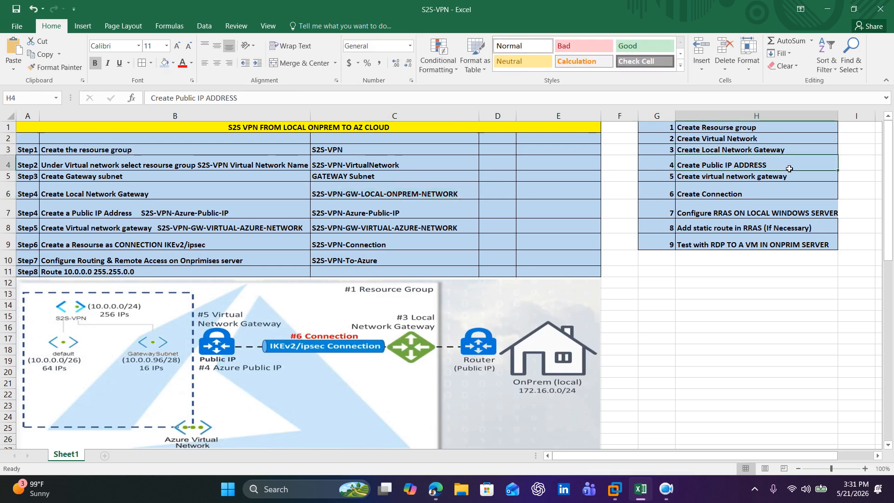
double_click(421, 218)
drag(421, 219, 310, 213)
key(ctrl+c)
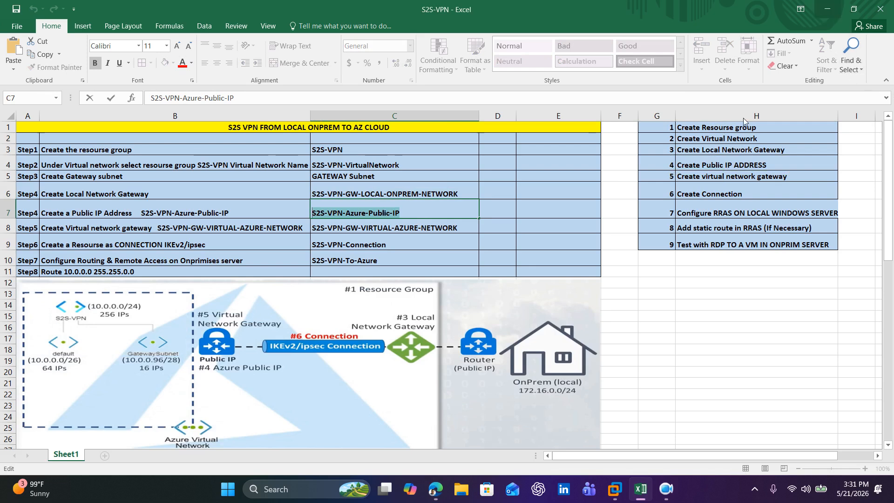
Step: Return to the Azure portal, search the marketplace for public ip address, and start creating Microsoft's Public IP address
key(alt+Tab)
click(65, 120)
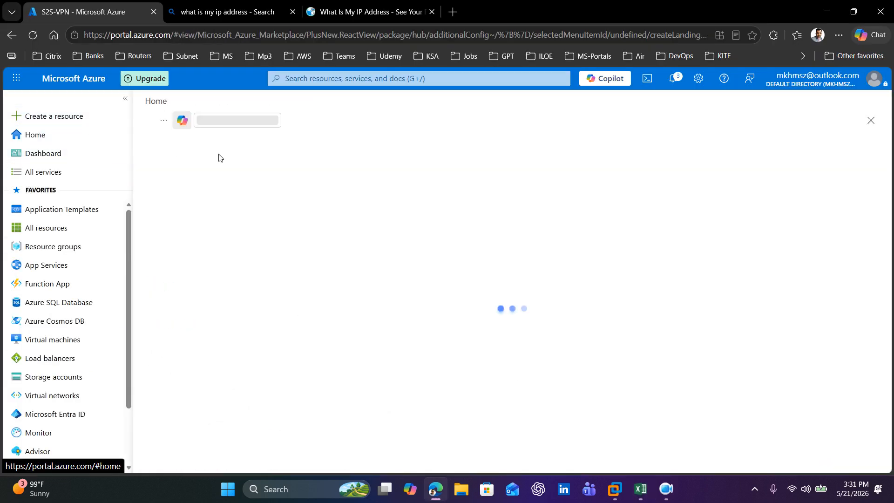
text(pub)
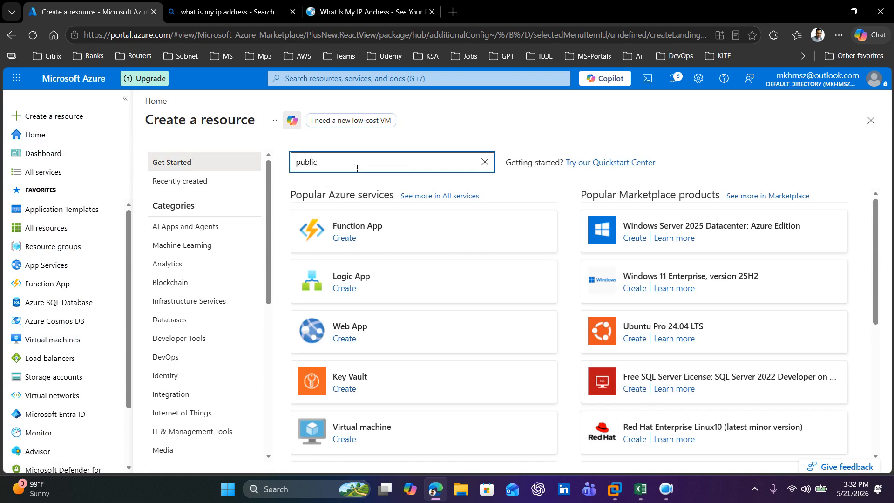
text(lic)
click(327, 180)
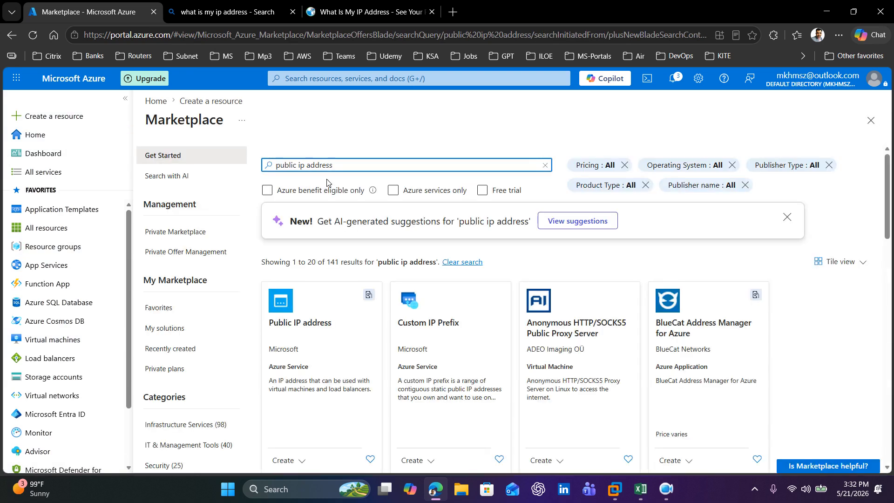
scroll(331, 343, down, 4)
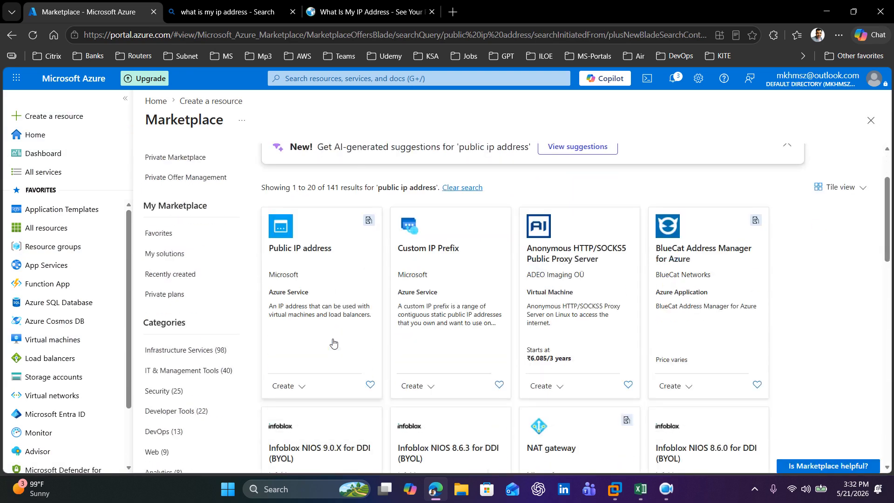
click(286, 285)
click(301, 306)
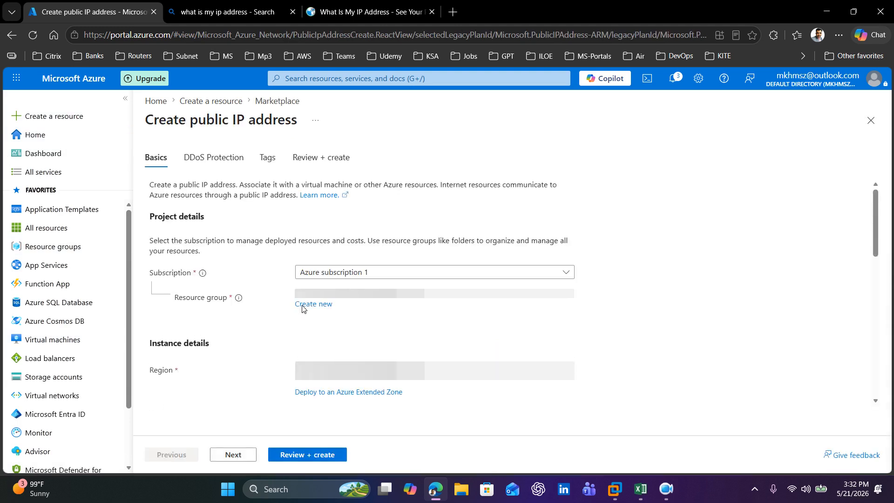
Step: Assign the public IP address to the S2S-VPN resource group and name it S2S-VPN-Azure-Public-IP
click(411, 298)
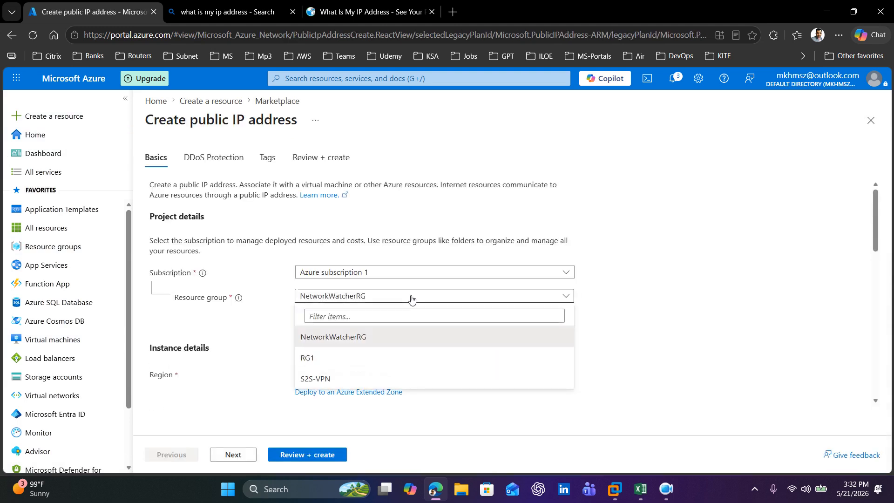
click(343, 379)
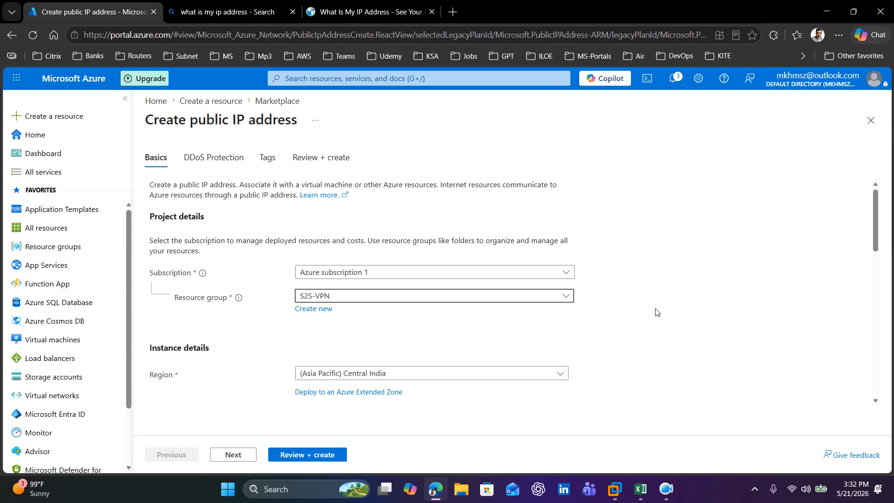
scroll(656, 312, down, 1)
scroll(656, 311, down, 2)
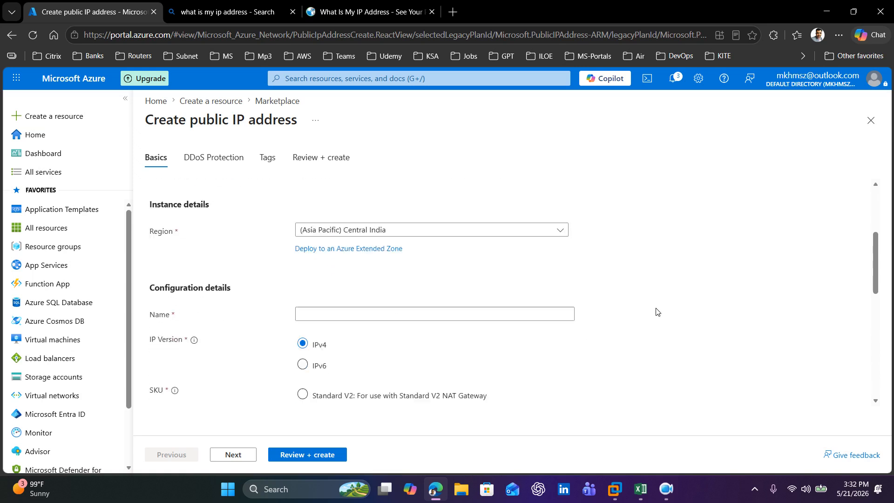
click(357, 286)
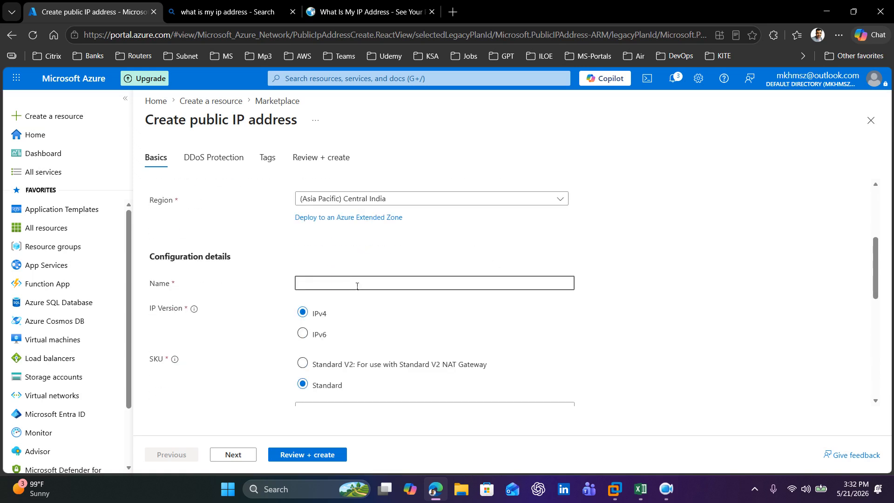
key(ctrl+v)
Step: Examine the public IP's remaining basic settings: SKU, availability zone, tier, address assignment, routing preference, idle timeout and DNS label
scroll(728, 332, down, 2)
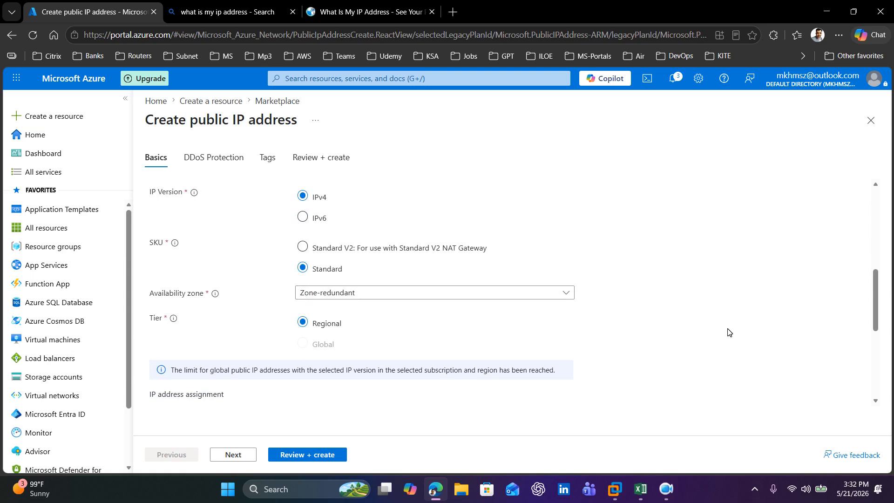
scroll(728, 332, down, 2)
scroll(728, 331, down, 2)
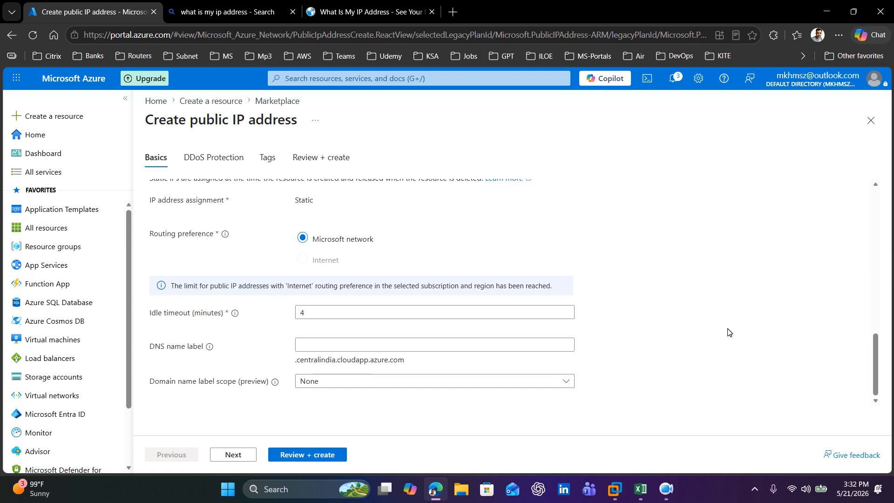
scroll(716, 279, up, 2)
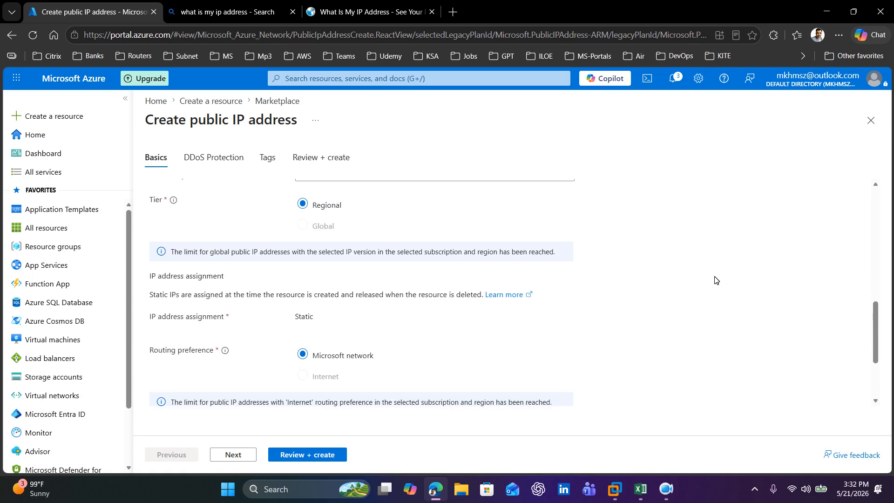
scroll(715, 280, up, 1)
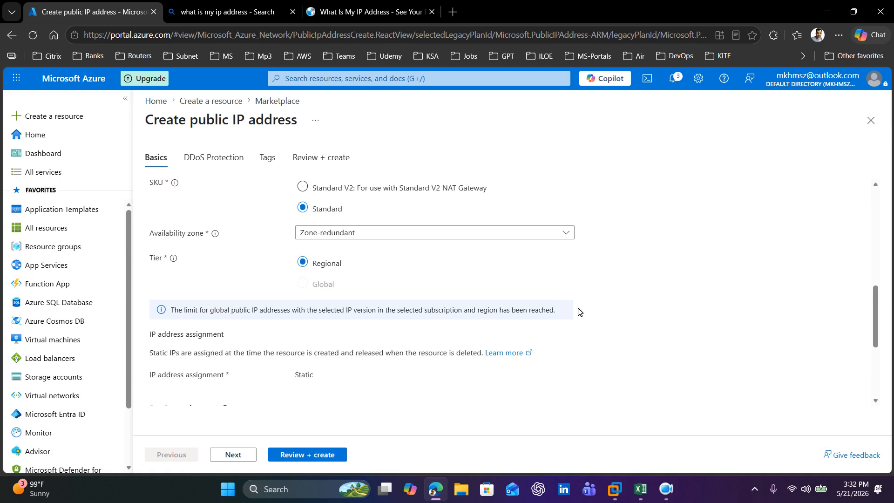
scroll(579, 311, down, 1)
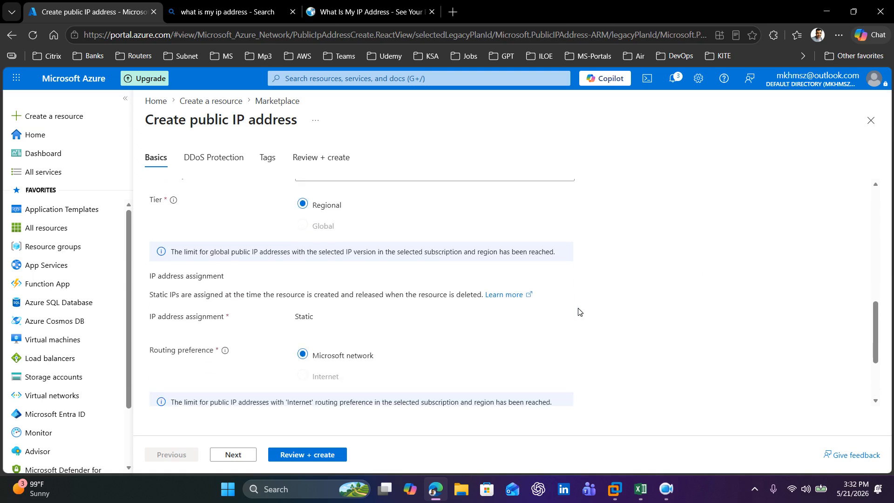
scroll(582, 309, down, 2)
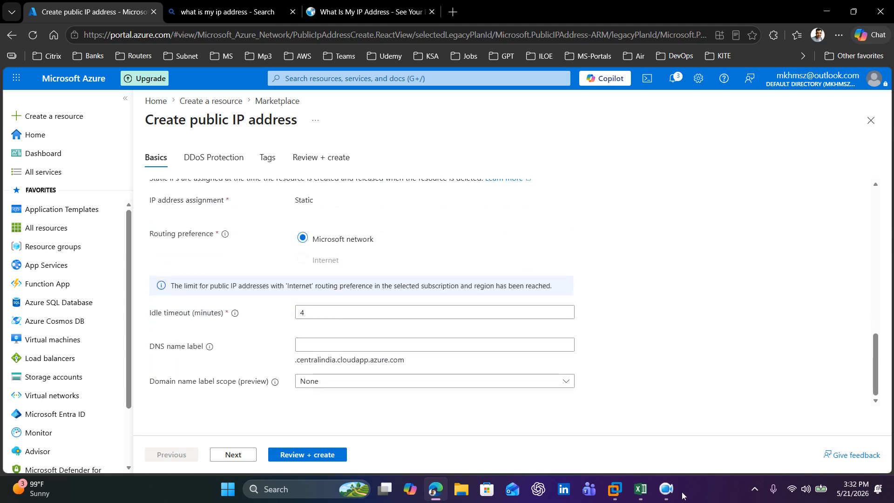
click(666, 489)
scroll(359, 340, up, 2)
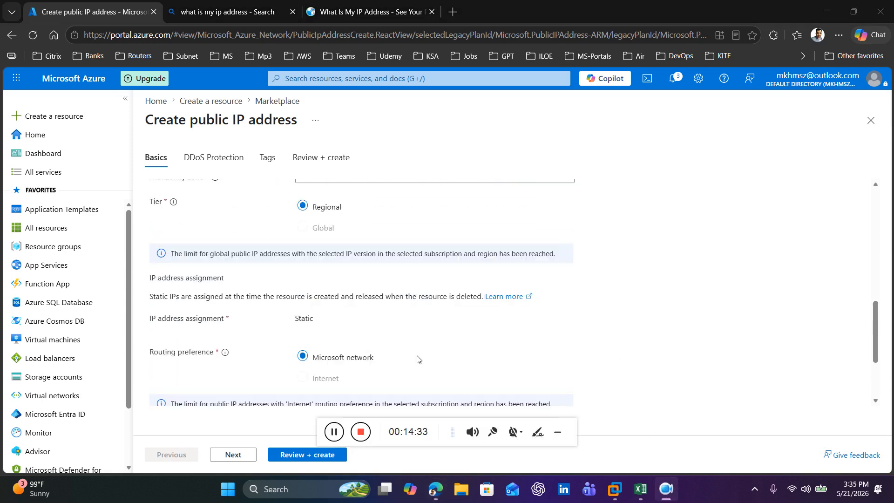
Step: Keep Network as the DDoS protection type, review the public IP configuration and create the address
click(230, 456)
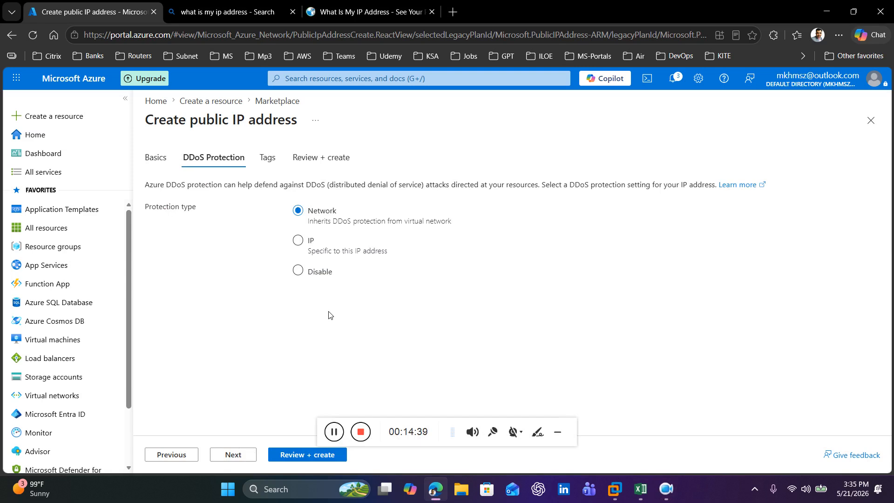
click(308, 456)
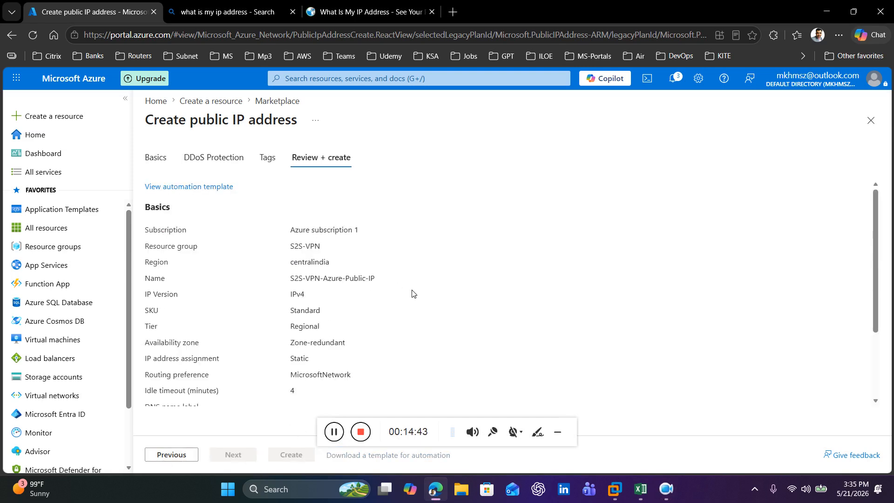
scroll(412, 294, down, 3)
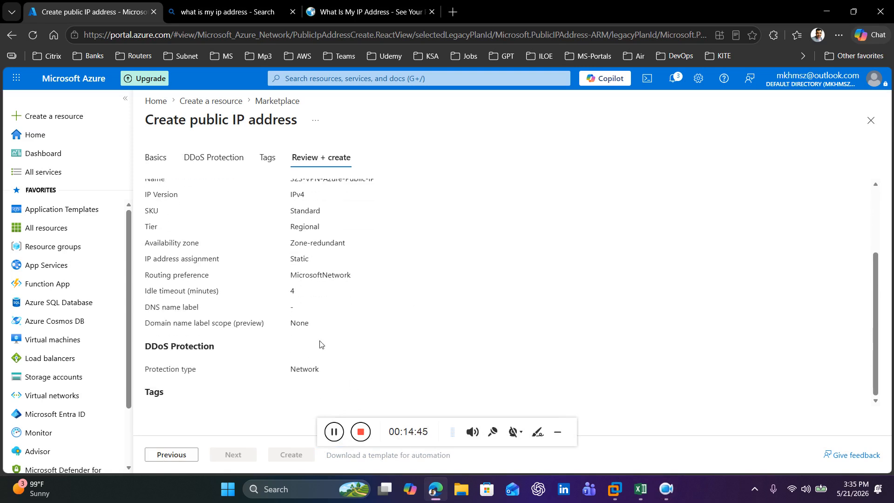
click(299, 455)
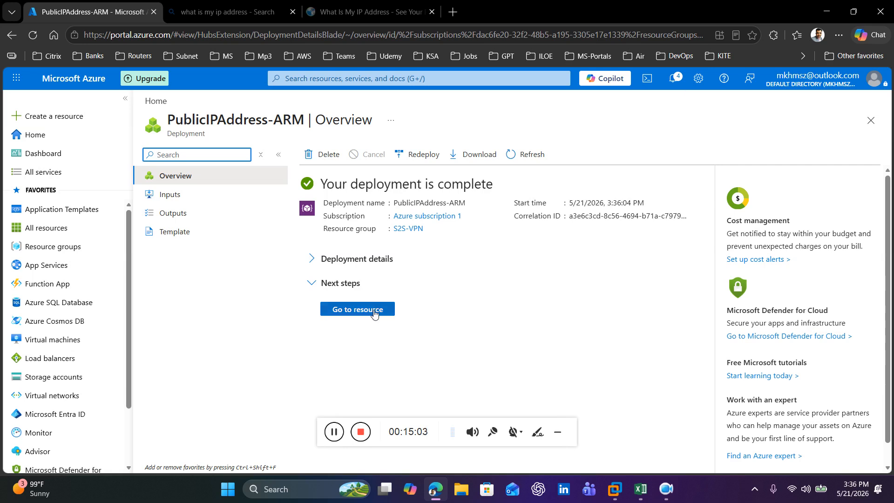
Step: Refresh the list of resource groups and open S2S-VPN to check its resources
click(54, 247)
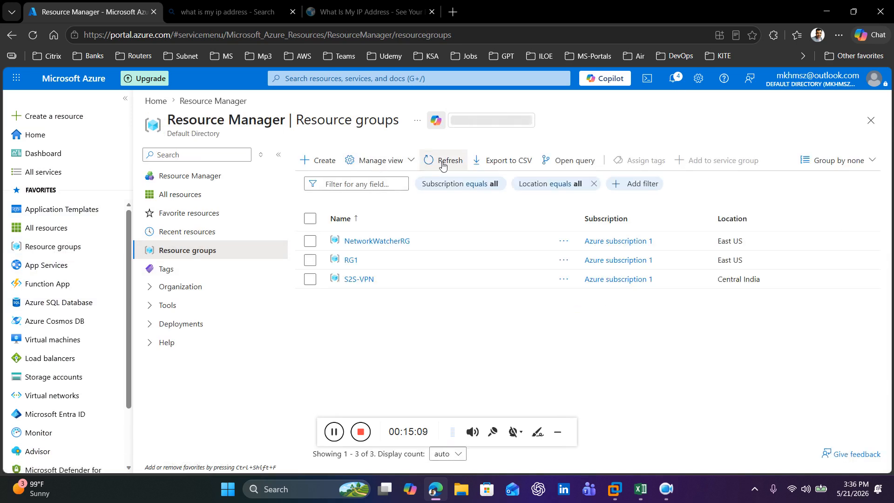
click(446, 162)
click(361, 279)
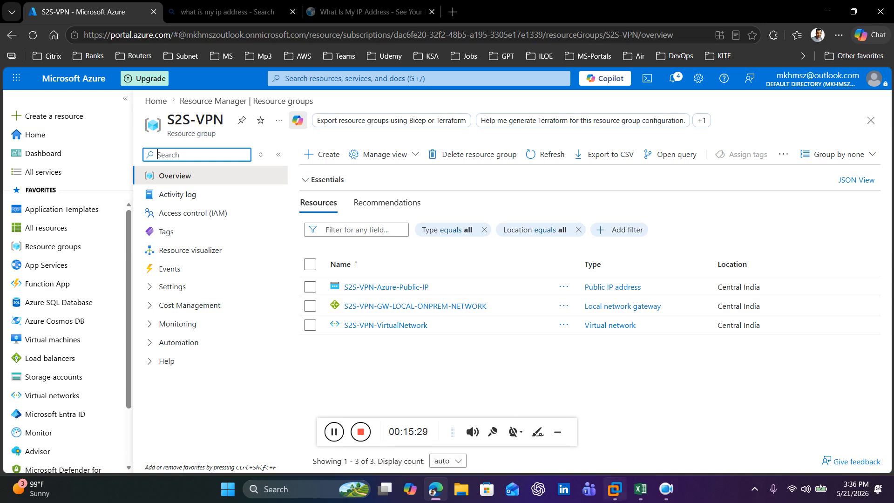
Step: Switch to the S2S-VPN Excel workbook and copy S2S-VPN-GW-VIRTUAL-AZURE-NETWORK from cell C8
click(640, 489)
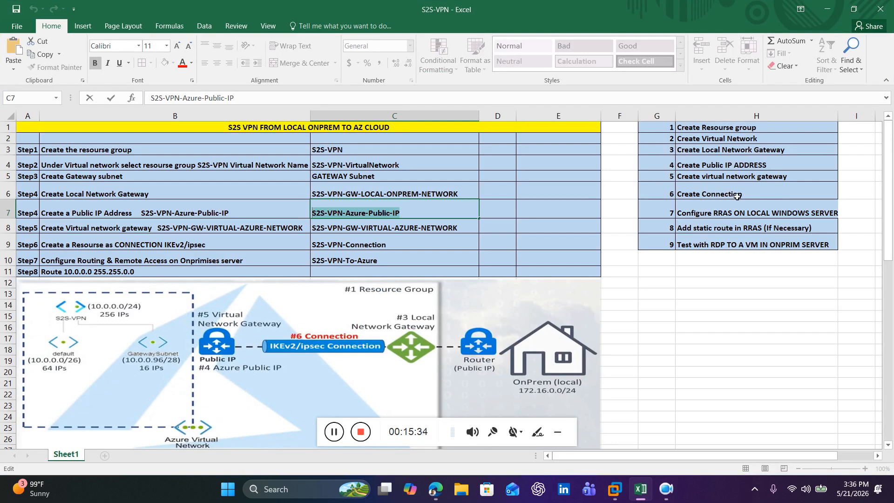
double_click(465, 229)
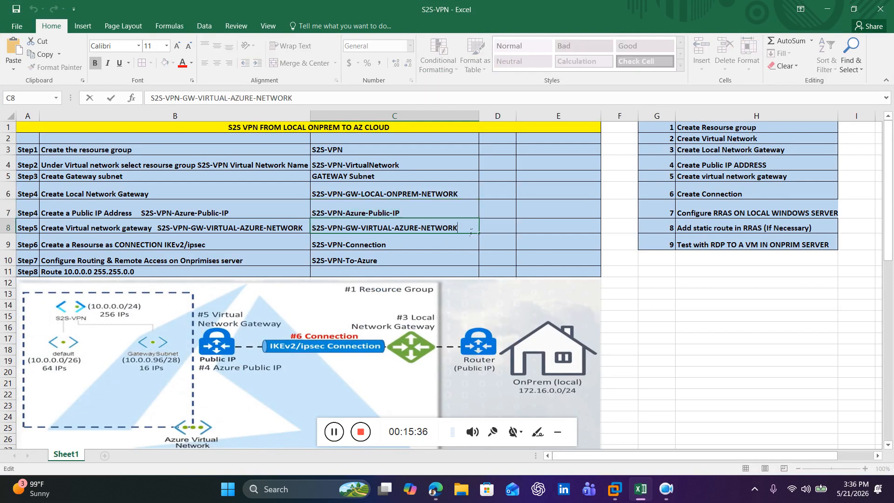
drag(458, 228, 314, 237)
key(ctrl+c)
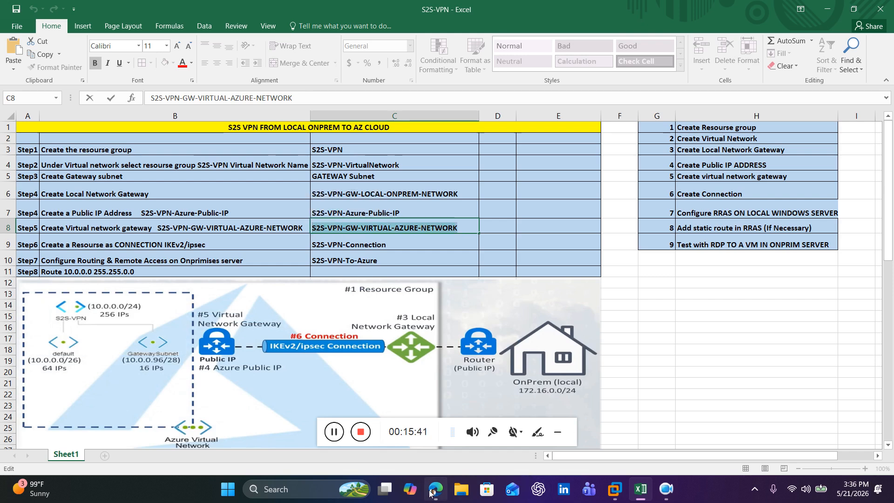
Step: Return to the Azure portal, search the marketplace for Virtual network gateway, and start creating one
mouse_move(650, 493)
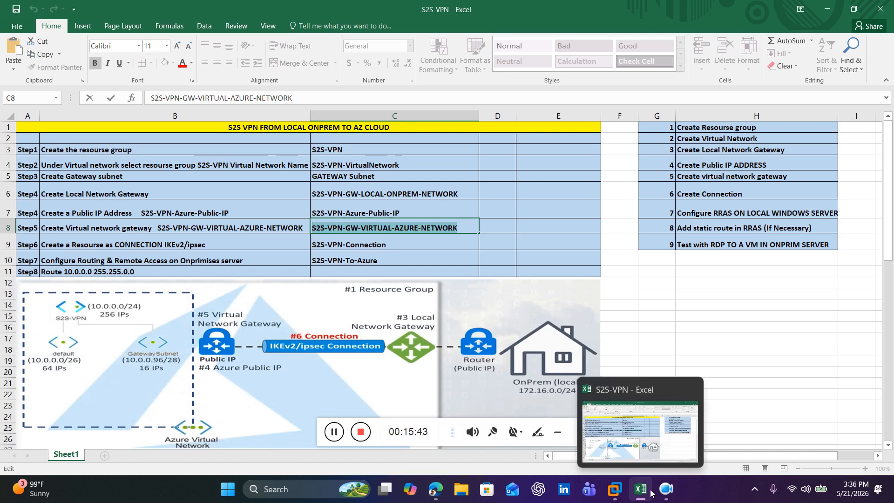
click(437, 495)
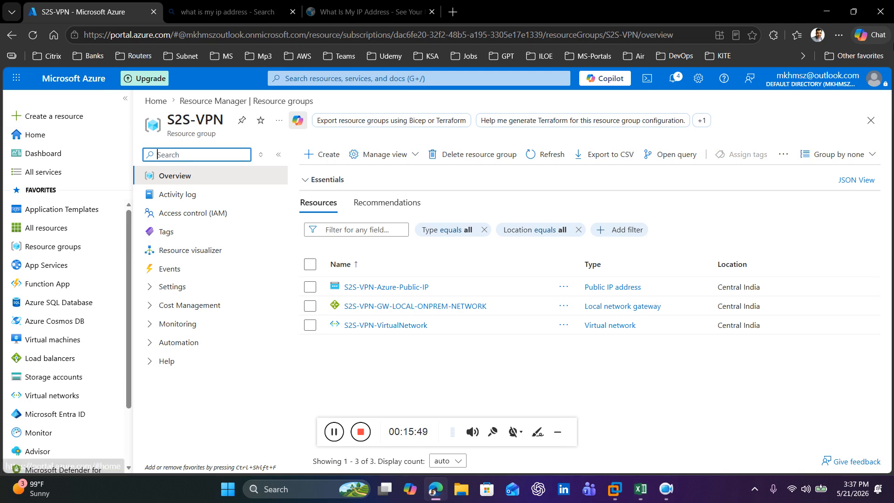
click(59, 119)
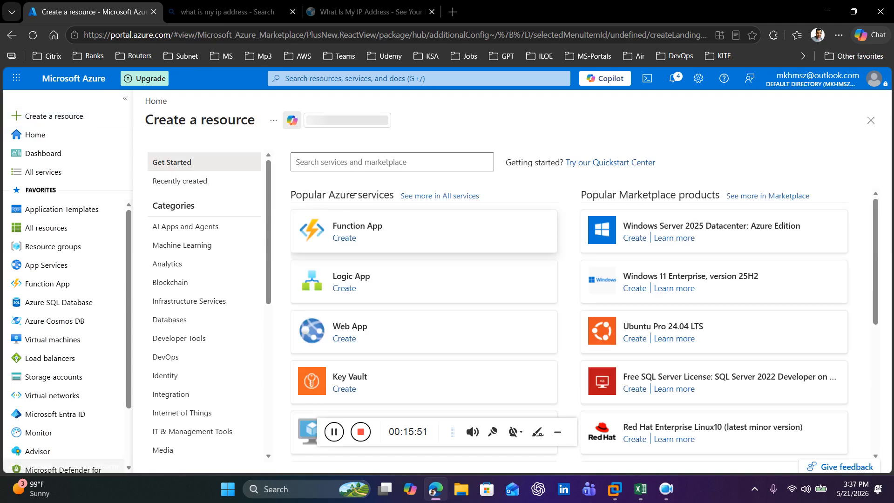
click(352, 163)
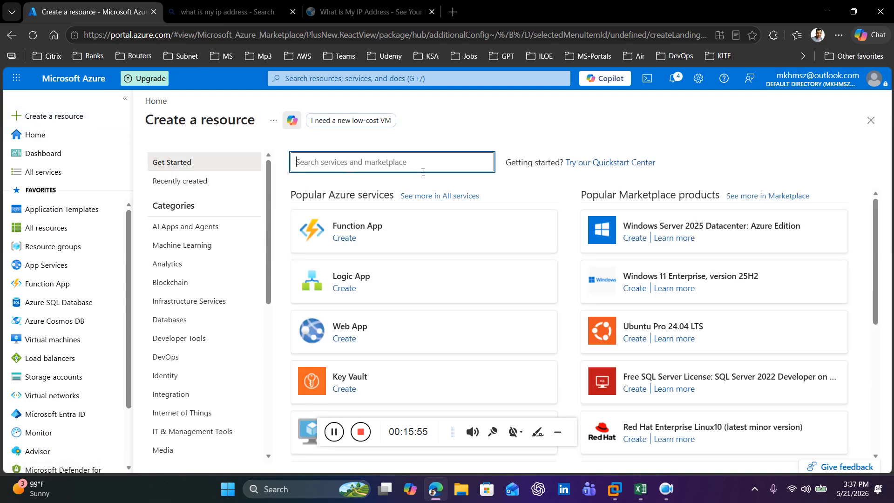
text(virtual)
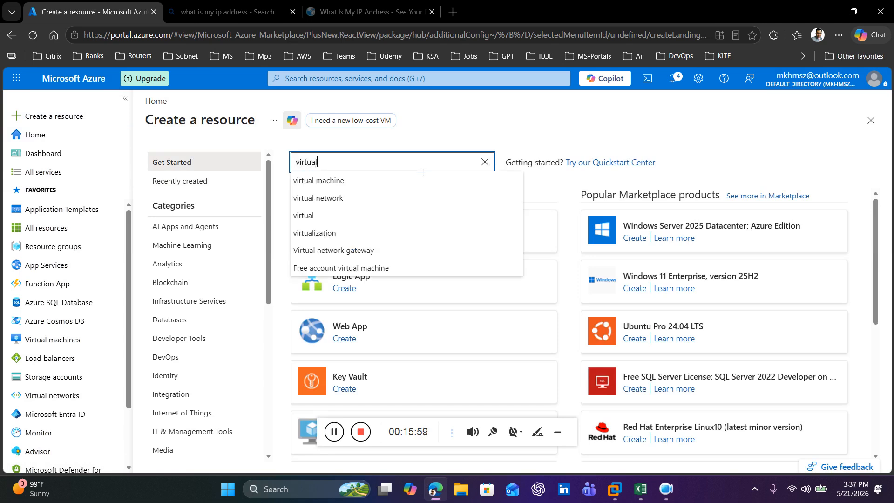
click(383, 253)
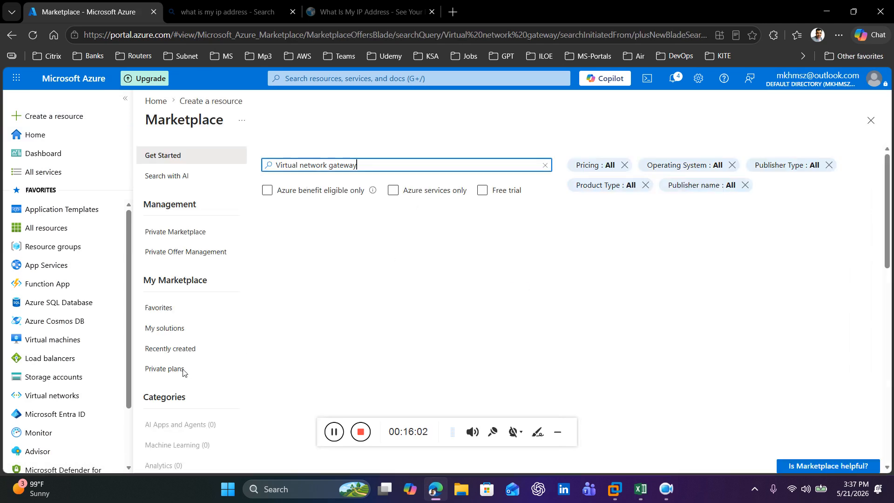
scroll(302, 356, down, 2)
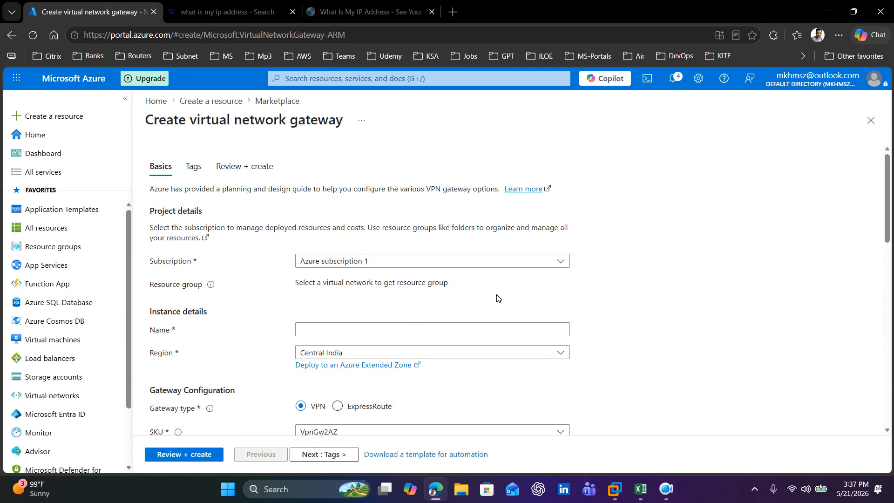
Step: Keep Azure subscription 1 and name the virtual network gateway S2S-VPN-GW-VIRTUAL-AZURE-NETWORK
click(495, 263)
click(420, 304)
click(347, 334)
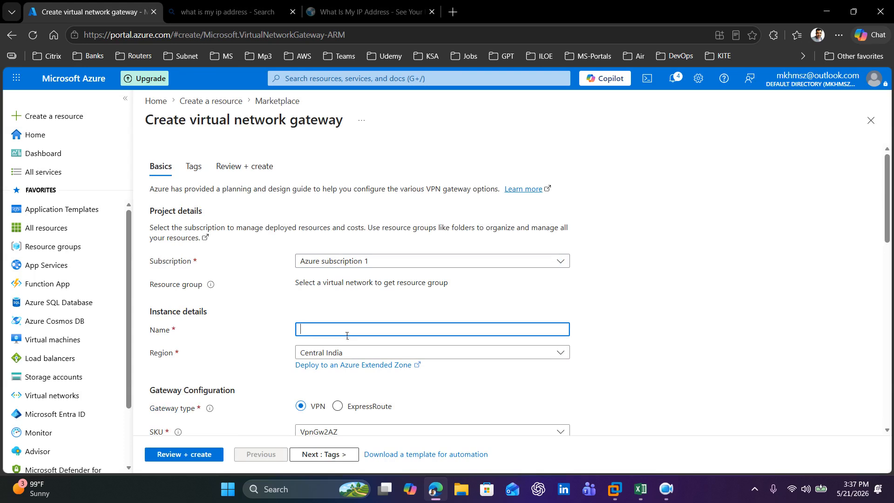
key(ctrl+v)
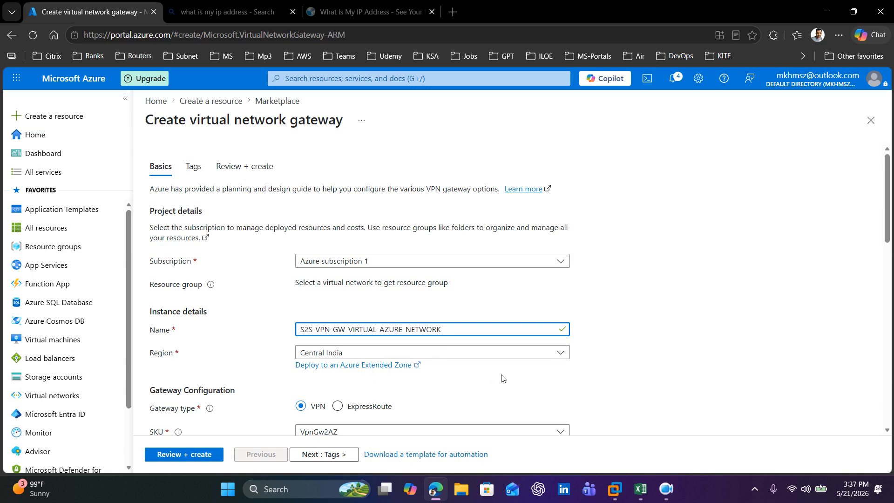
Step: Set the VPN gateway's SKU to VpnGw1AZ in the gateway configuration
scroll(601, 278, down, 3)
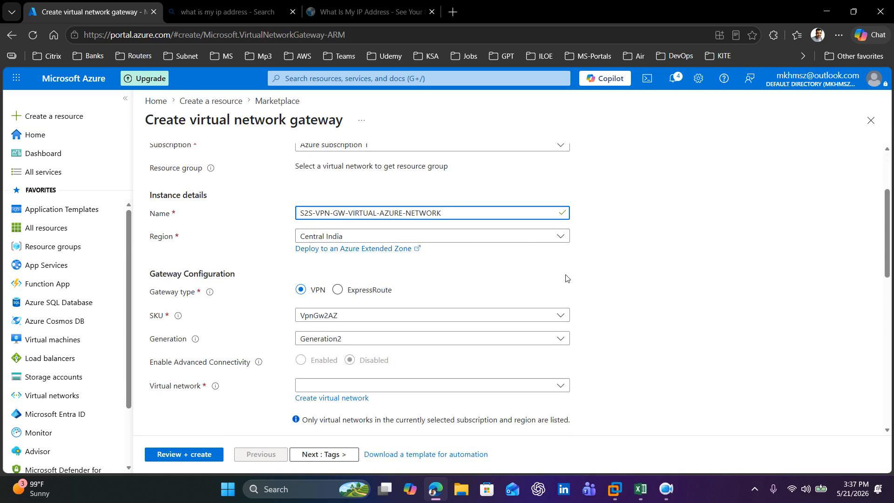
click(537, 268)
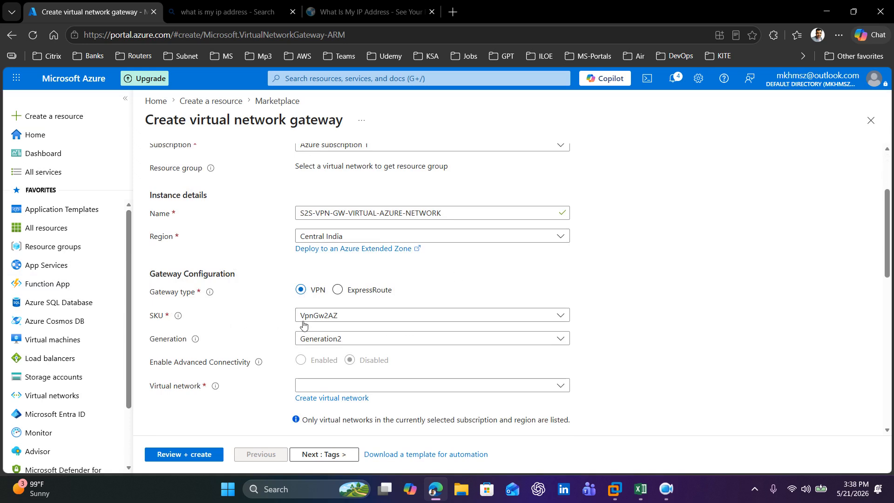
click(385, 320)
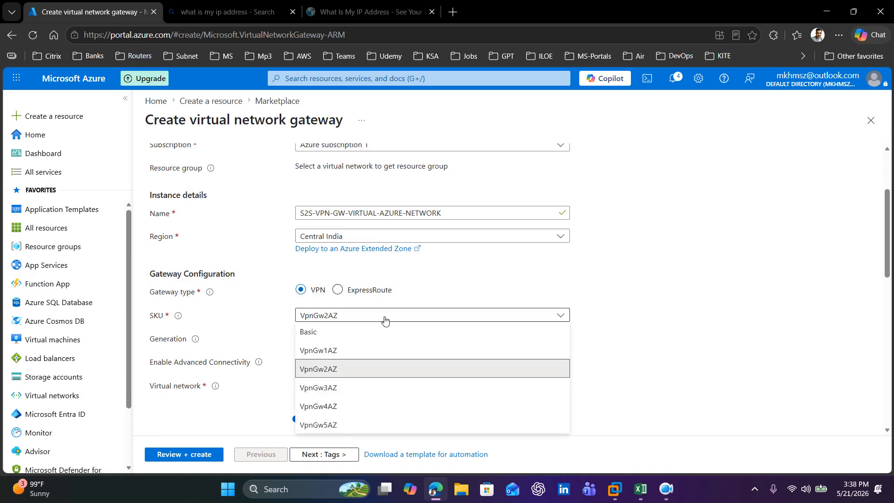
click(344, 351)
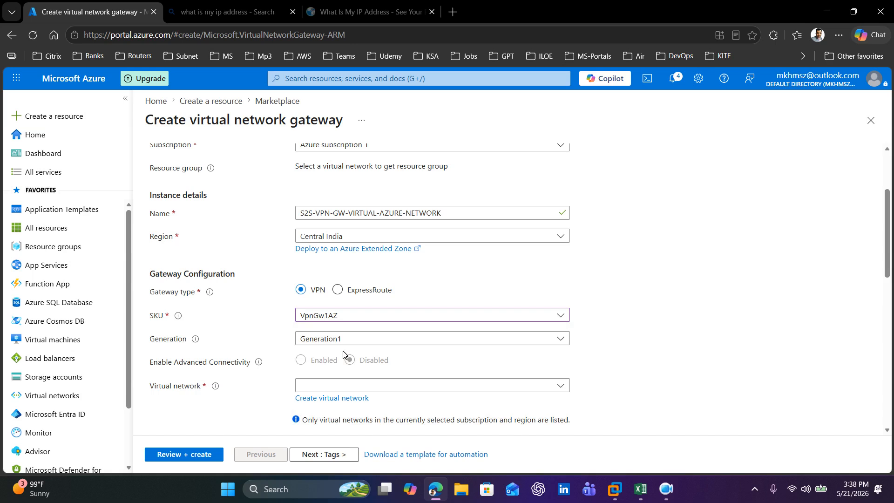
click(368, 318)
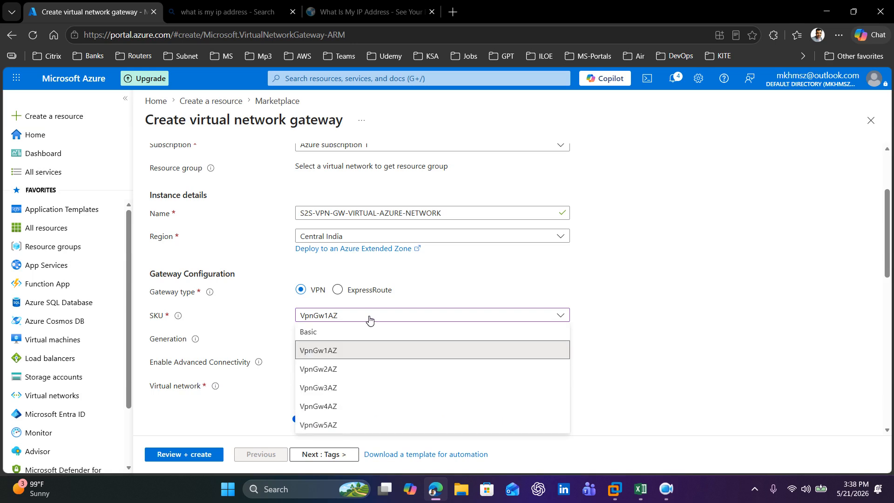
click(344, 351)
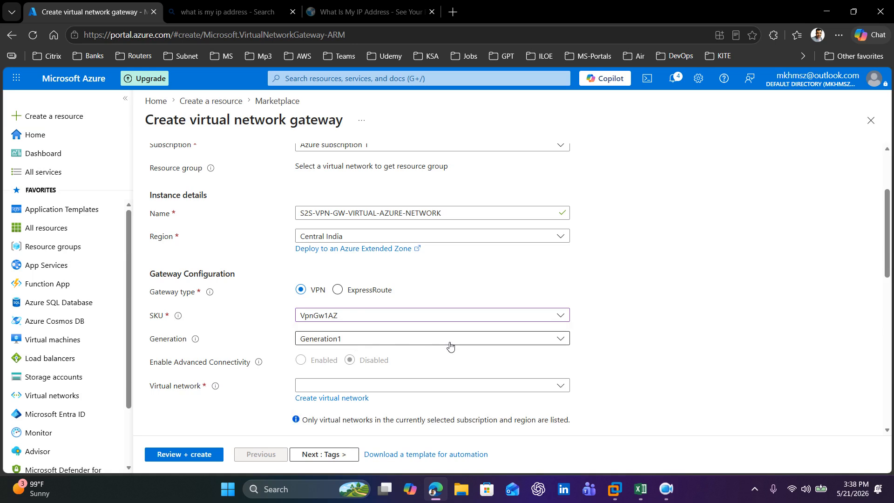
Step: Keep the gateway generation at Generation1 and select S2S-VPN-VirtualNetwork as the gateway's virtual network
scroll(636, 311, down, 1)
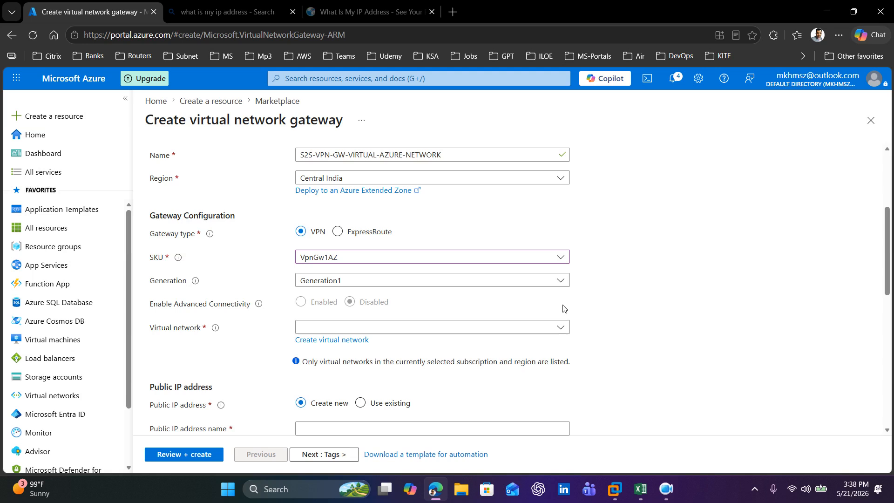
click(564, 281)
click(564, 281)
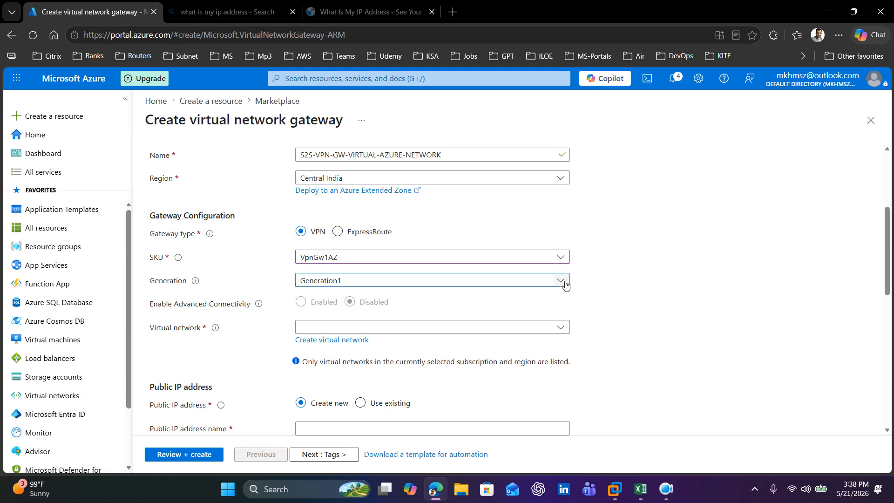
click(564, 328)
click(379, 386)
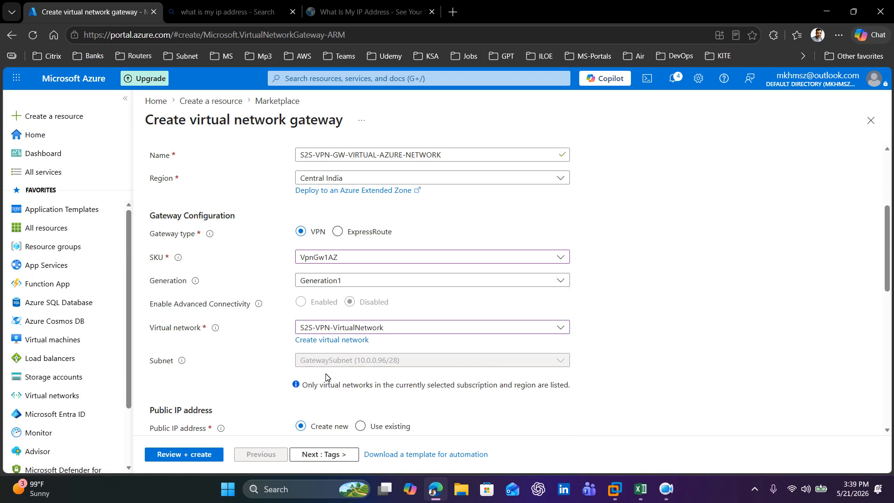
click(666, 488)
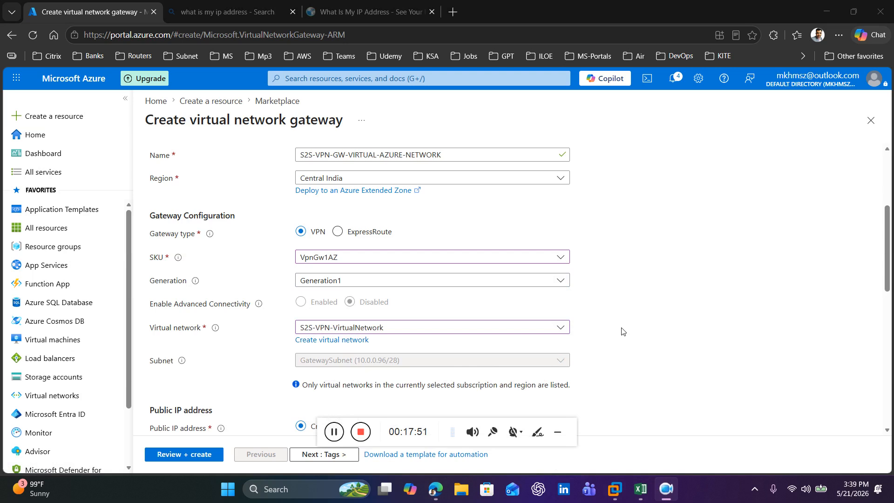
click(561, 434)
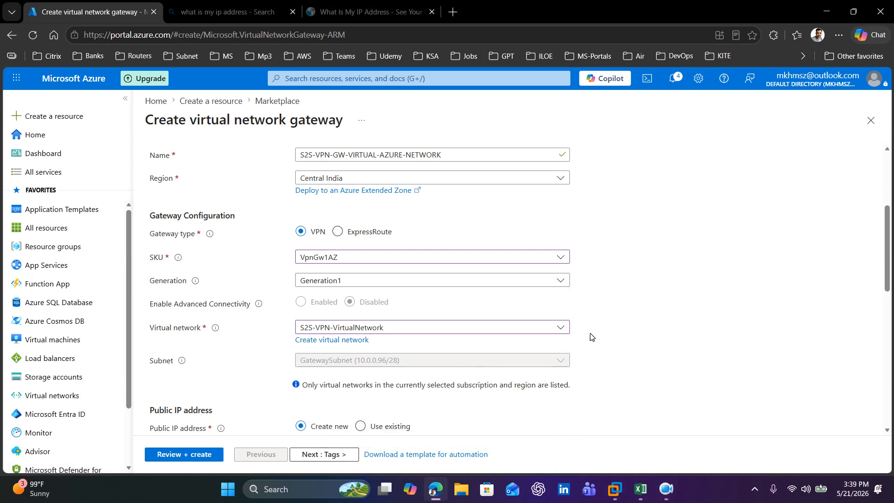
Step: Set the gateway's public IP address to use the existing S2S-VPN-Azure-Public-IP
scroll(590, 336, down, 2)
scroll(590, 336, down, 1)
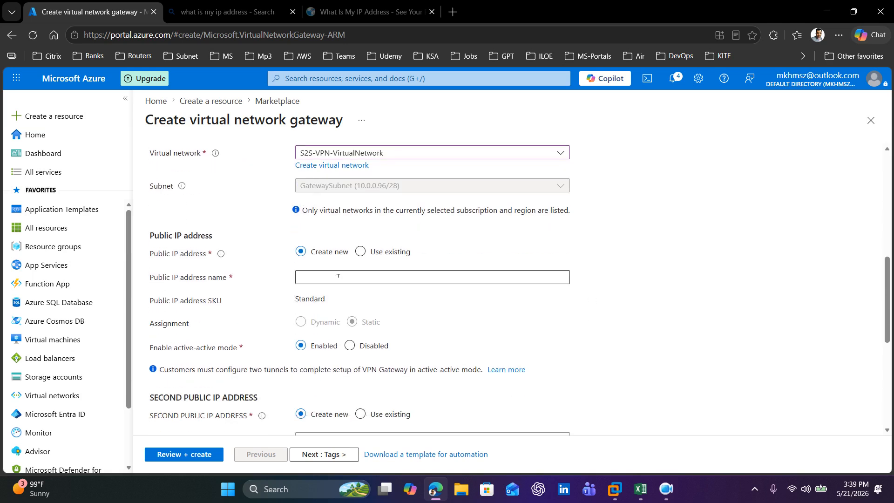
click(364, 256)
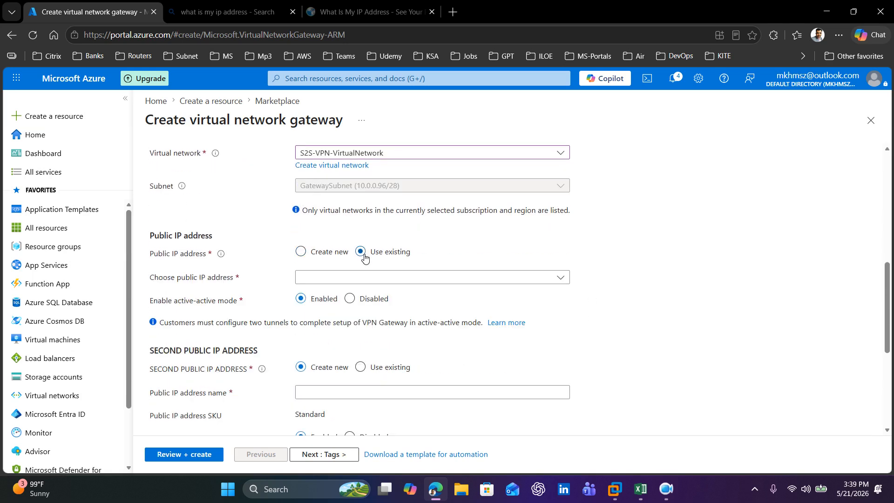
click(560, 278)
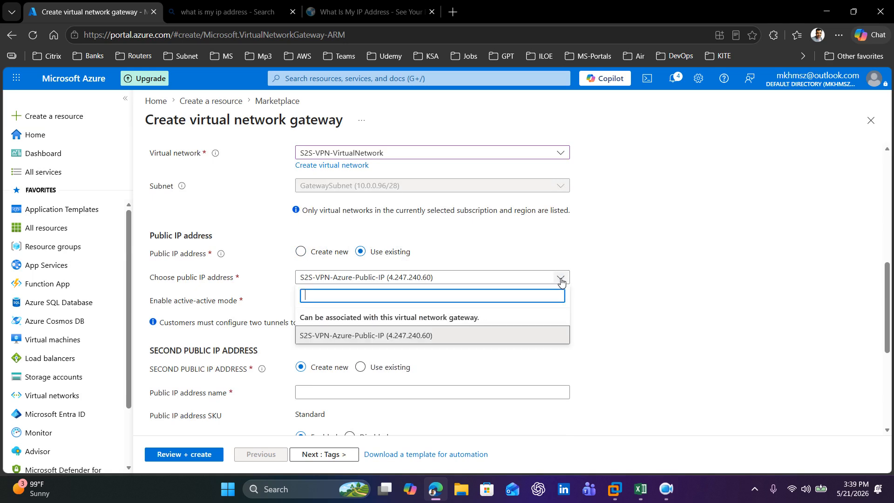
click(432, 343)
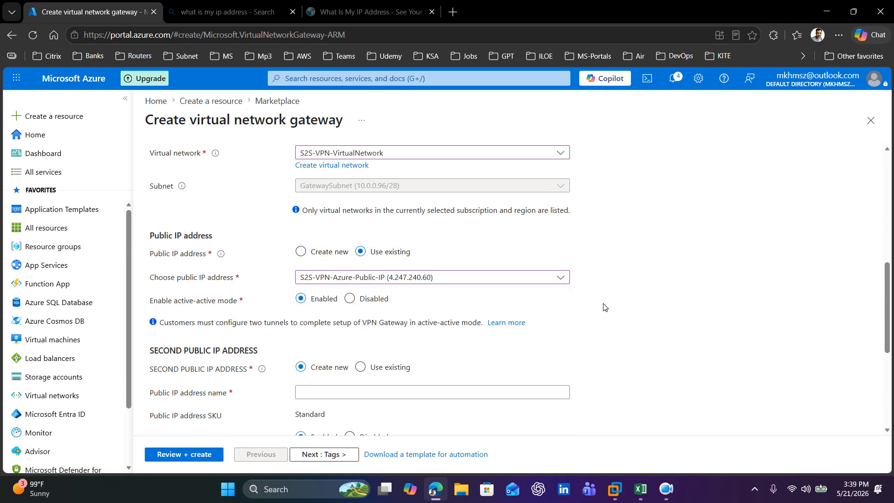
click(666, 491)
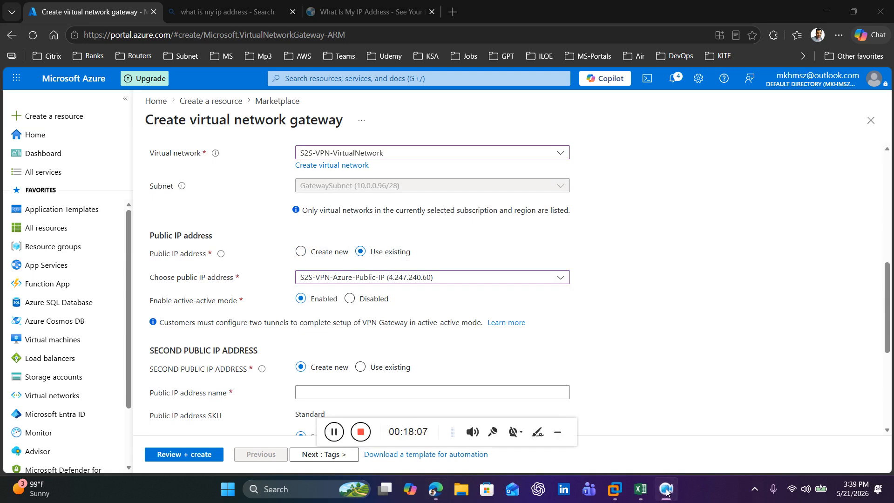
click(666, 491)
Step: Disable active-active mode and BGP for the virtual network gateway
scroll(465, 311, down, 3)
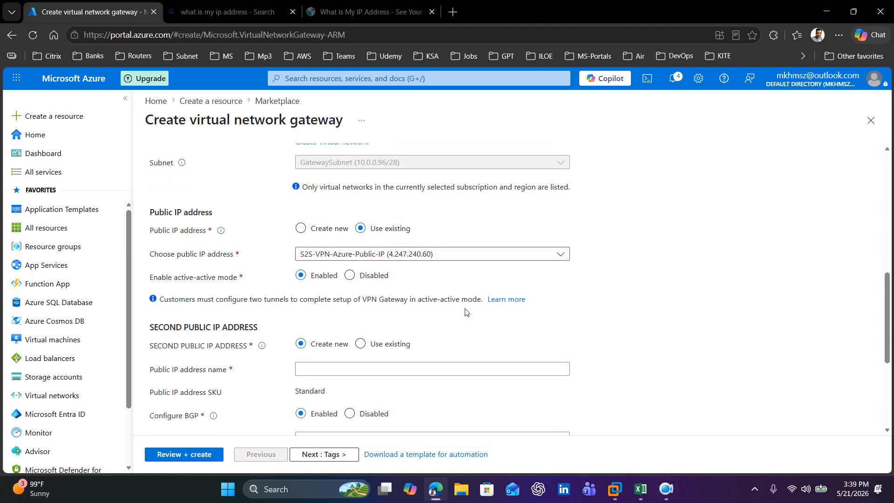
click(351, 182)
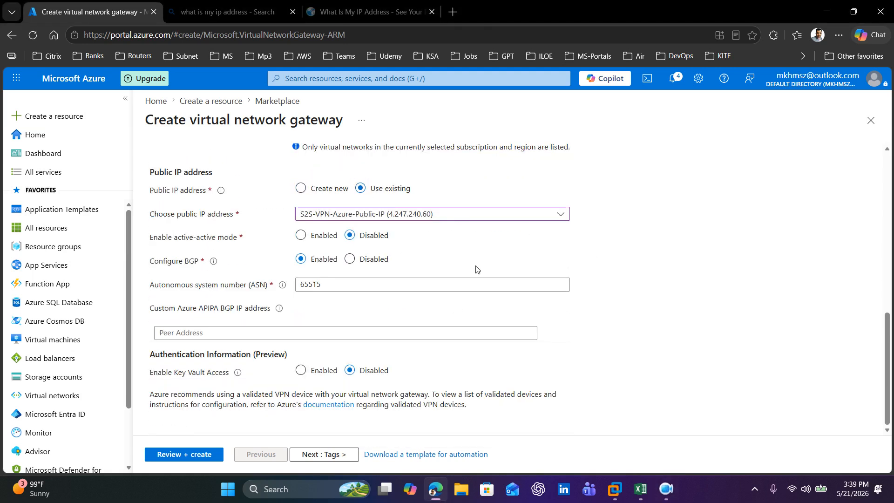
click(350, 259)
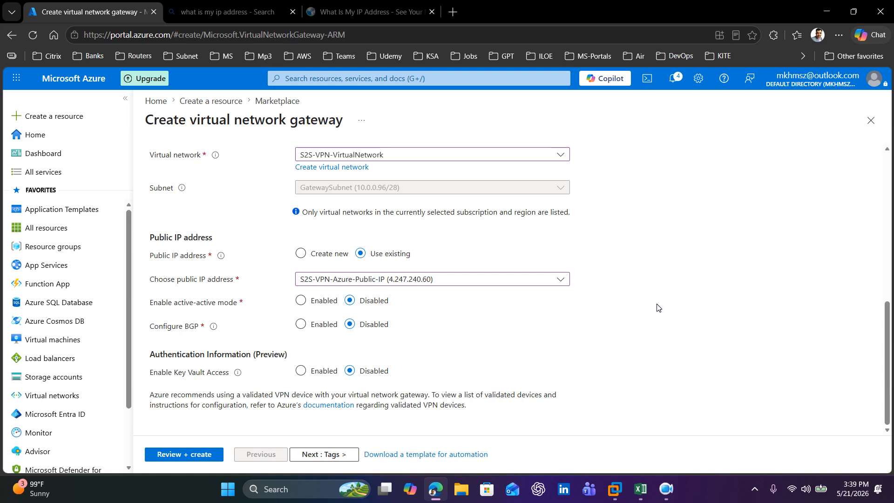
click(666, 488)
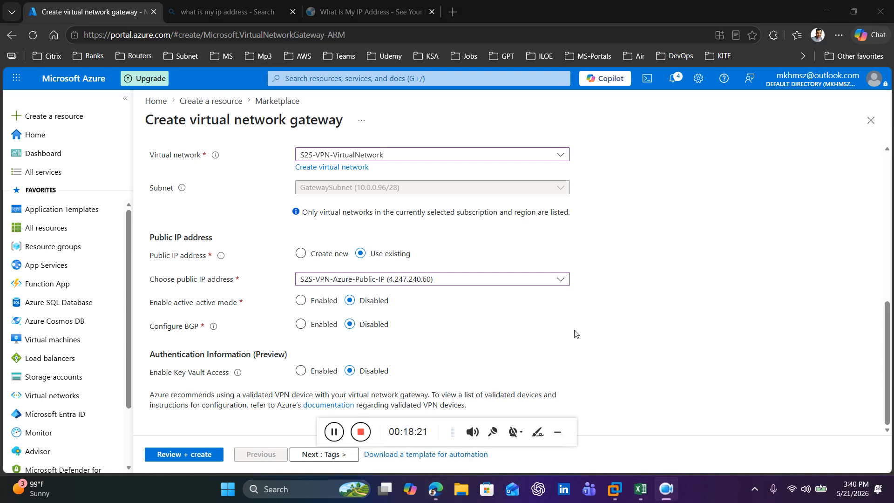
click(558, 433)
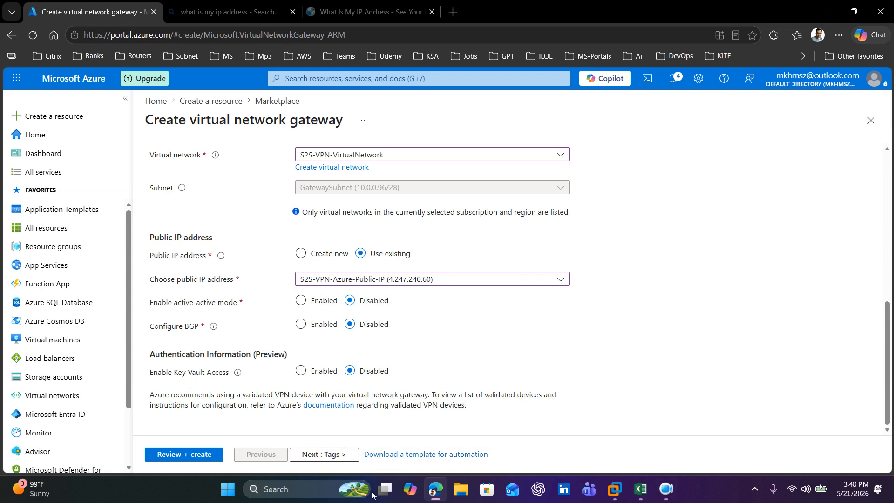
Step: Validate the virtual network gateway configuration and submit it for creation
click(186, 455)
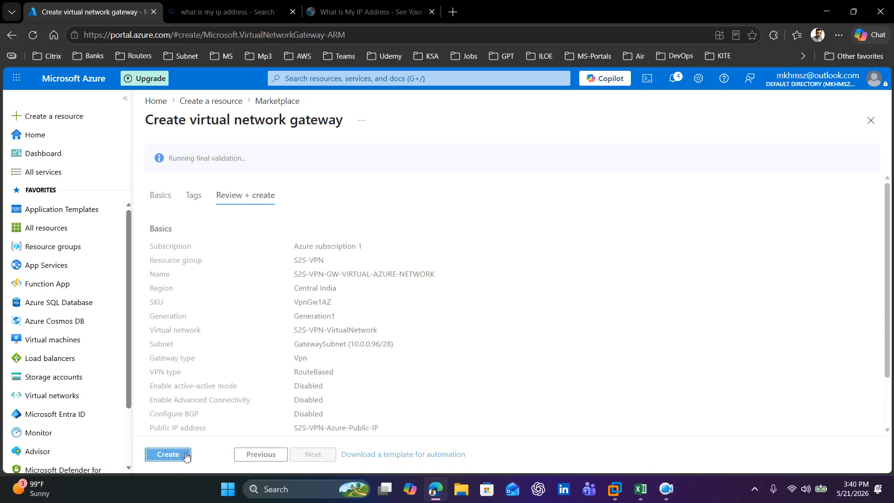
click(172, 456)
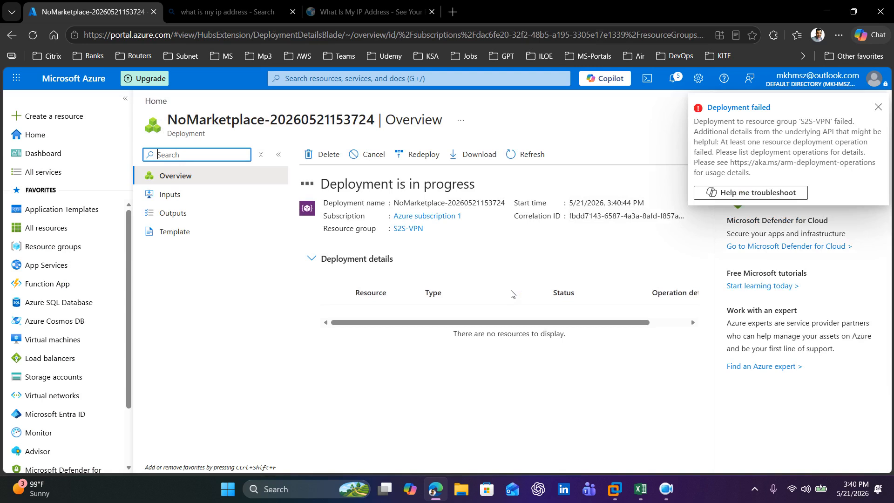
click(669, 496)
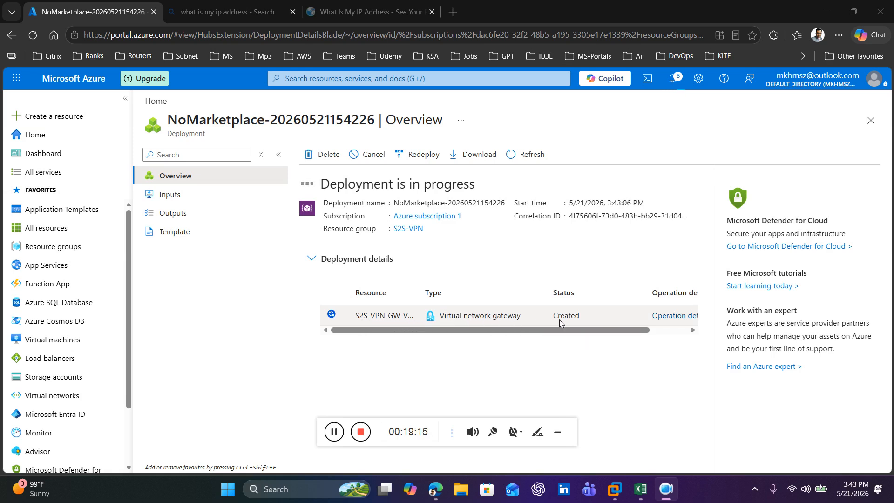
drag(578, 332, 548, 334)
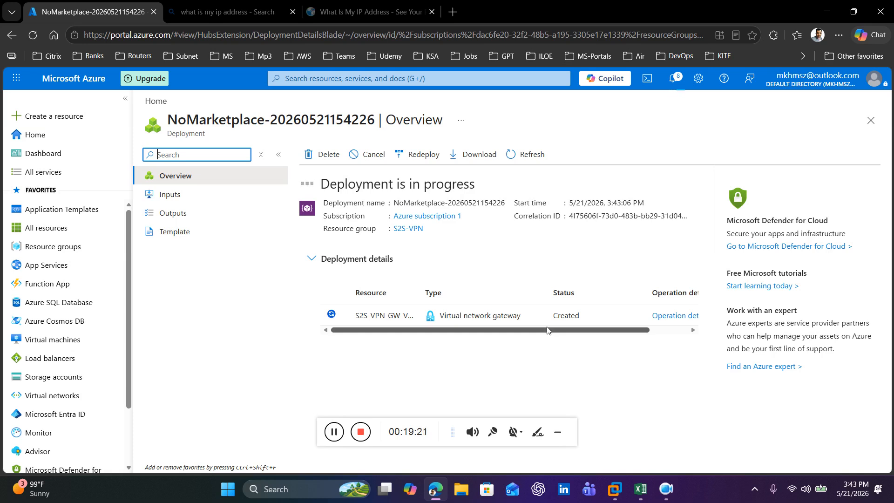
click(334, 432)
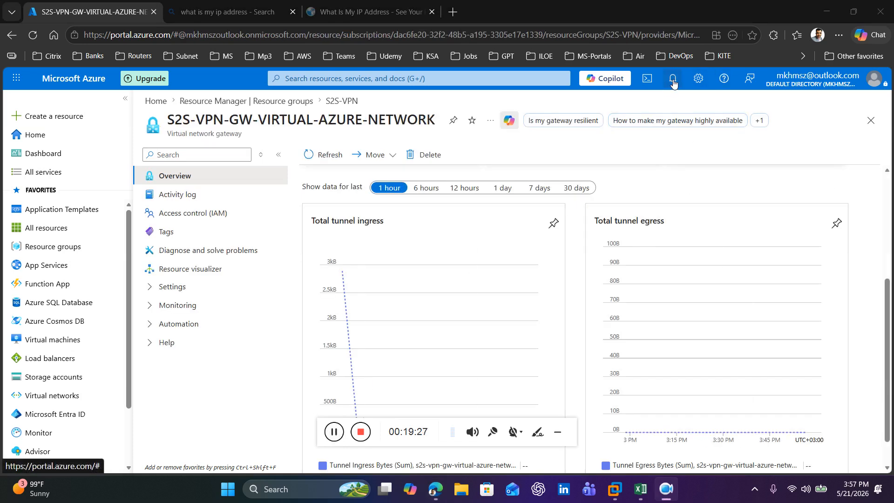
Step: Open the S2S-VPN resource group and view the overview of S2S-VPN-GW-VIRTUAL-AZURE-NETWORK
click(52, 246)
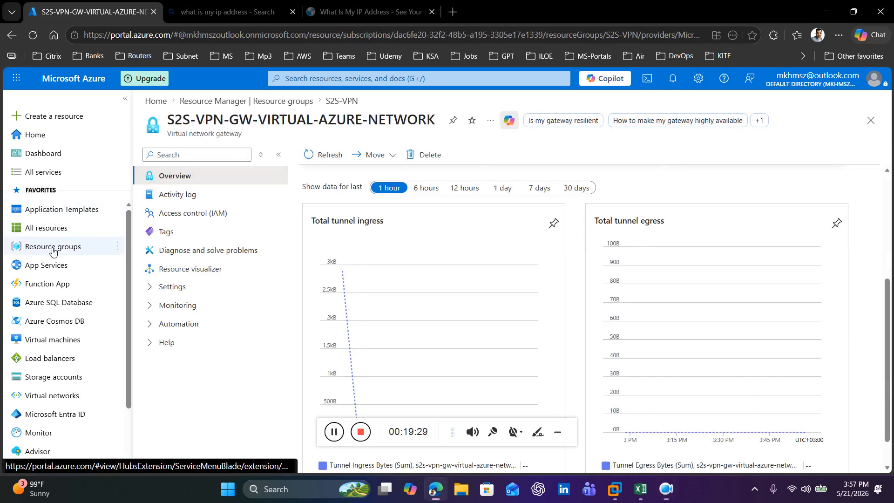
click(557, 432)
click(364, 281)
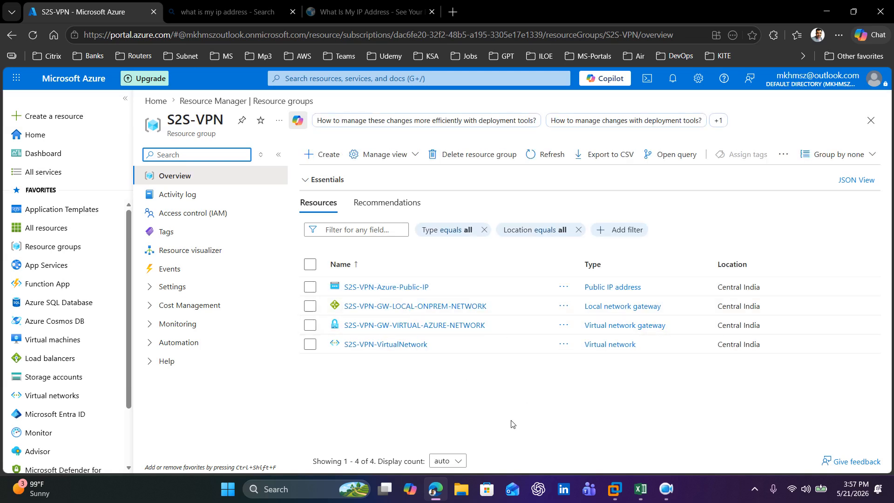
click(414, 325)
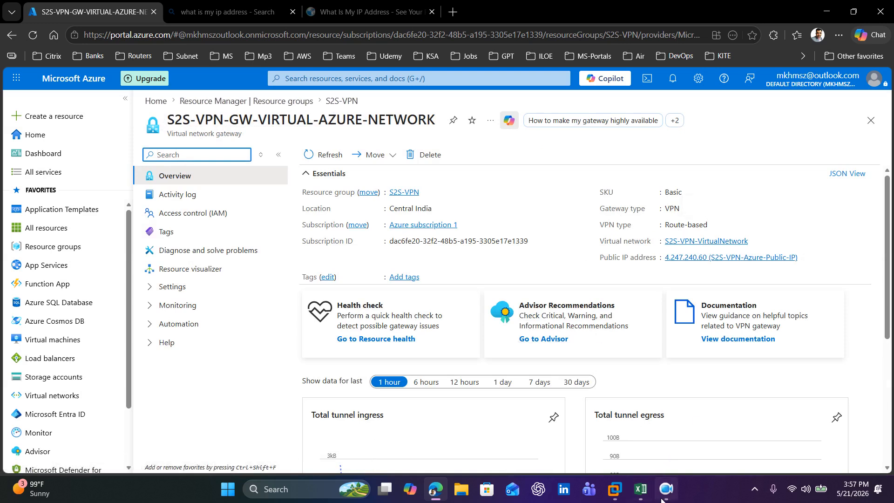
Step: Switch to the S2S-VPN Excel workbook and copy S2S-VPN-Connection from cell C9
mouse_move(665, 499)
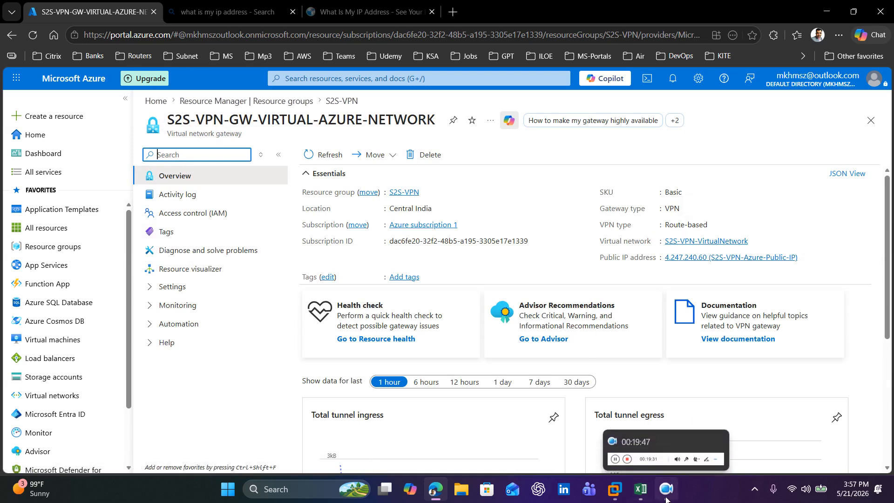
click(641, 497)
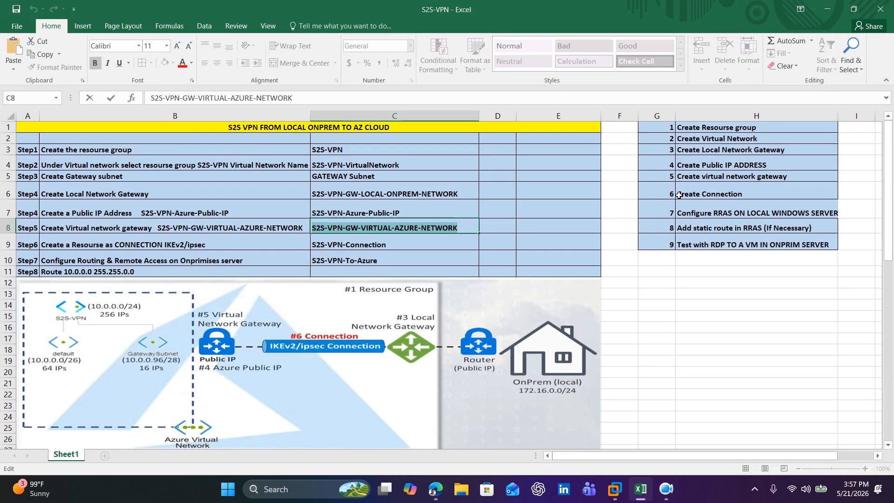
click(438, 248)
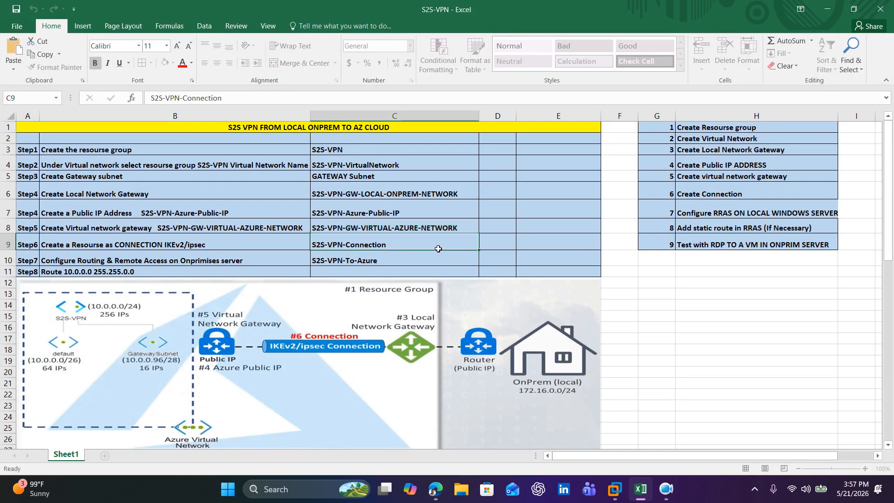
double_click(407, 250)
drag(386, 245, 312, 253)
key(ctrl+c)
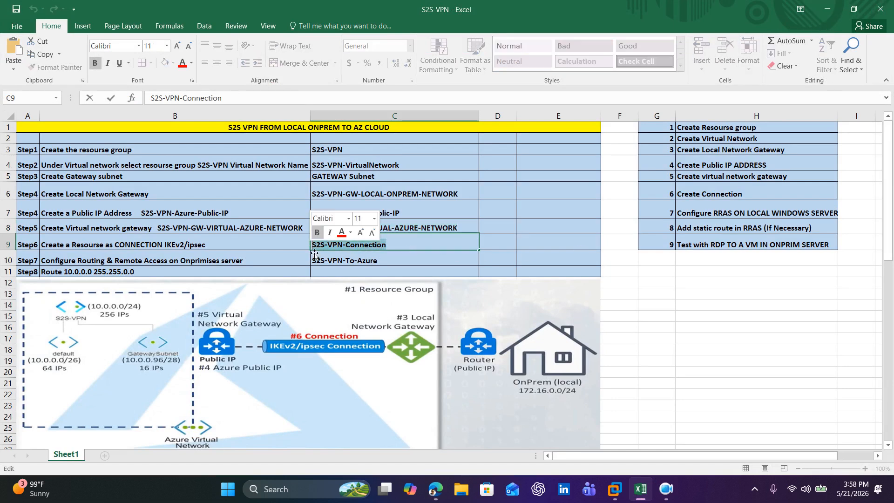
Step: Return to the Azure portal, search the marketplace for connection, and start creating a Microsoft Connection resource
click(826, 9)
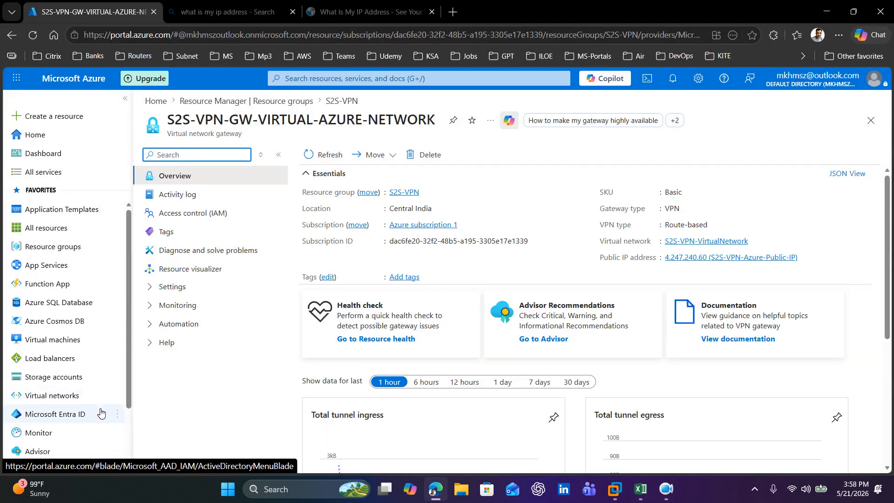
click(54, 116)
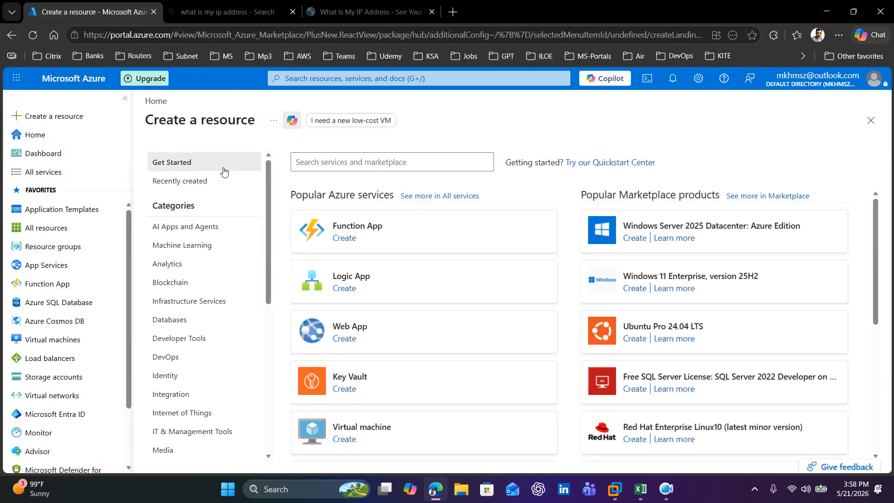
click(350, 168)
text(connection)
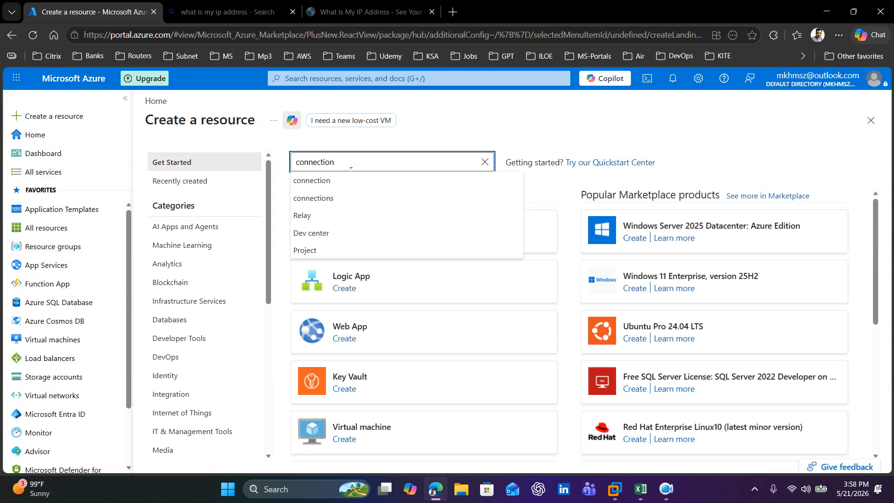
click(331, 181)
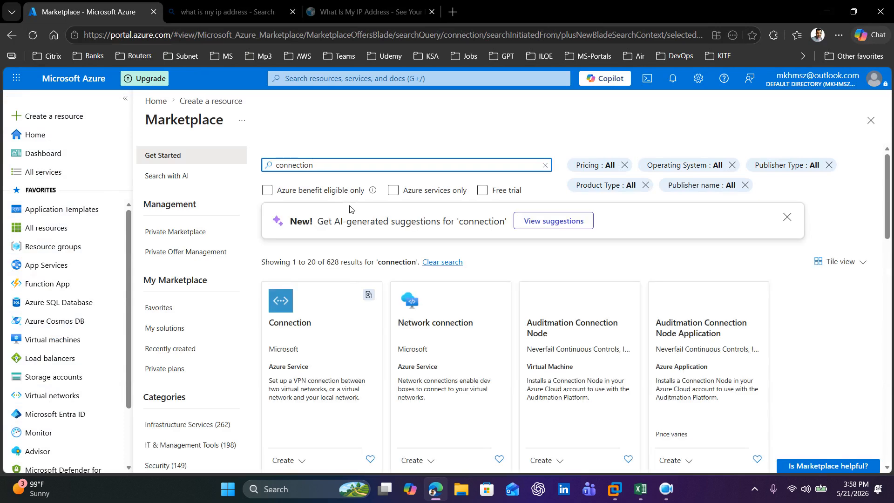
scroll(288, 368, down, 3)
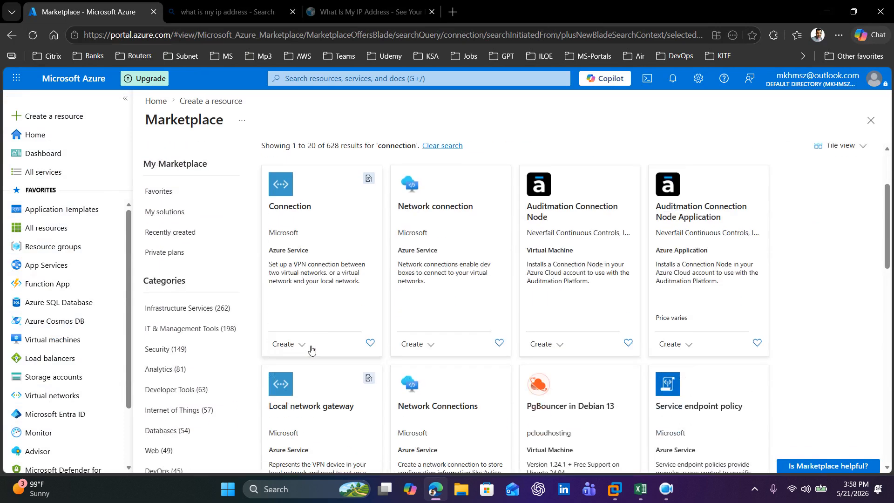
click(296, 351)
click(304, 366)
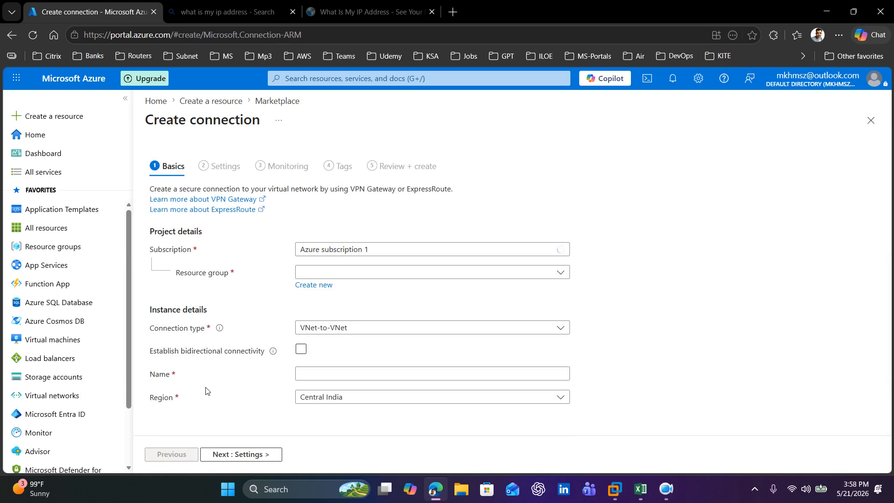
Step: Set the connection basics to resource group S2S-VPN, type Site-to-site (IPsec) and name S2S-VPN-Connection, and continue to the settings
click(437, 273)
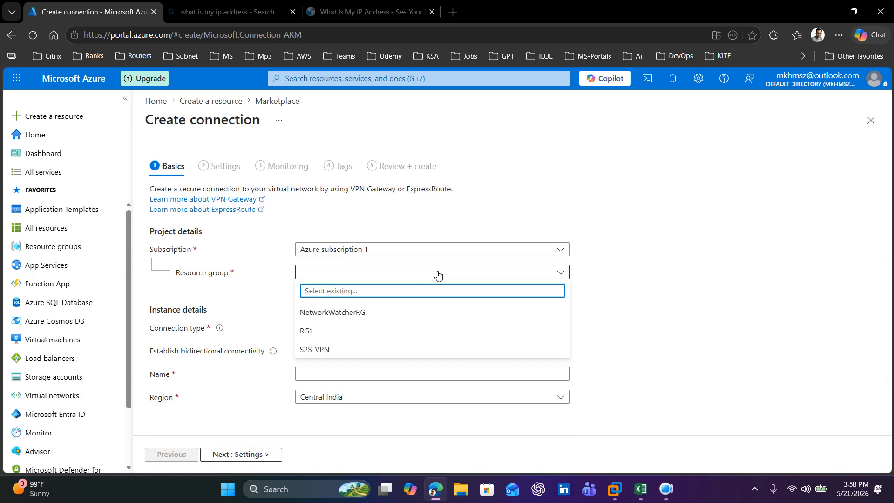
click(331, 354)
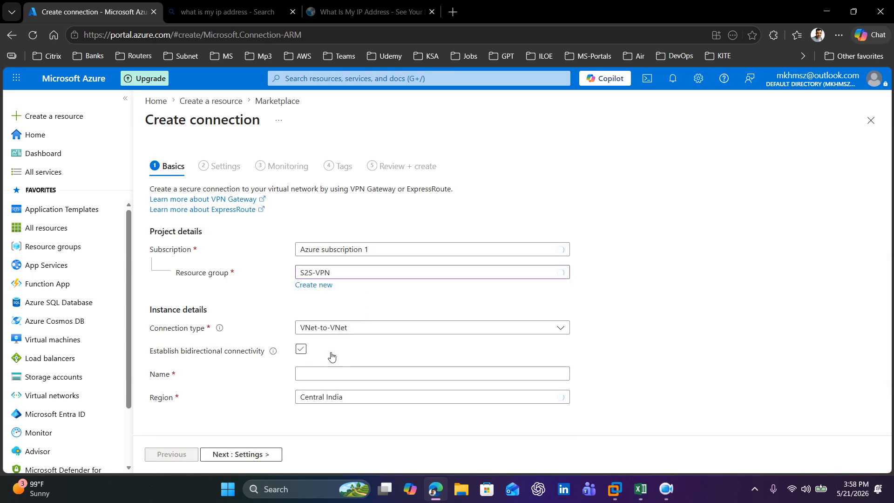
click(408, 333)
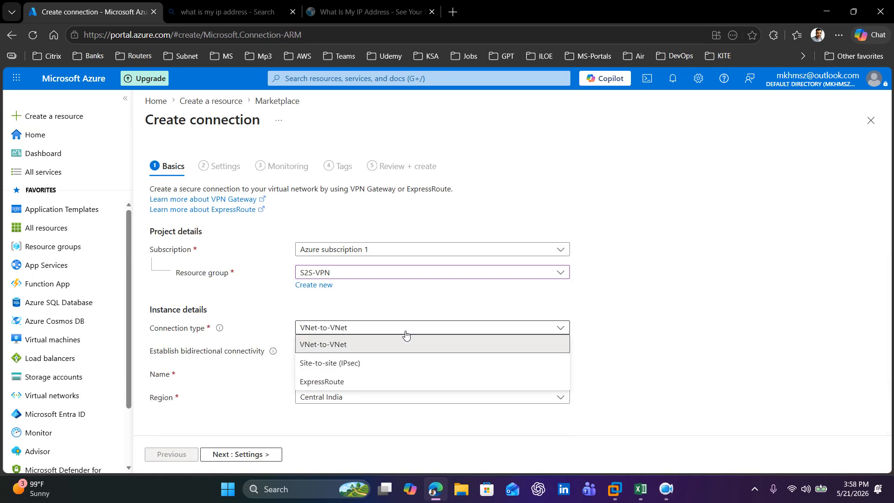
click(360, 367)
click(362, 358)
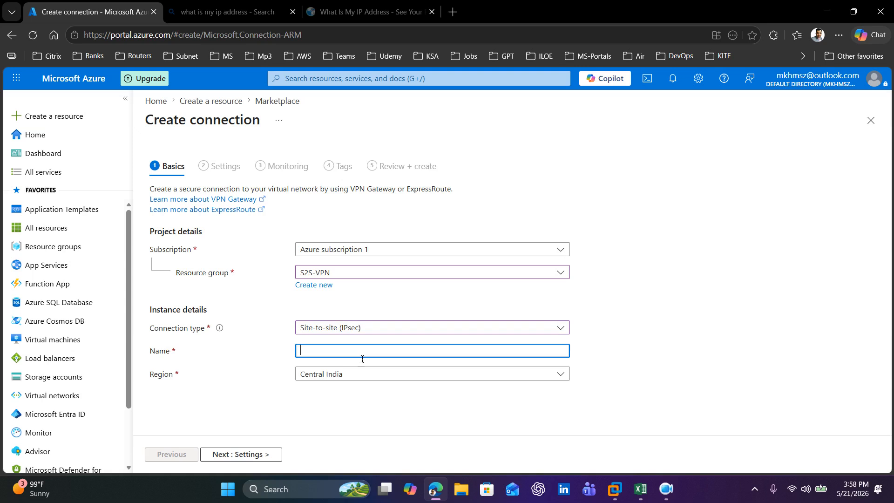
key(ctrl+v)
click(242, 456)
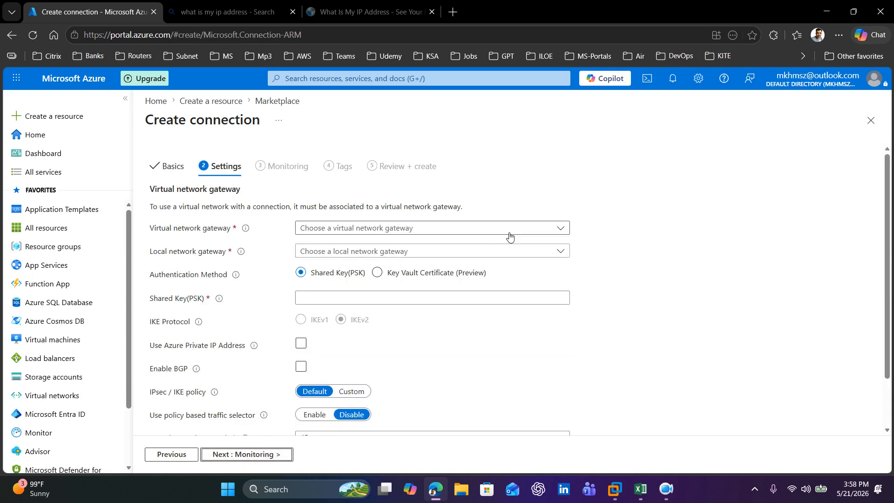
Step: Assign S2S-VPN-GW-VIRTUAL-AZURE-NETWORK as the virtual network gateway and S2S-VPN-GW-LOCAL-ONPREM-NETWORK as the local network gateway
click(480, 230)
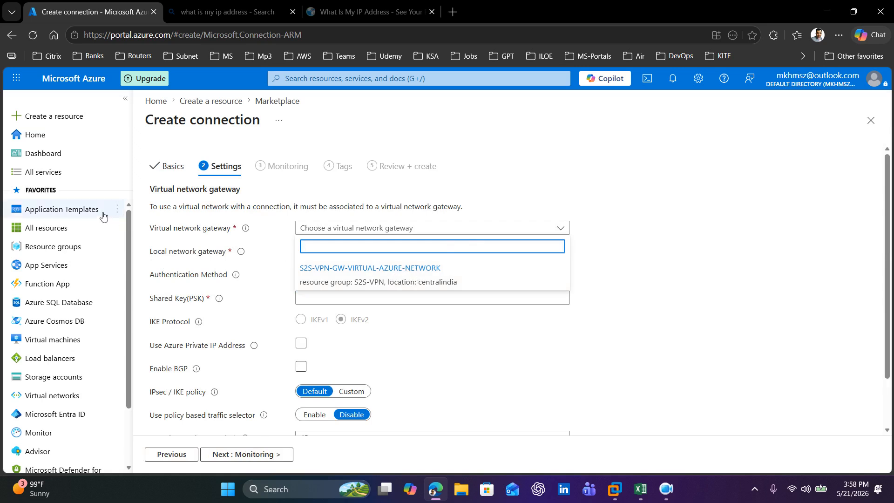
click(369, 274)
click(410, 254)
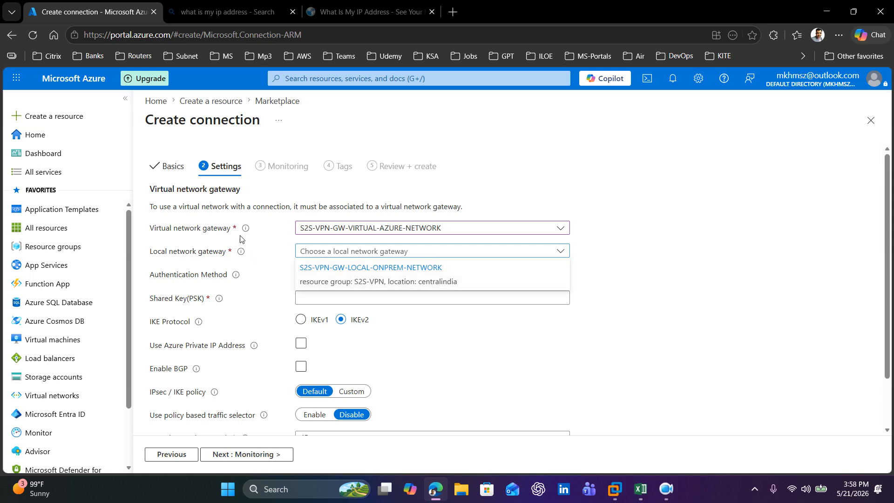
click(369, 274)
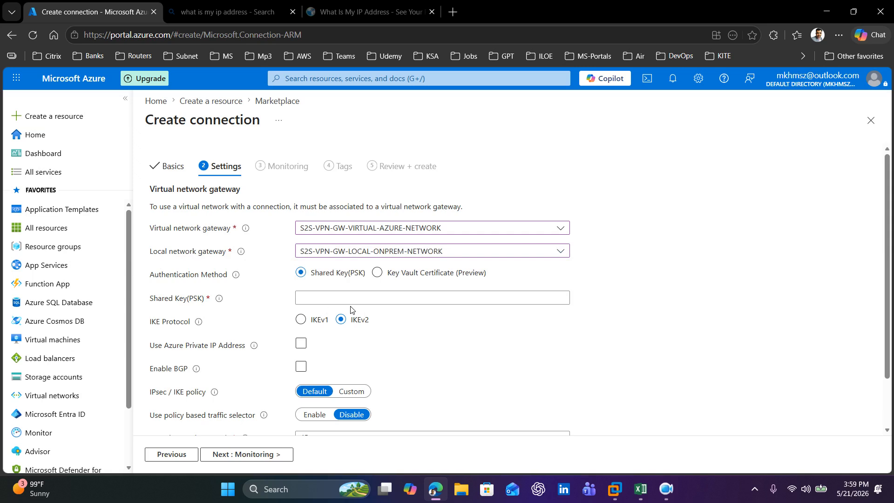
click(329, 302)
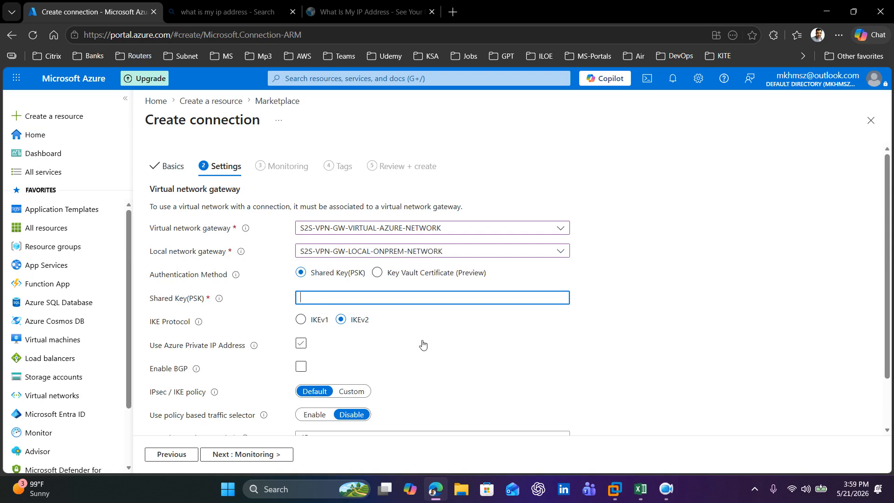
click(671, 499)
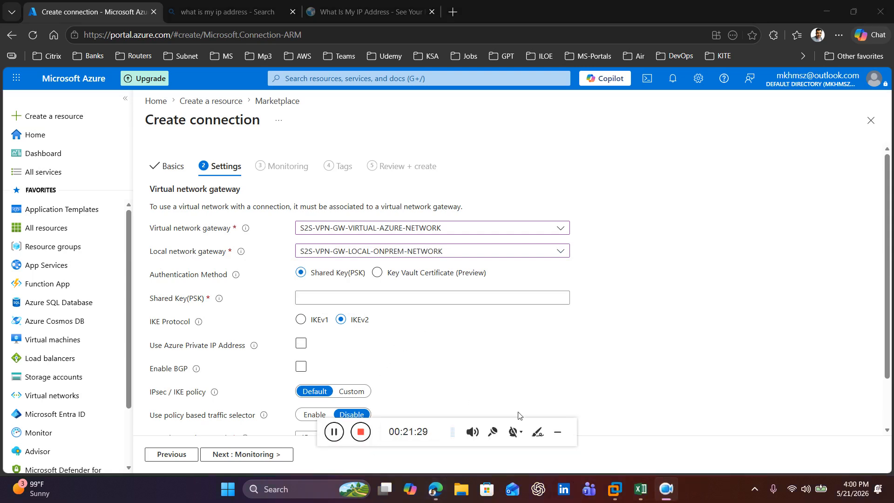
click(557, 433)
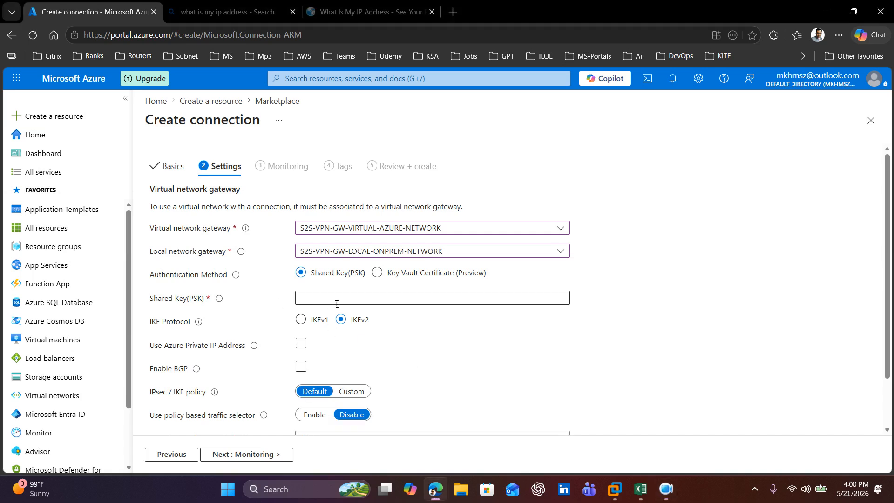
Step: Enter the shared key (PSK) for the site-to-site connection
click(384, 304)
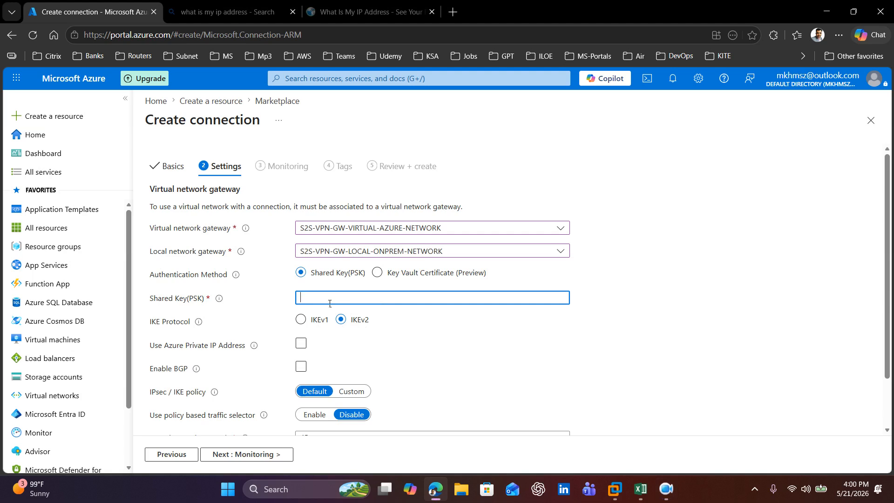
text(1234567890)
scroll(464, 323, down, 2)
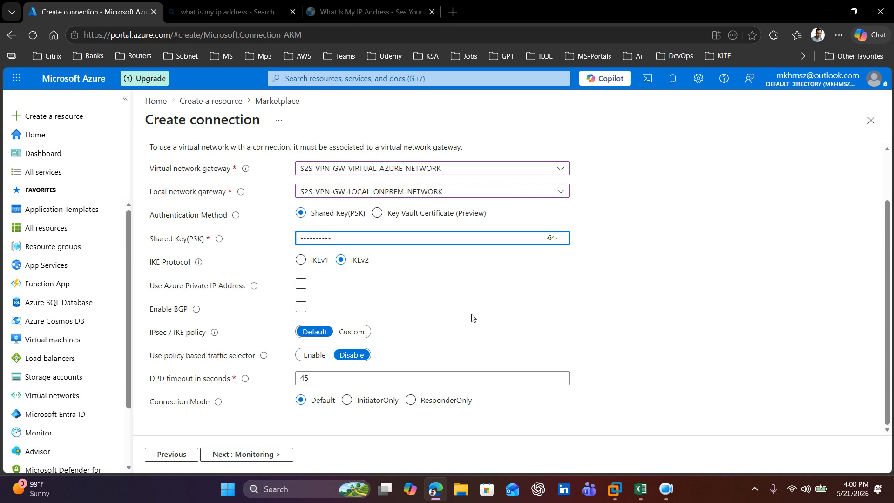
click(539, 312)
click(539, 312)
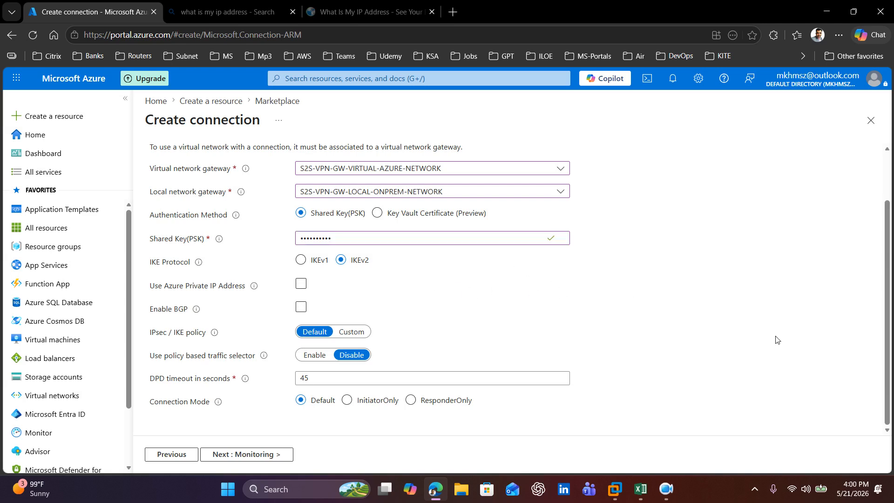
Step: Leave the connection's monitoring and tags at their defaults, validate the configuration and submit it for creation
click(250, 459)
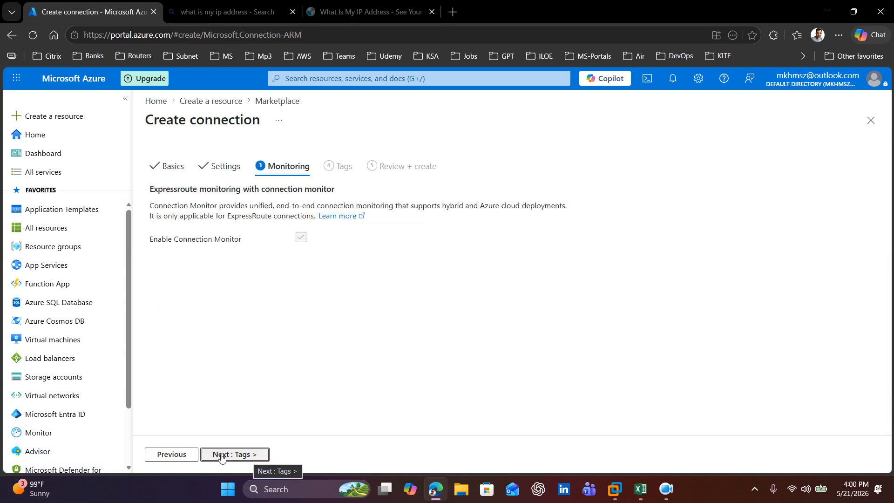
click(242, 459)
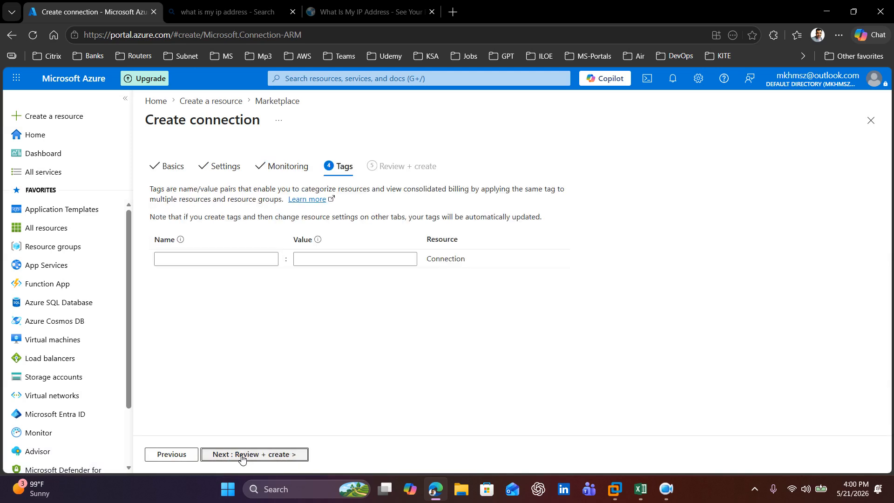
click(240, 459)
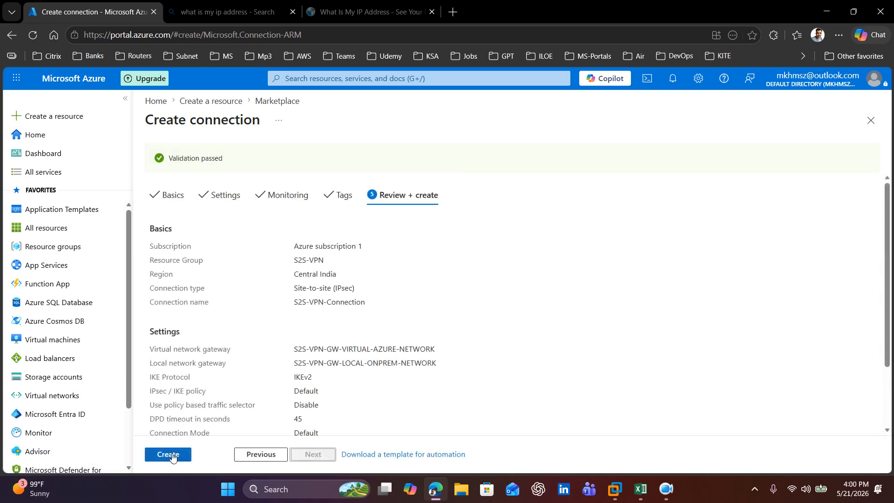
click(169, 454)
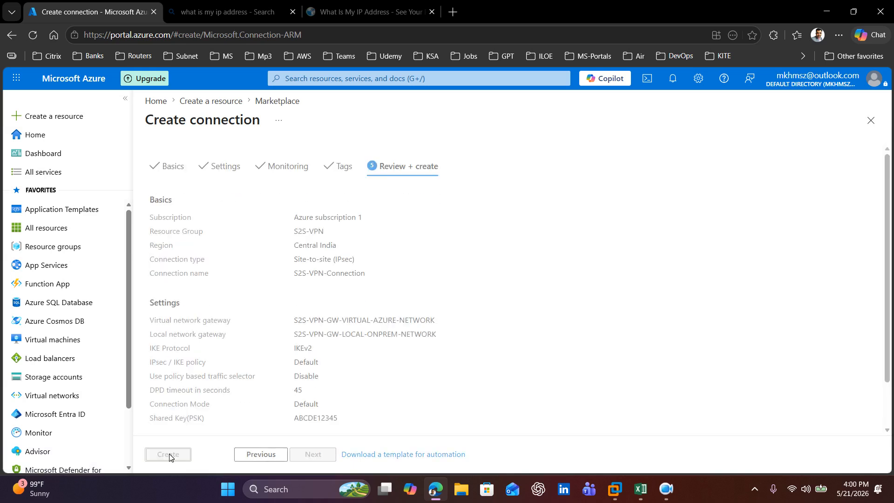
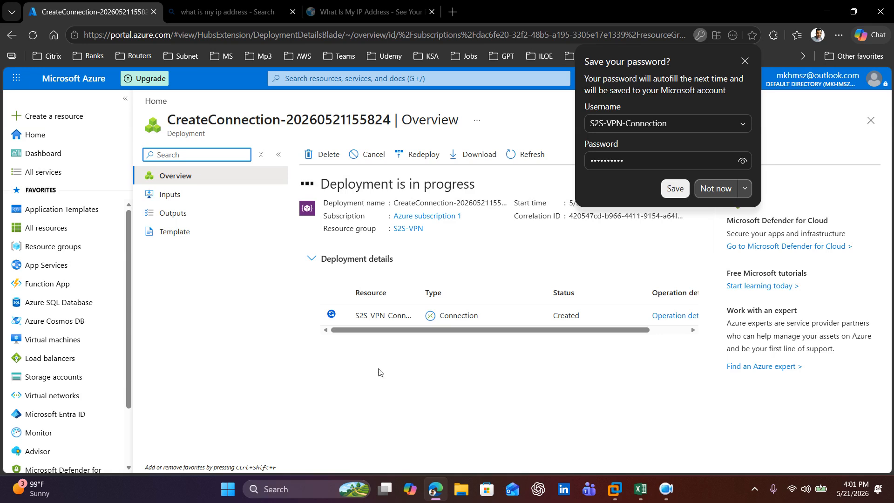
Step: Decline the browser's offer to save the password
click(715, 189)
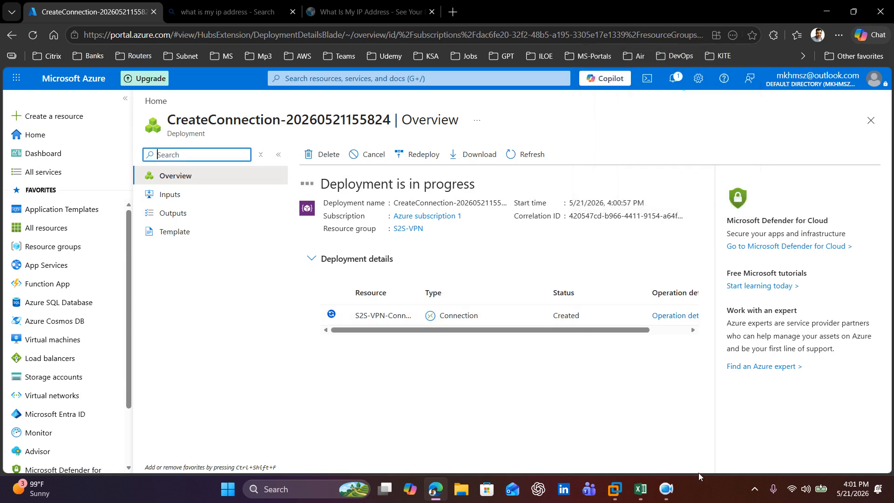
click(669, 497)
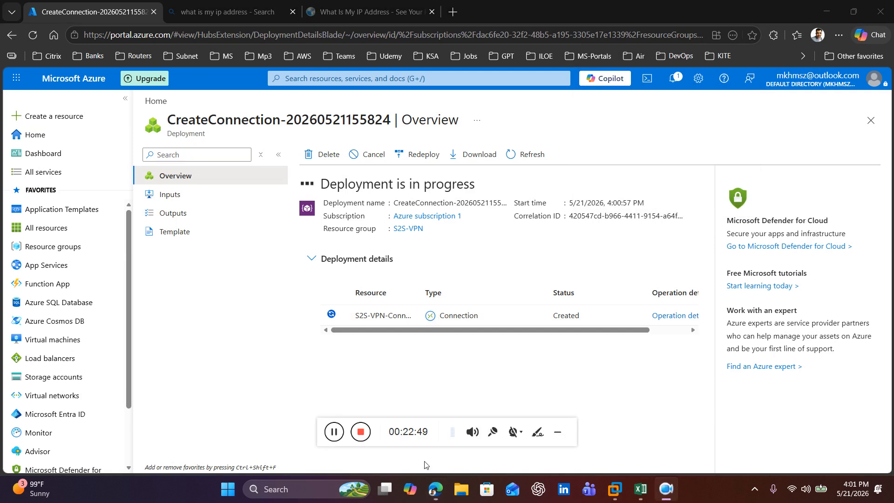
click(335, 432)
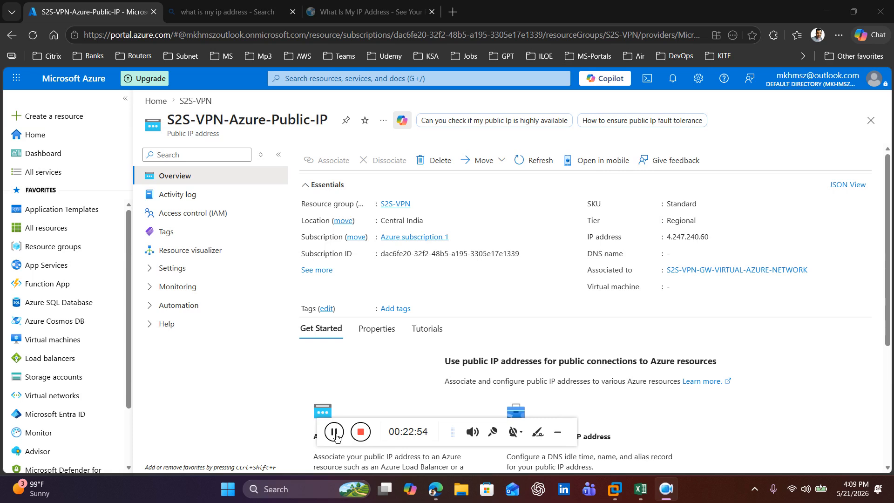
Step: Switch to the LABDC01 virtual machine in VMware Workstation and open the properties of the S2S-VPN-To-Azure network interface
key(super+d)
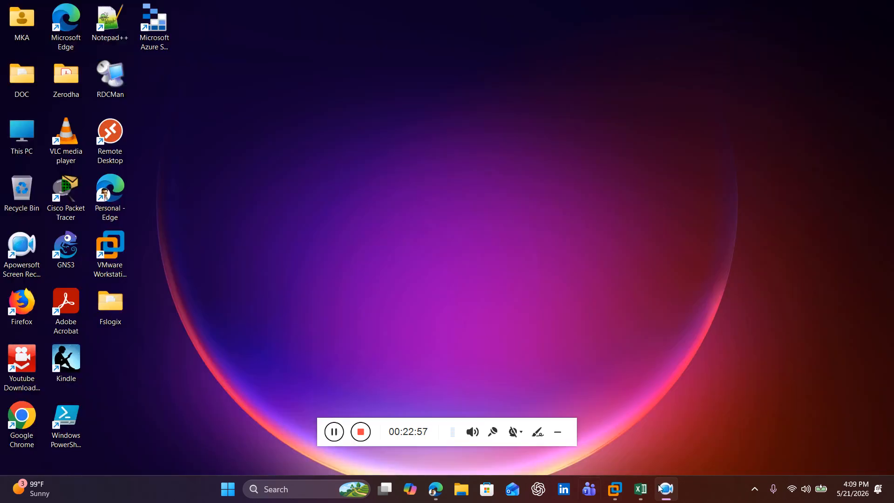
mouse_move(666, 496)
click(615, 489)
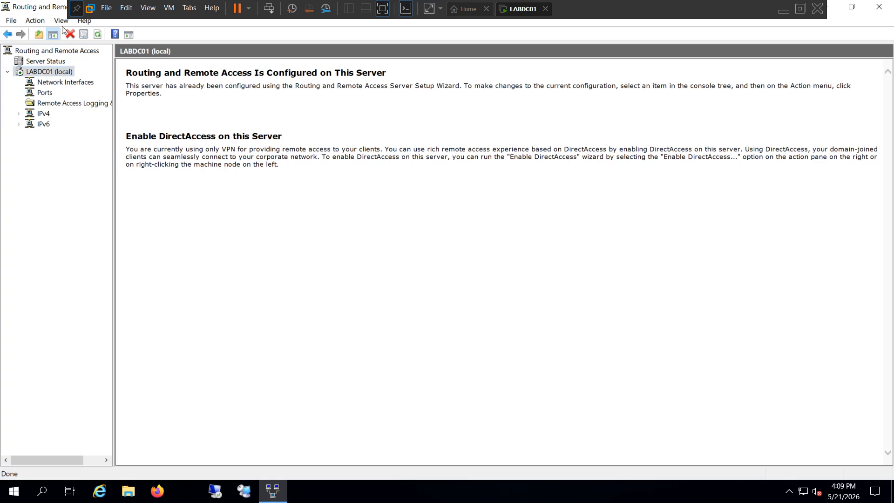
click(56, 83)
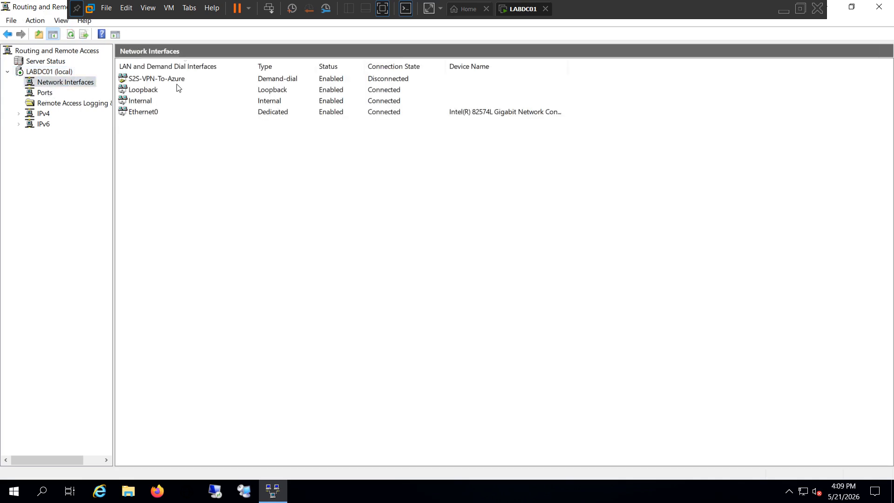
click(170, 81)
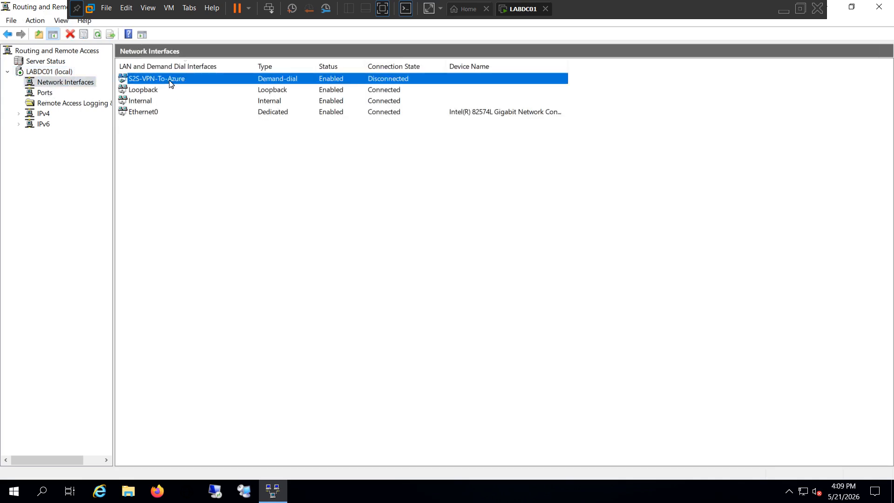
right_click(170, 82)
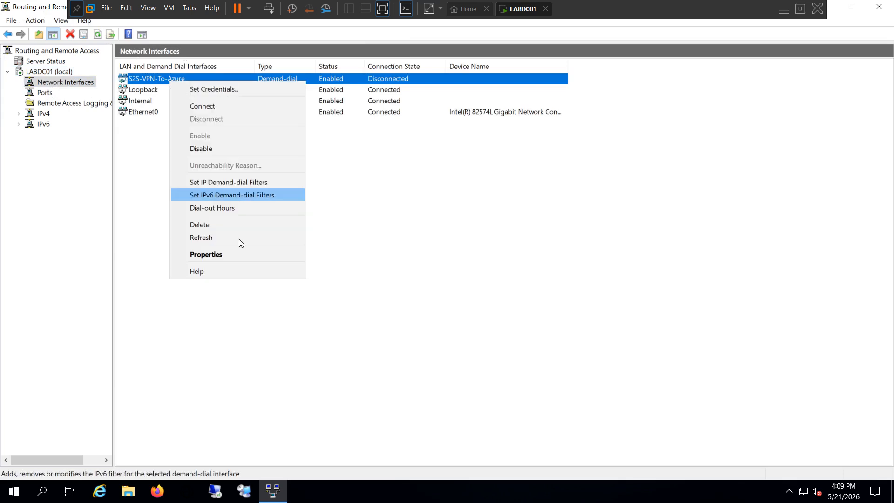
click(235, 254)
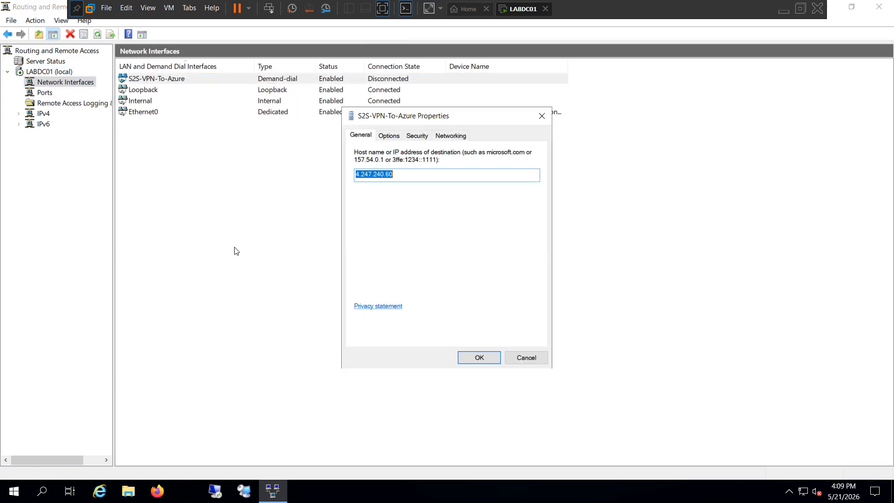
Step: Adjust the number of redial attempts in the dialing policy of the S2S-VPN-To-Azure interface
click(390, 136)
click(526, 218)
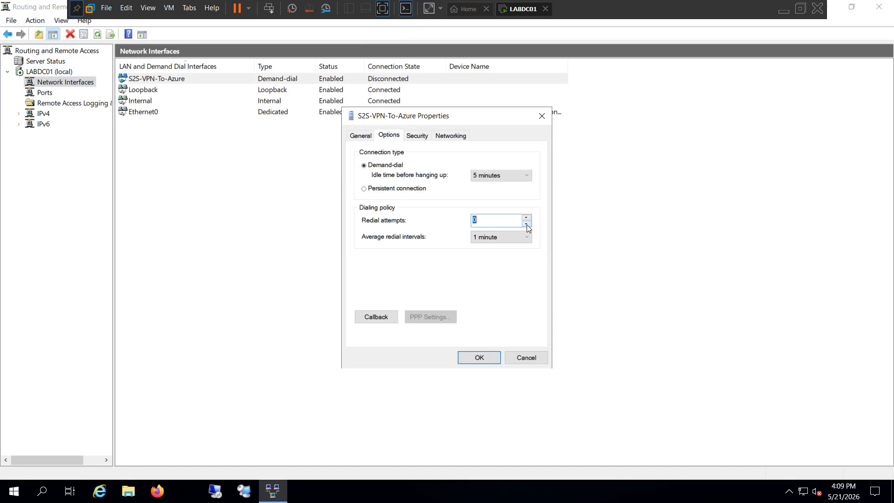
click(527, 219)
click(484, 221)
Step: Set the interface's authentication to use a preshared key, enter the key matching the Azure connection, and save the properties
click(417, 136)
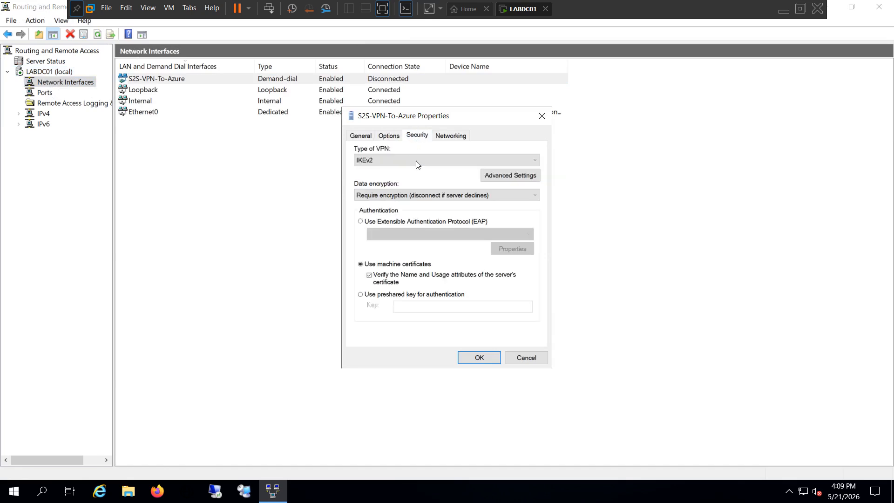
click(360, 294)
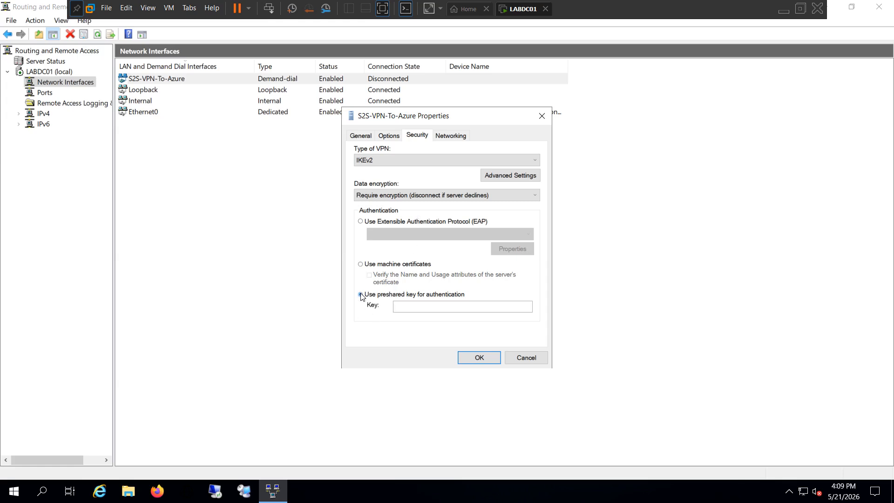
click(416, 307)
text(A)
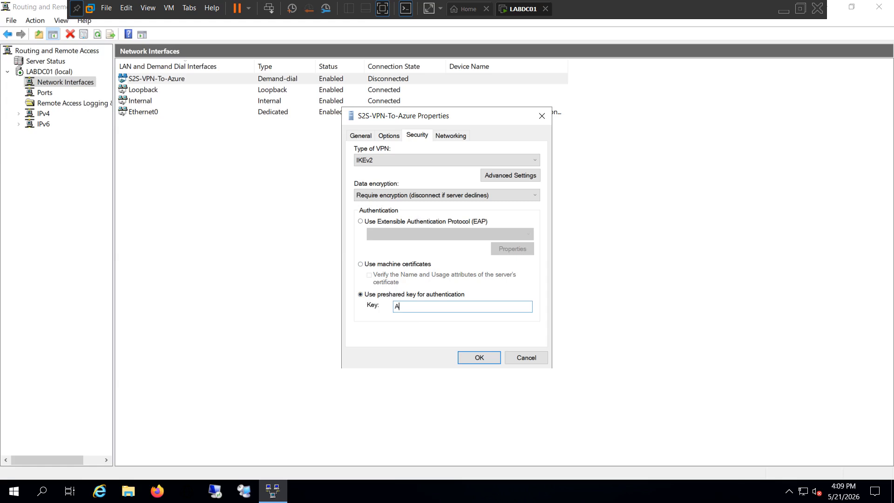
text(BCDE12345)
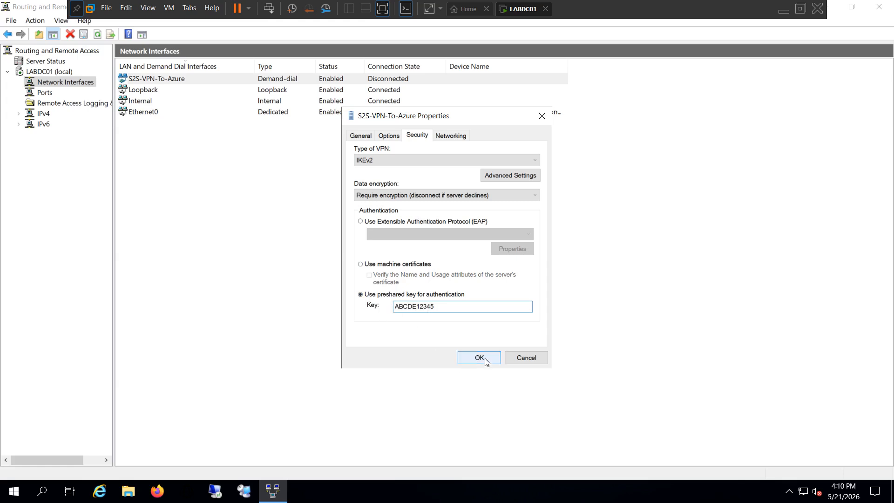
click(455, 137)
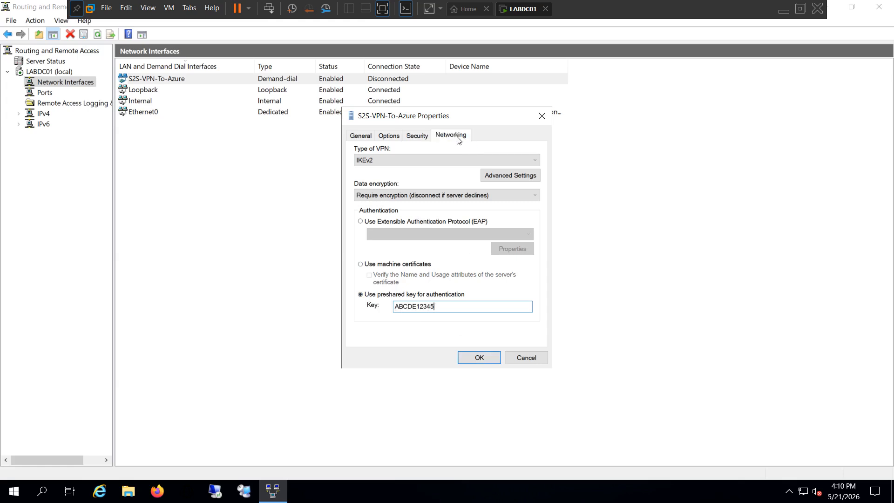
click(418, 136)
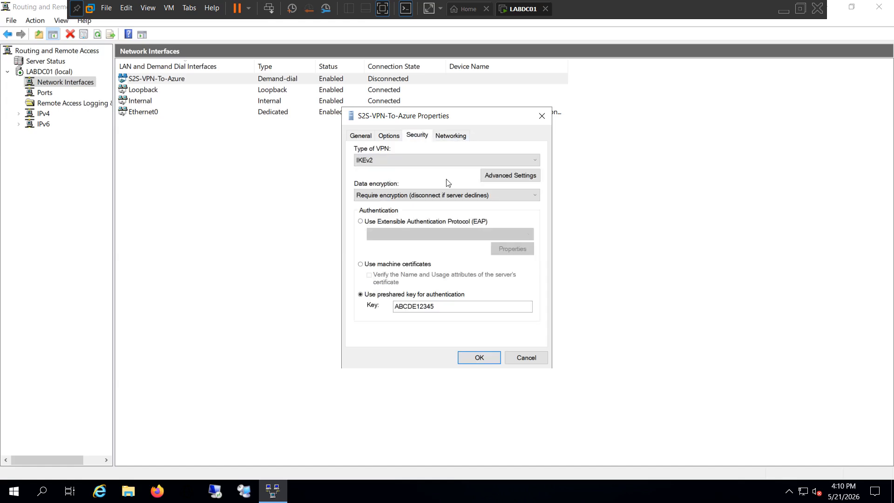
click(479, 358)
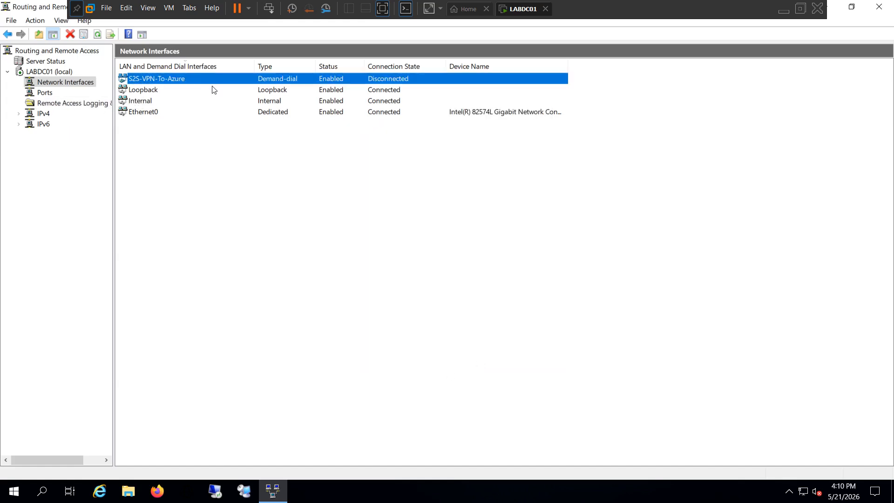
Step: Connect the S2S-VPN-To-Azure demand-dial interface, dismissing the warning and repeating the attempt once
right_click(237, 81)
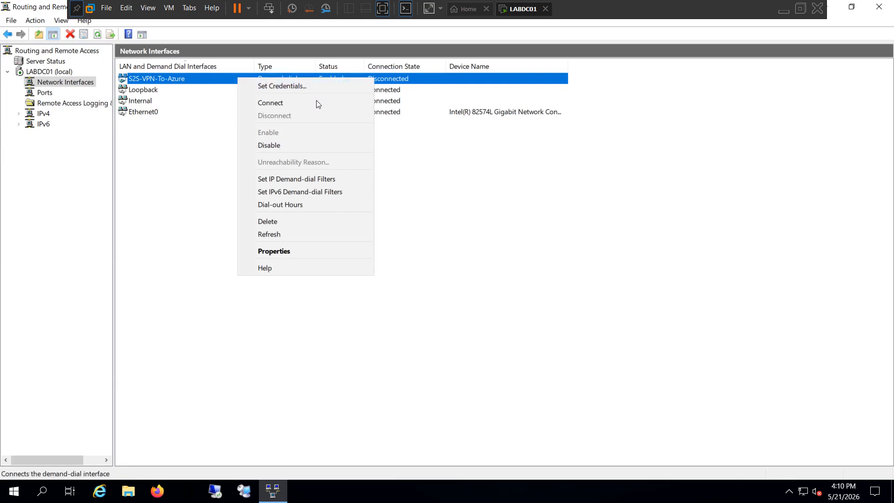
click(287, 102)
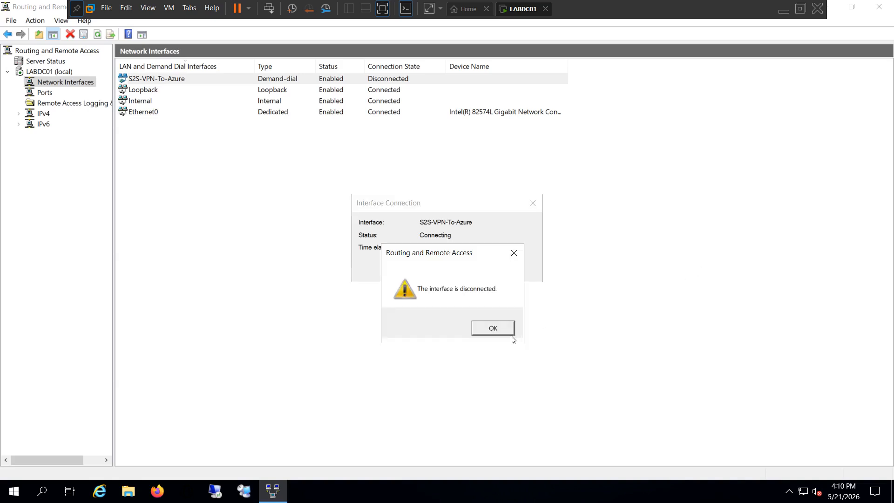
click(496, 332)
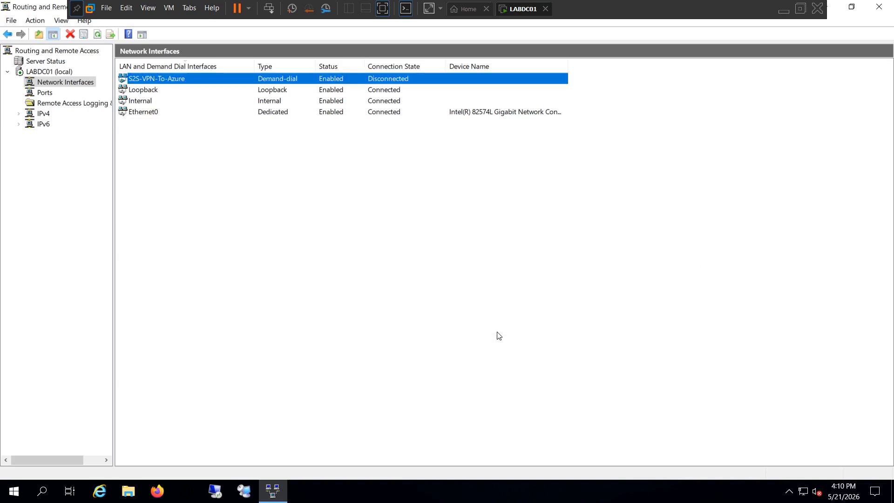
right_click(270, 80)
click(309, 106)
Step: Add an IPv4 static route through S2S-VPN-To-Azure with destination 10.0.0.0 and network mask 255.255.0.0
click(19, 114)
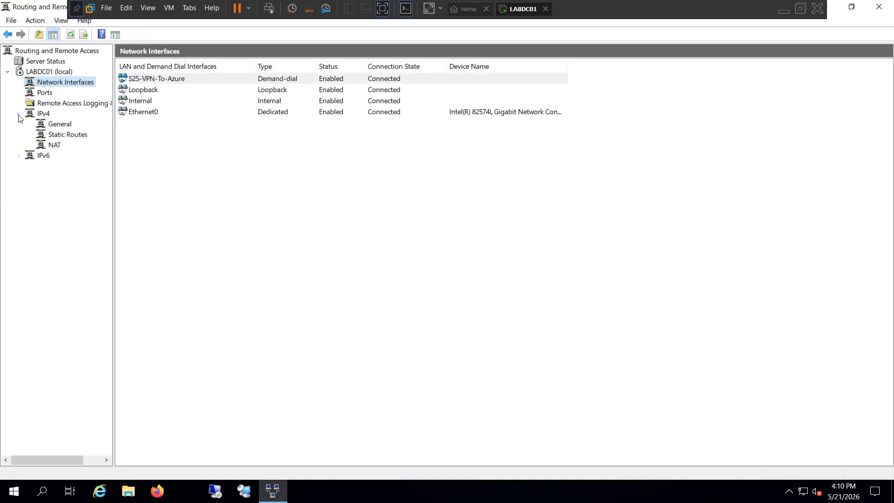
click(73, 136)
right_click(77, 137)
click(122, 142)
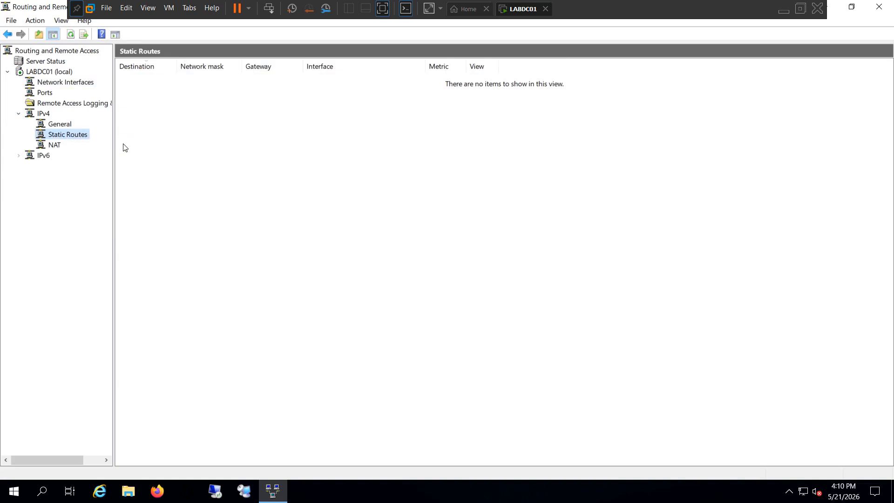
click(545, 178)
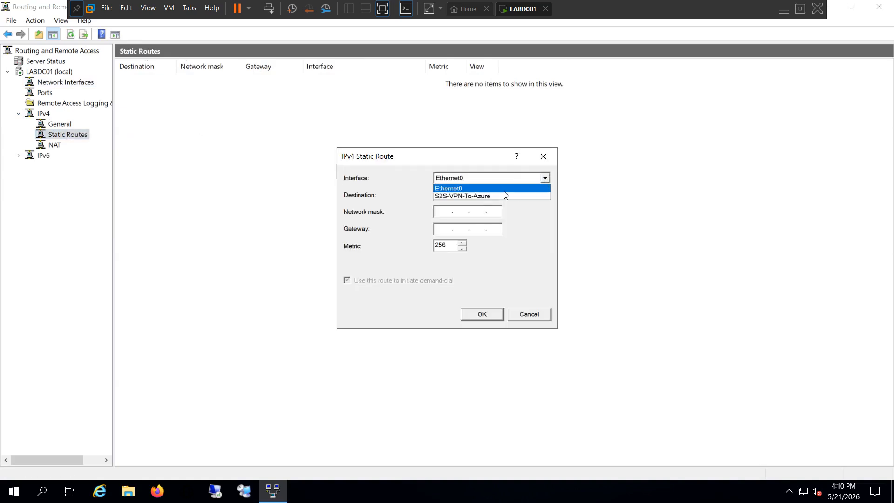
click(488, 195)
key(Tab)
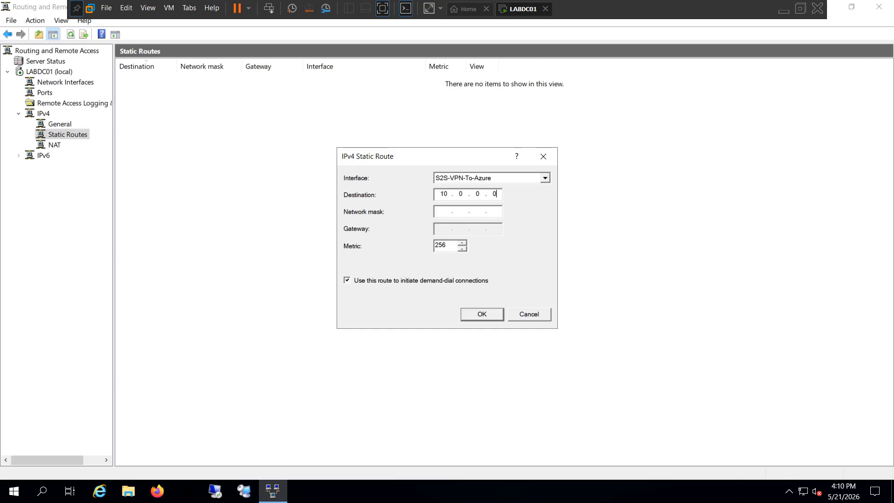
text(255.255.0.0)
click(476, 317)
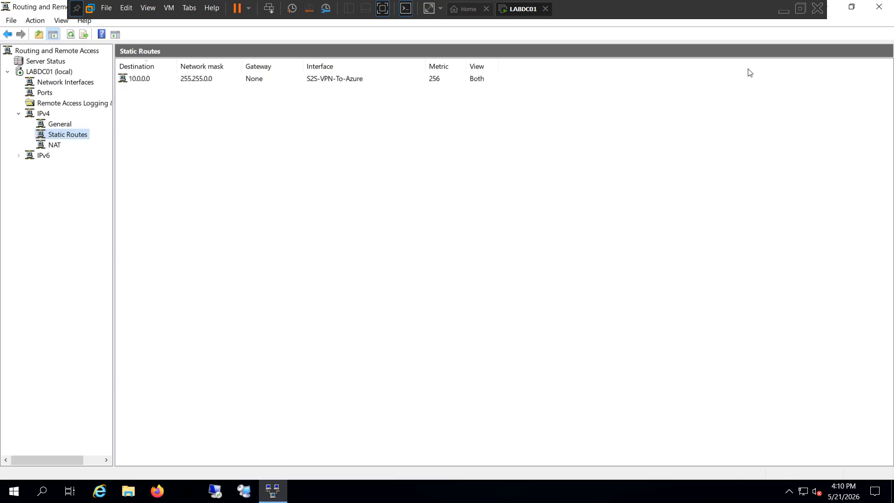
Step: Switch back to the Azure portal in Edge and open S2S-VPN-Connection from the S2S-VPN resource group
click(783, 9)
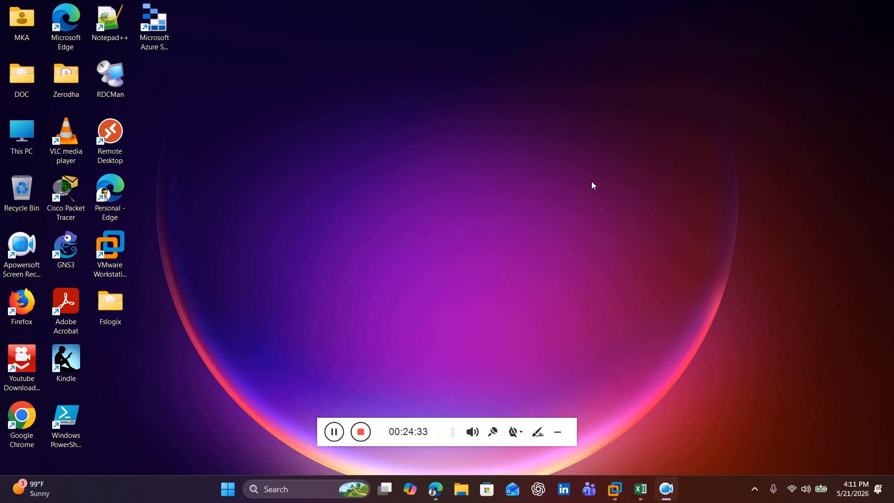
click(435, 489)
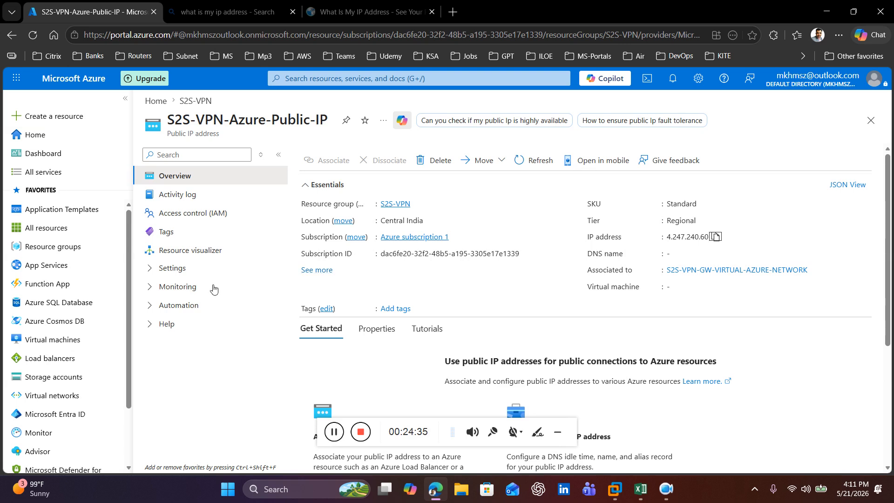
click(53, 247)
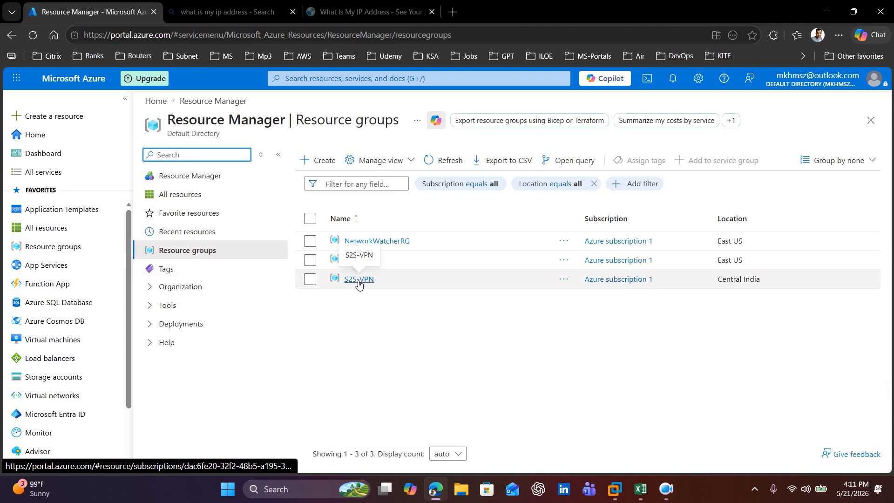
click(357, 280)
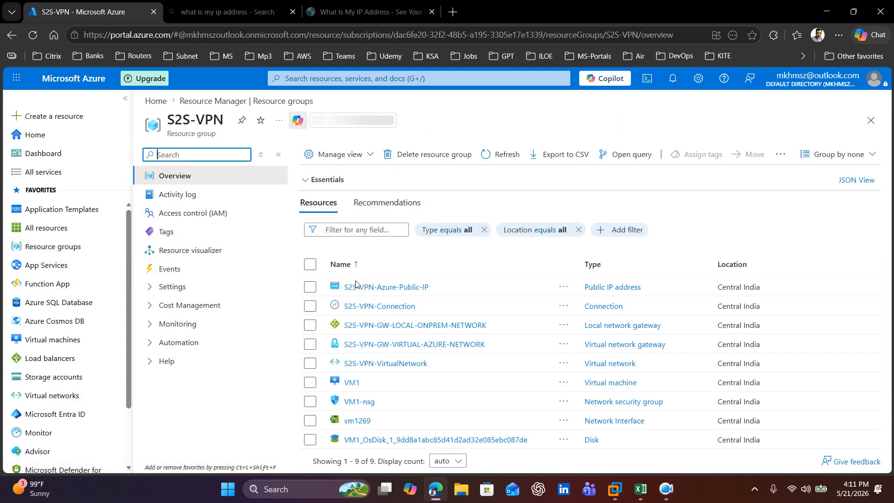
click(399, 307)
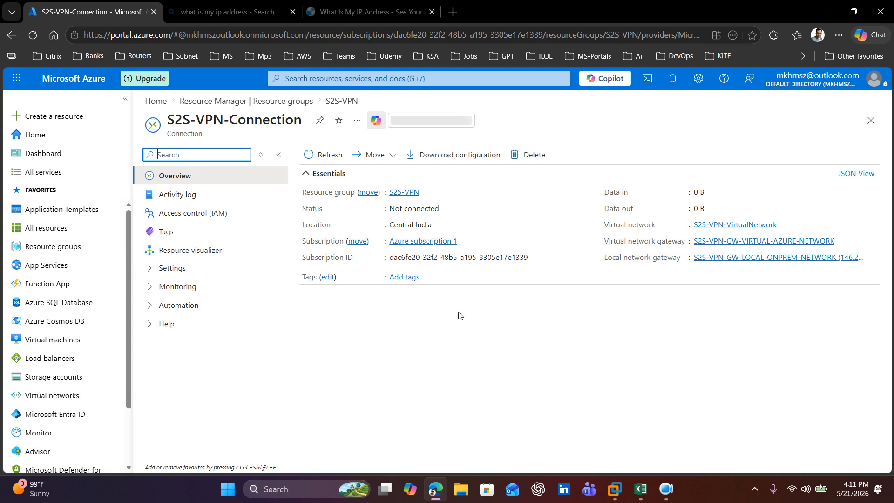
Step: Refresh the S2S-VPN-Connection overview and check the connection's status
click(323, 157)
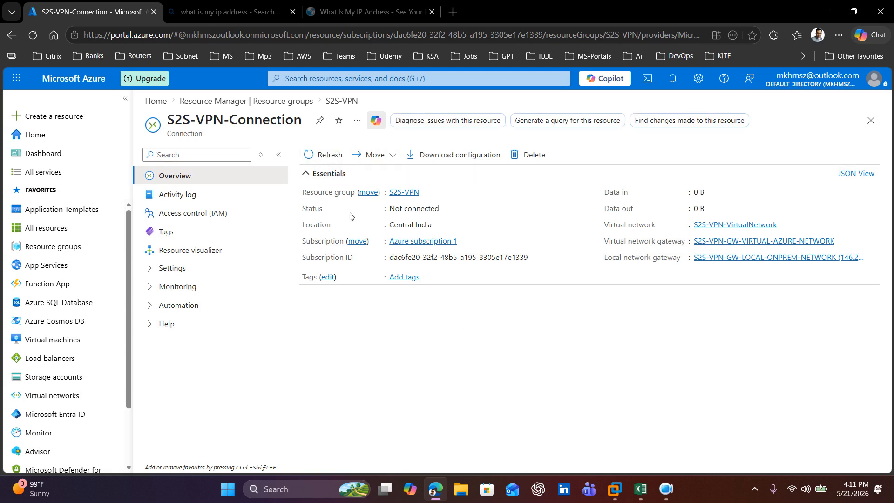
drag(301, 211, 449, 208)
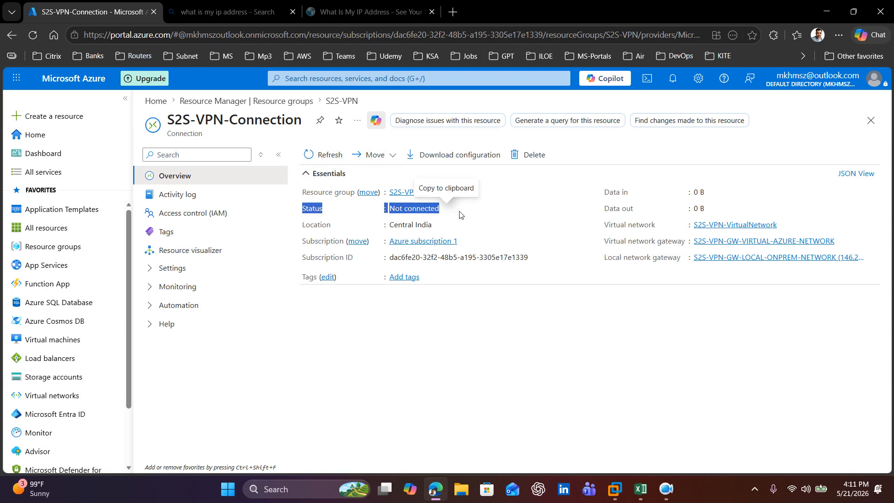
click(417, 211)
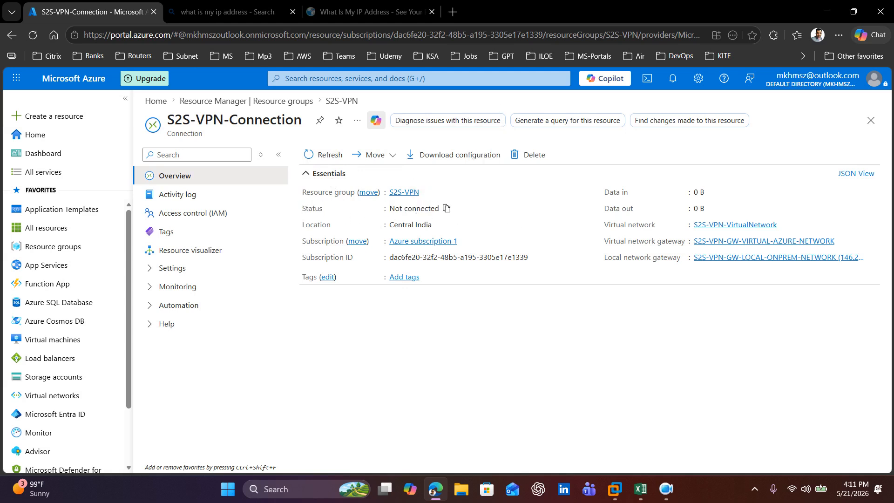
click(315, 153)
mouse_move(663, 497)
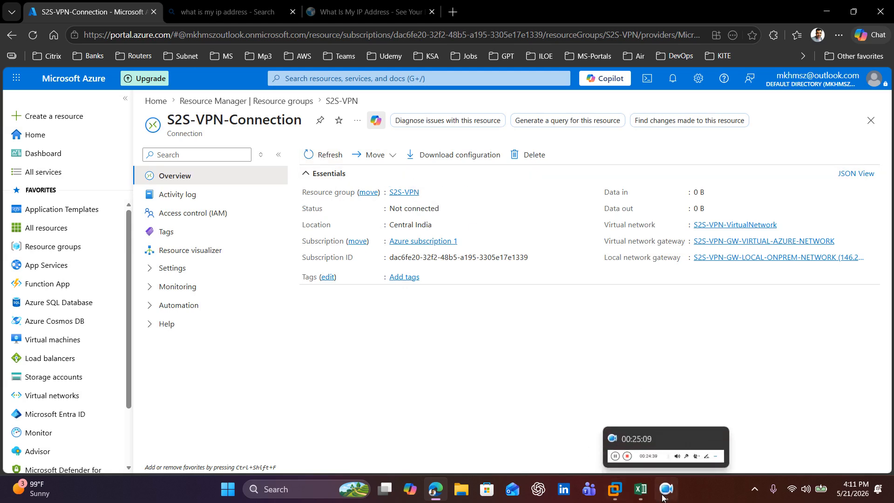
Step: Refresh the S2S-VPN-Connection overview, switch to VMware Workstation and power on the LABDC01 virtual machine
click(323, 155)
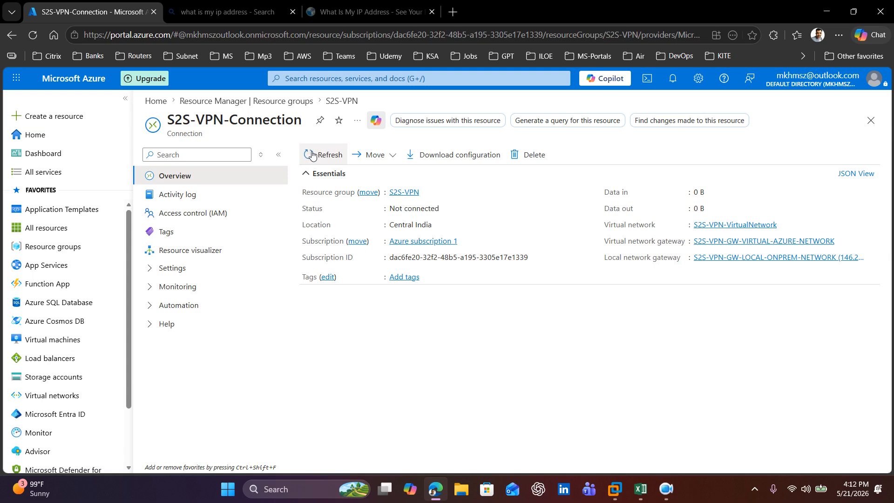
click(615, 494)
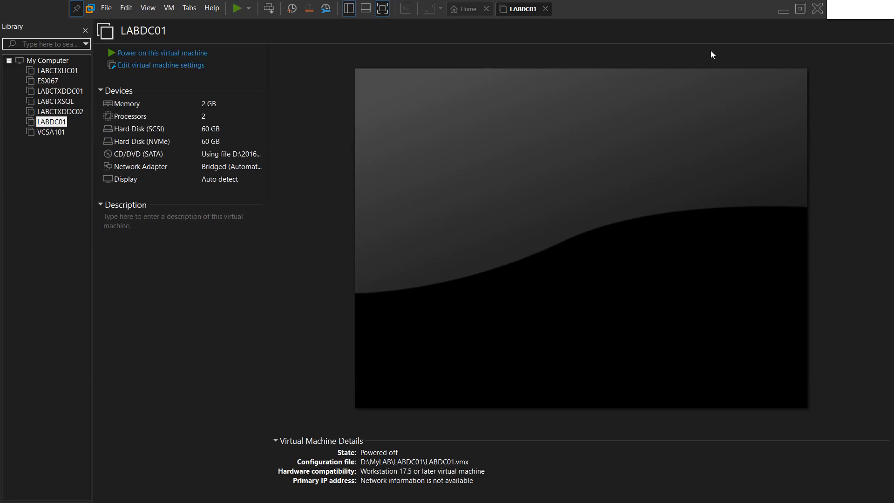
click(160, 54)
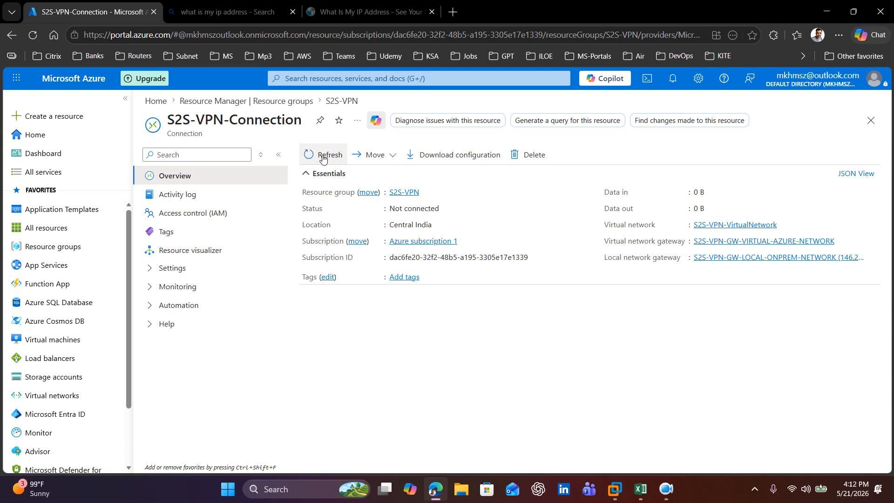
Step: Refresh the S2S-VPN-Connection overview in the Azure portal again and examine the Status field
click(323, 159)
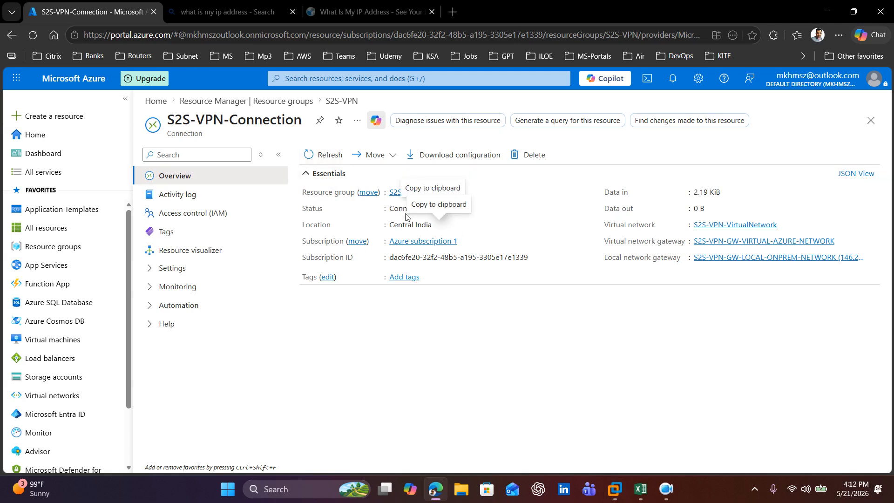
drag(299, 210, 433, 210)
click(508, 365)
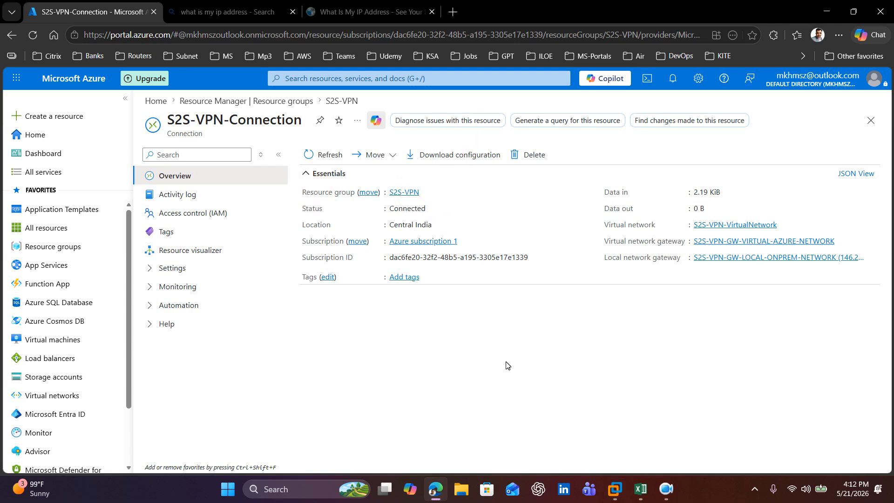
drag(300, 210, 440, 213)
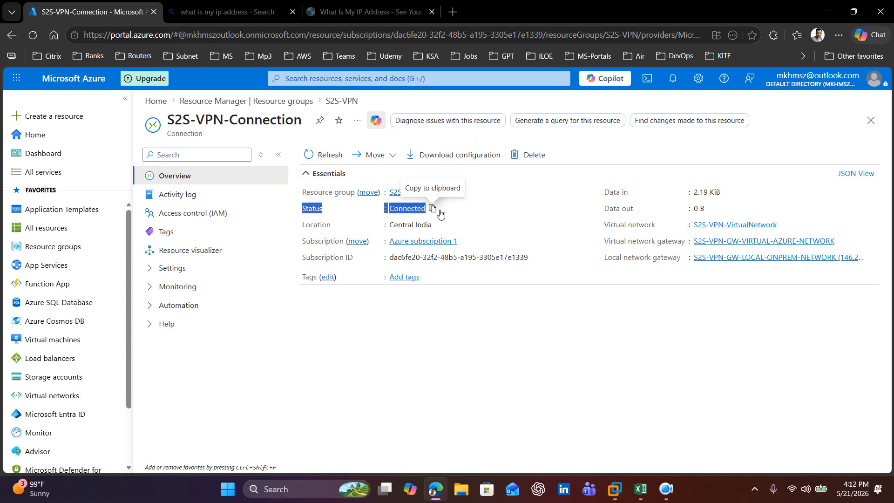
click(495, 340)
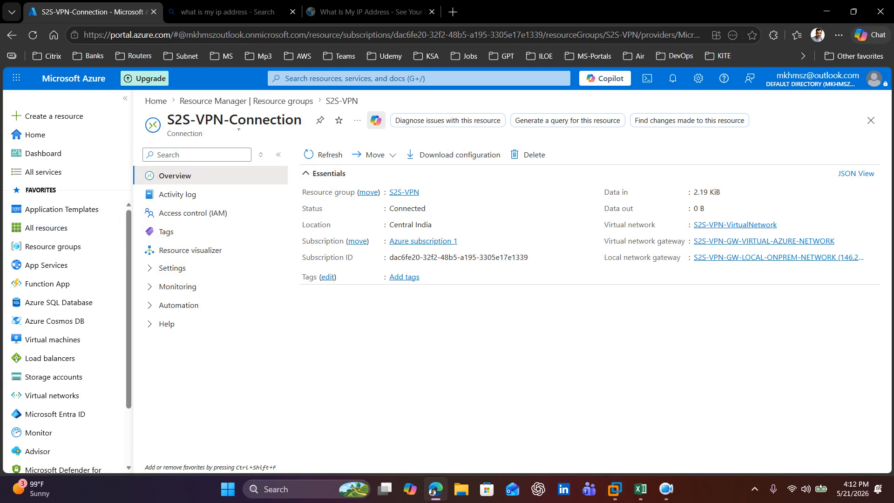
Step: Open VM1 from the S2S-VPN resource group and find its private IP address in the networking properties
click(341, 101)
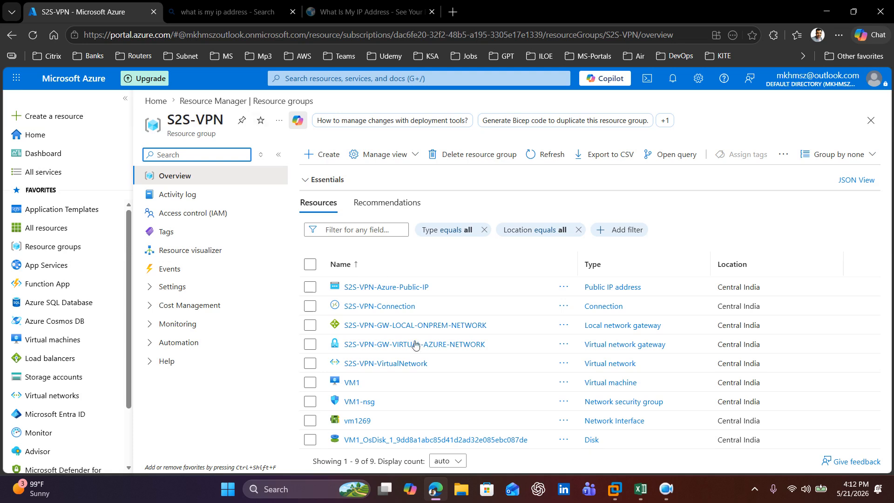
click(352, 382)
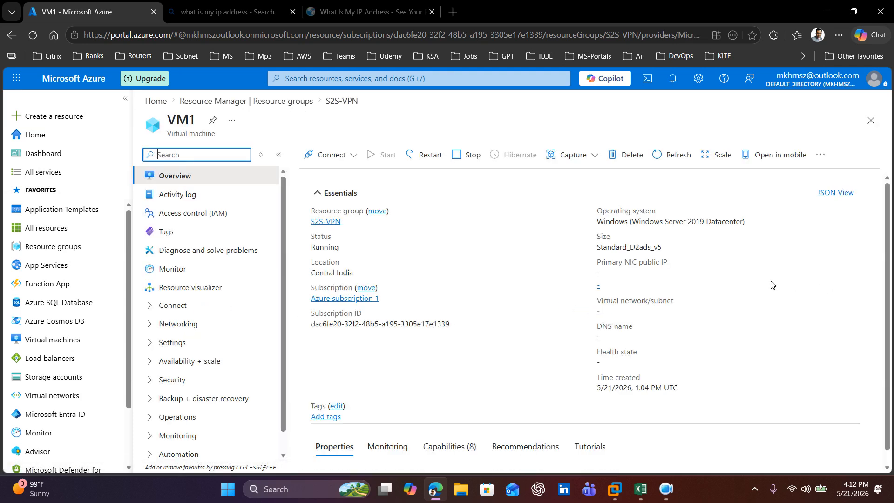
scroll(770, 284, down, 4)
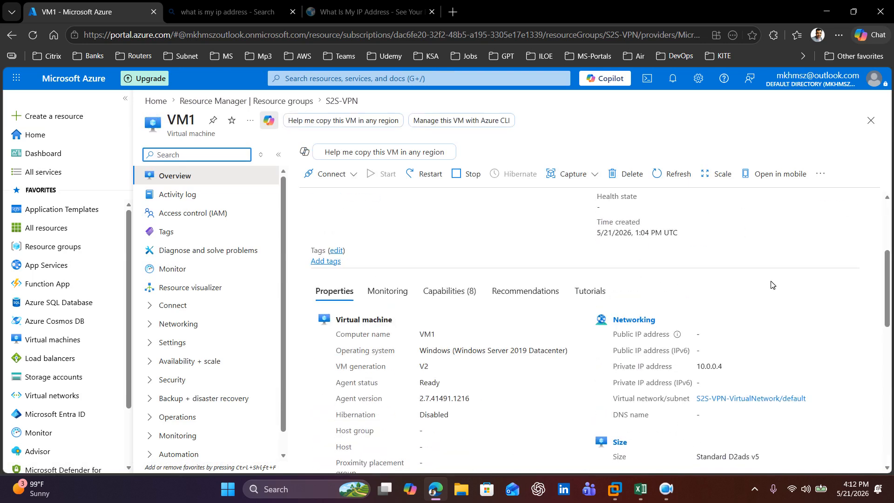
drag(694, 369, 757, 374)
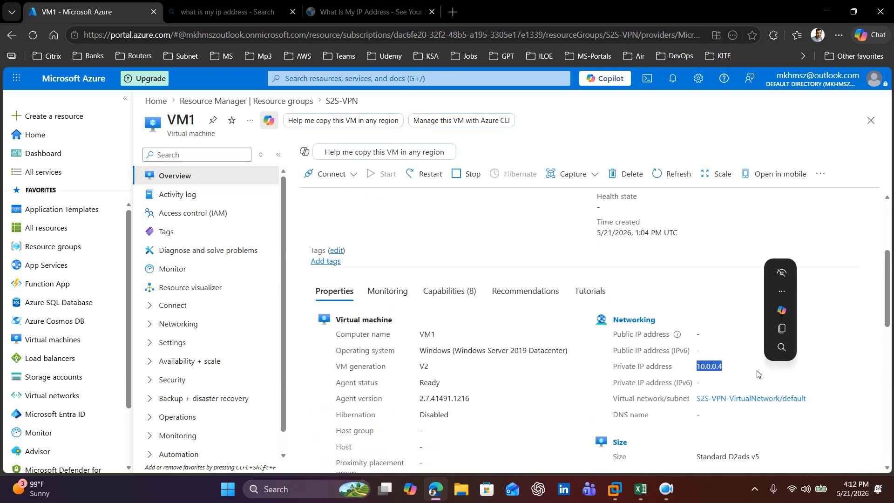
Step: Check LABDC01's startup in VMware Workstation and examine VM1's properties on its Azure portal overview
click(618, 490)
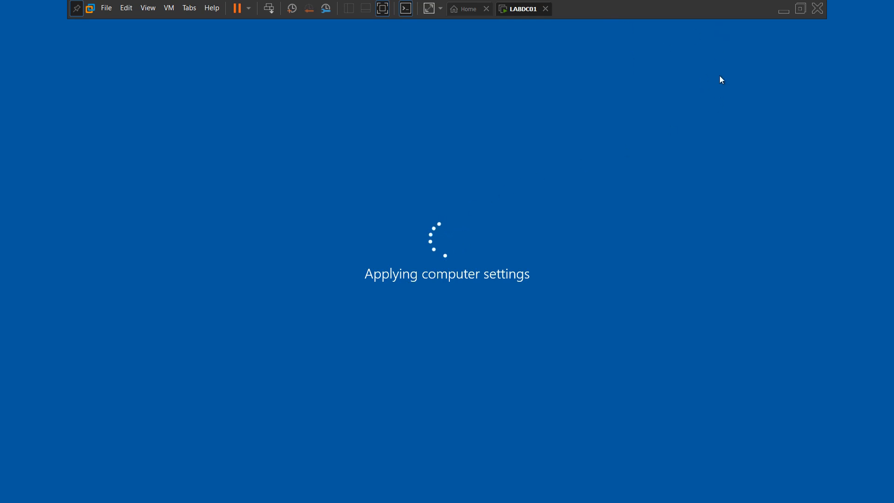
click(782, 10)
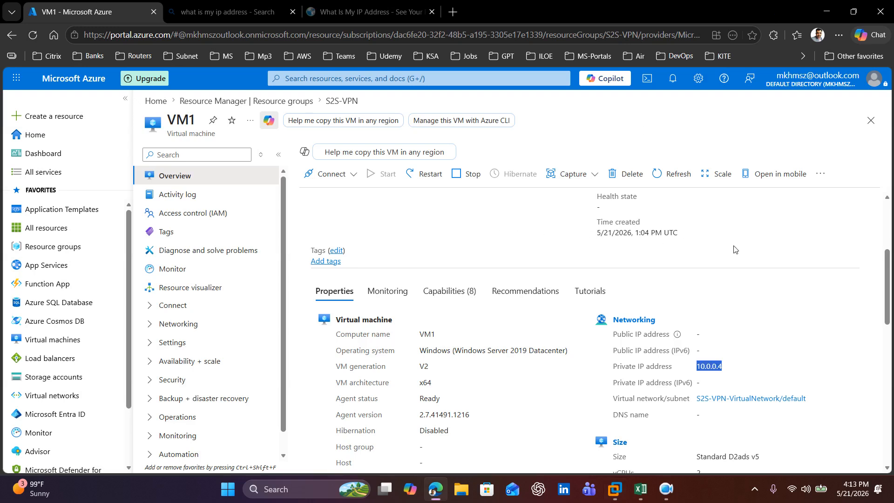
click(756, 310)
scroll(755, 310, down, 2)
scroll(755, 310, down, 4)
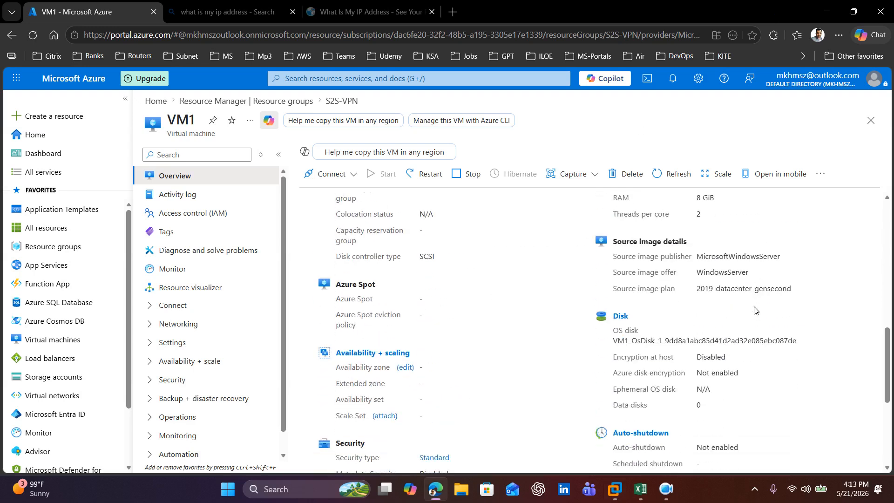
scroll(755, 310, down, 3)
scroll(754, 310, up, 10)
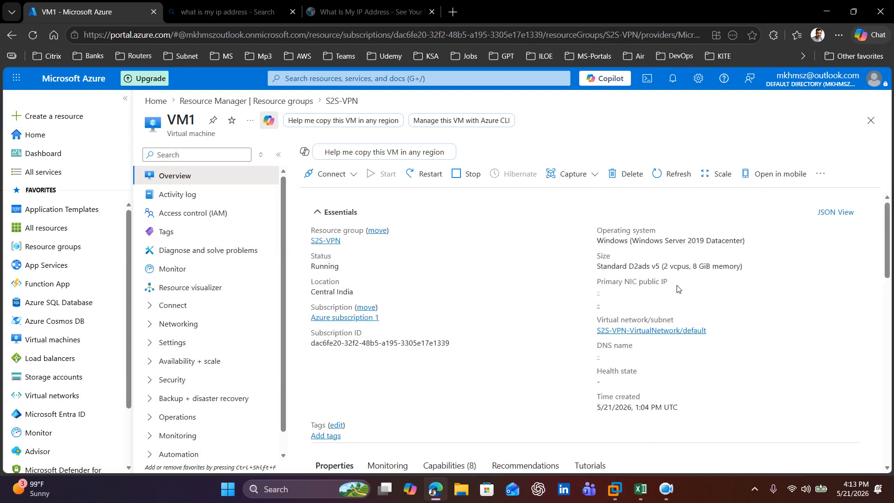
scroll(787, 303, down, 3)
scroll(787, 303, down, 1)
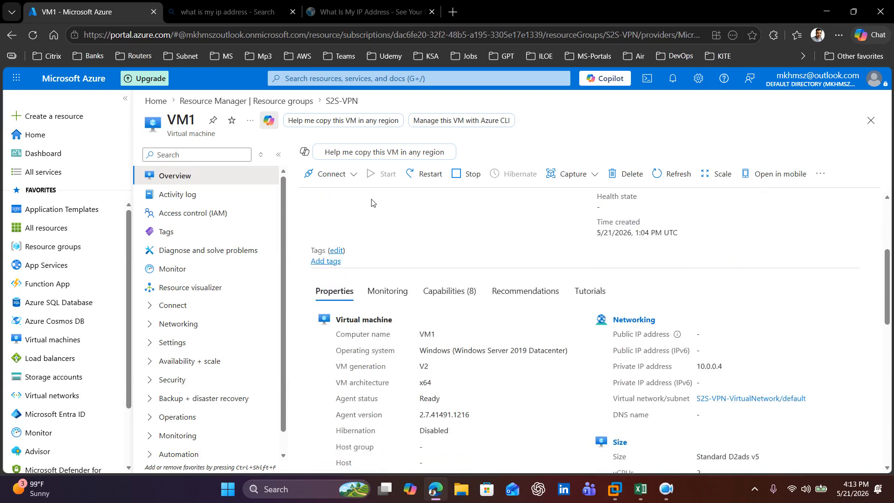
Step: Open VM1's native RDP connection page and download the RDP file
scroll(457, 252, up, 4)
click(345, 175)
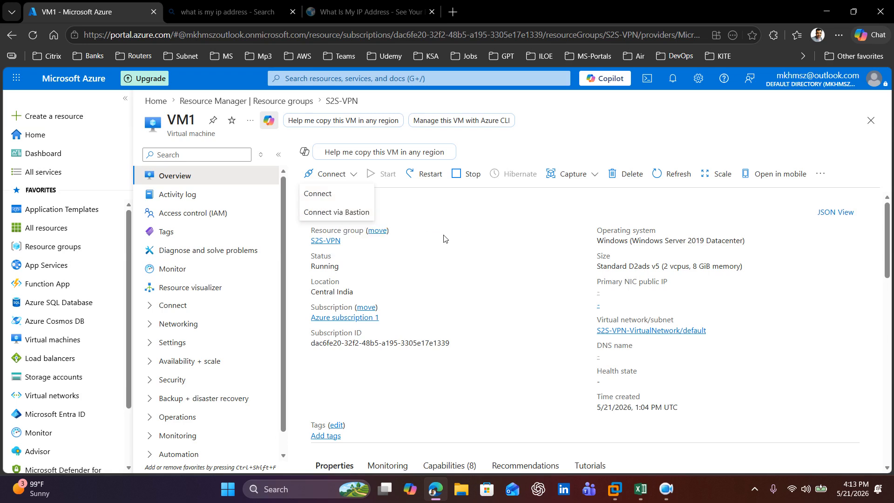
click(317, 193)
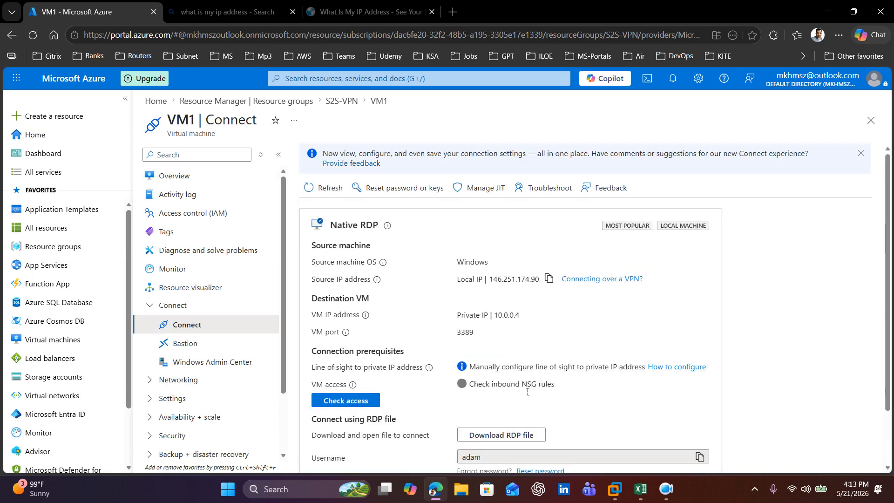
click(500, 437)
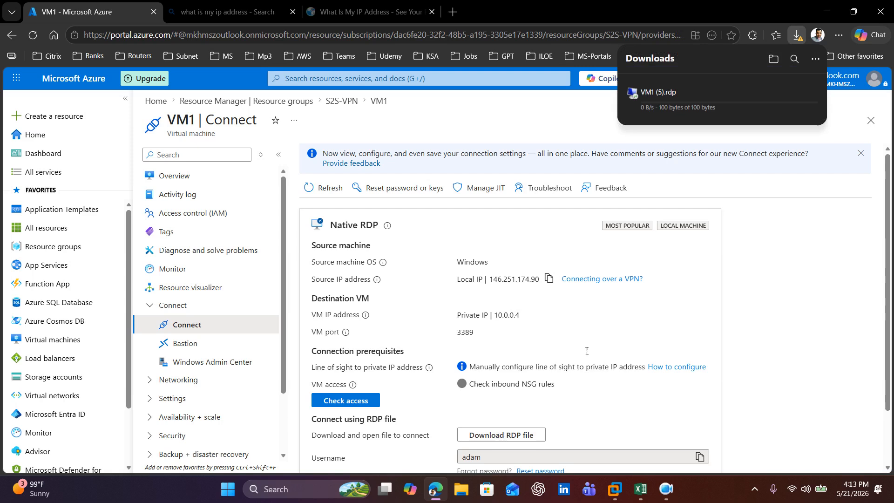
Step: Open the downloaded VM1 (5).rdp file and accept the security warning to start the remote desktop connection
click(652, 122)
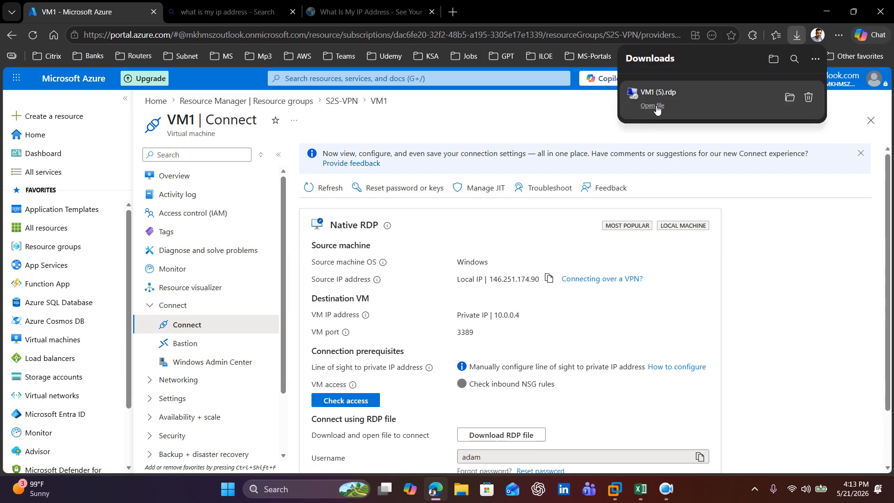
click(653, 105)
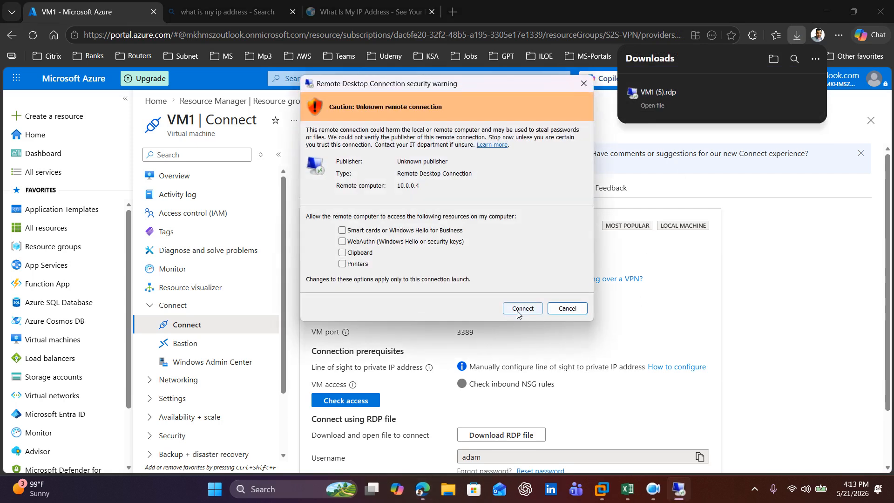
click(522, 311)
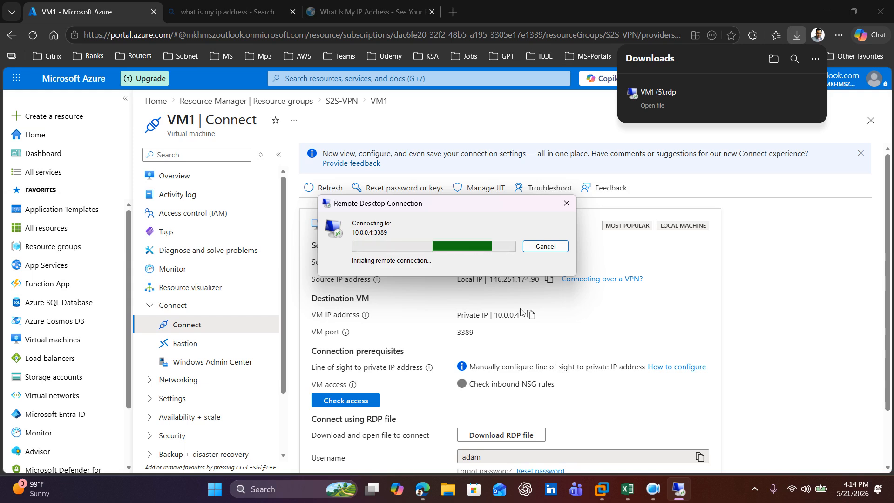
Step: Switch to the LABDC01 virtual machine in VMware Workstation and sign in as administrator with the account password
mouse_move(599, 496)
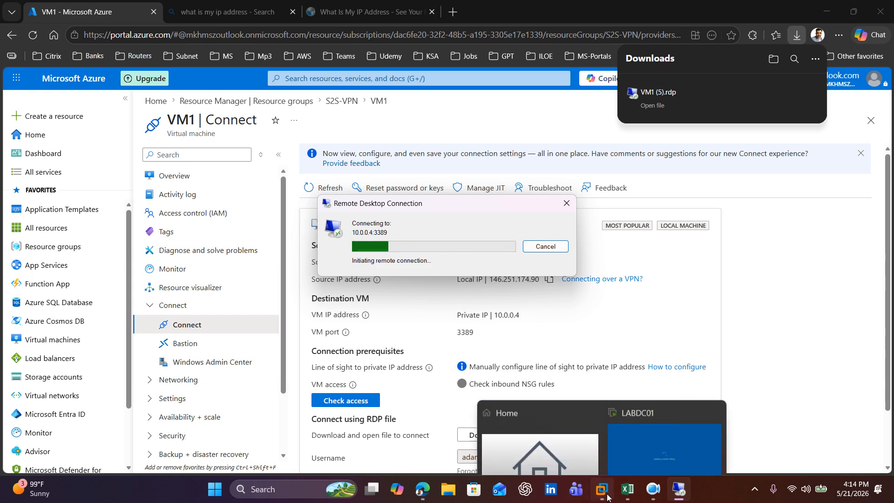
click(661, 442)
click(269, 10)
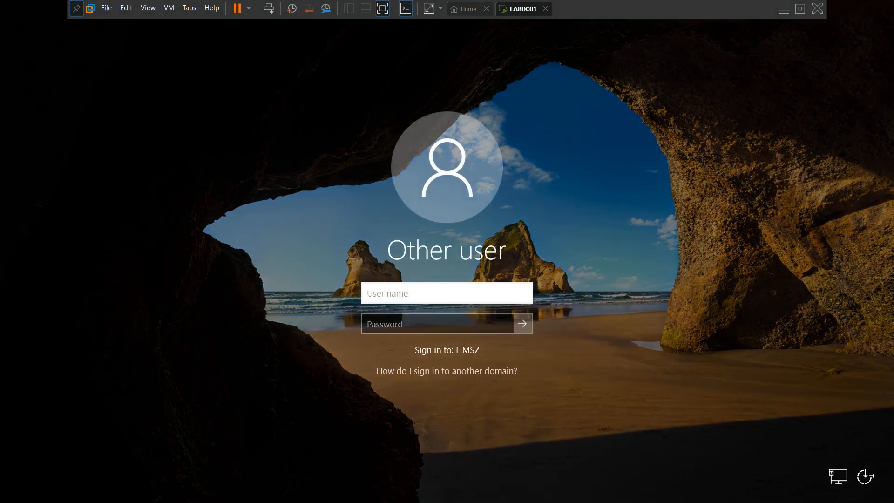
text(administrator)
key(Tab)
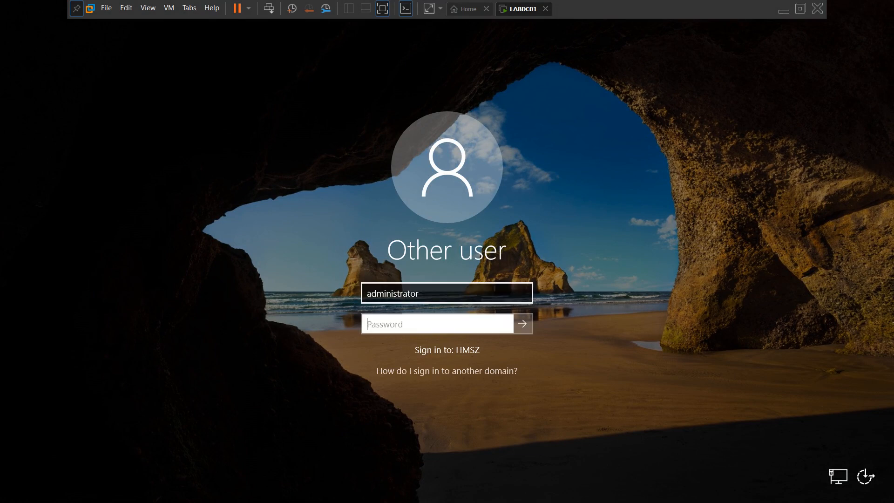
key(Caps_Lock)
key(Caps_Lock)
text(••••••••)
key(Return)
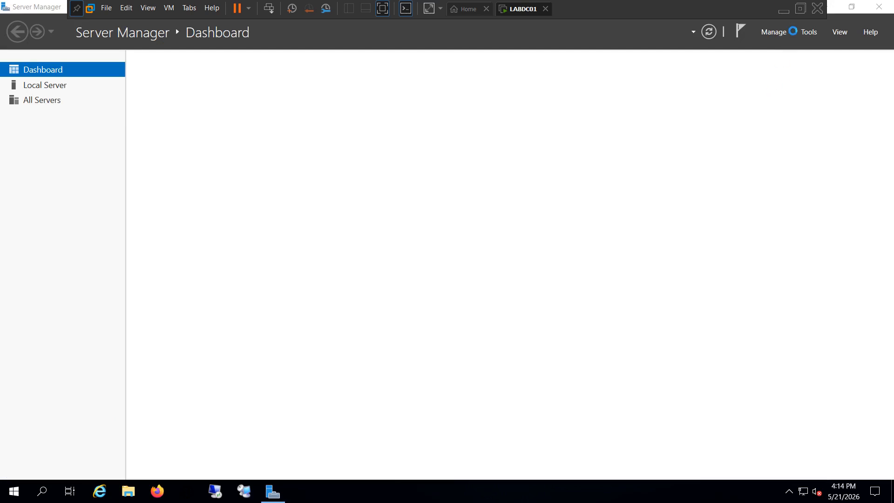
Step: Minimize Server Manager on LABDC01 and open Command Prompt by searching for cmd
click(833, 9)
click(45, 494)
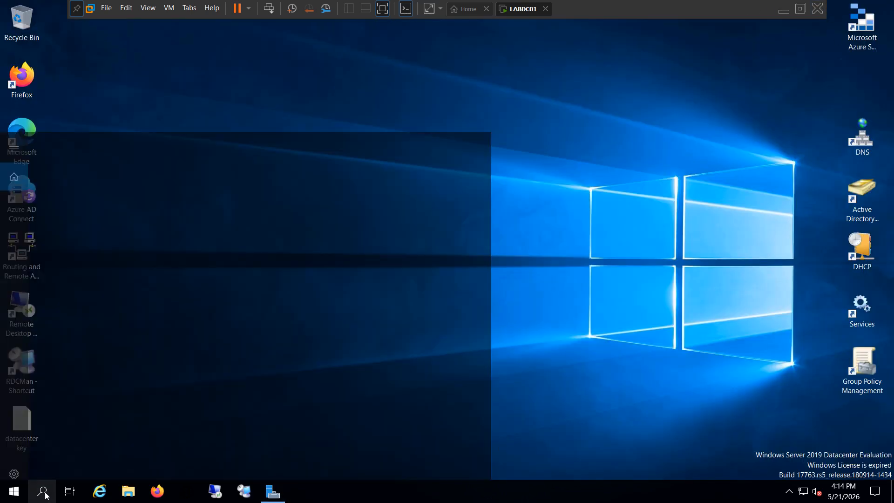
text(cmd)
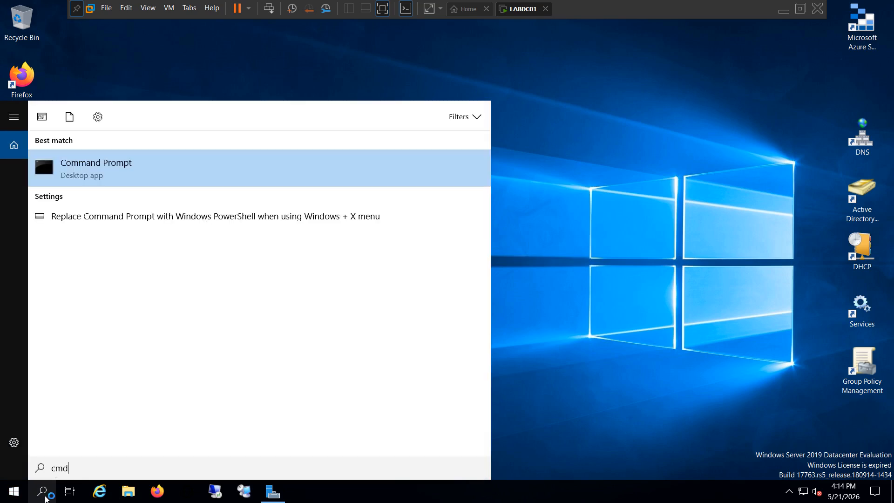
key(Return)
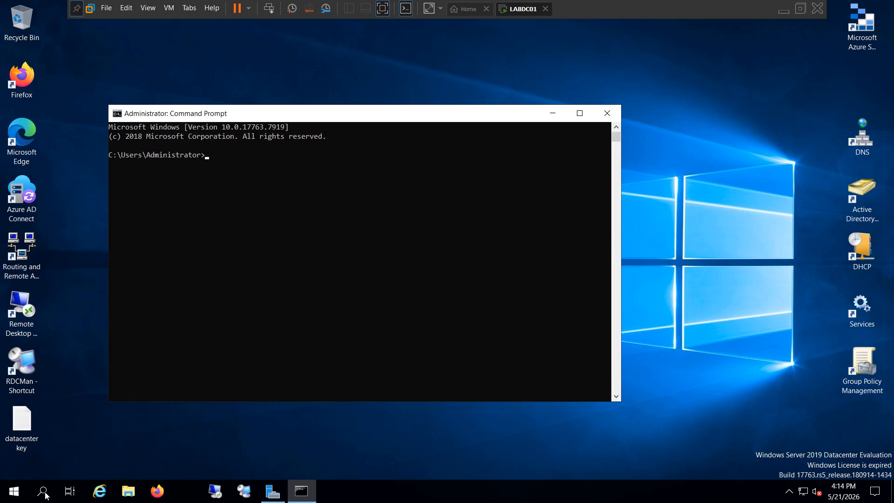
Step: Change to the root directory with cd\ and run ipconfig to examine the local server's IPv4 address
text(cd\)
key(Return)
text(ipconfig)
key(Return)
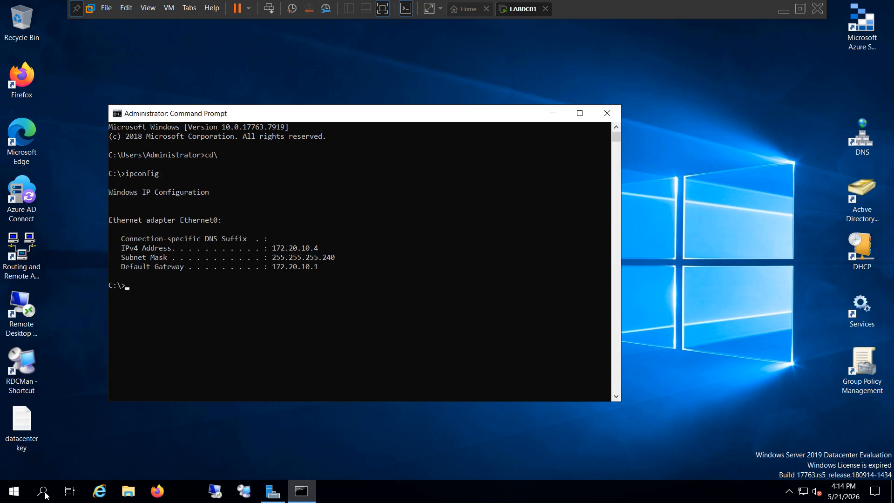
drag(272, 248, 319, 248)
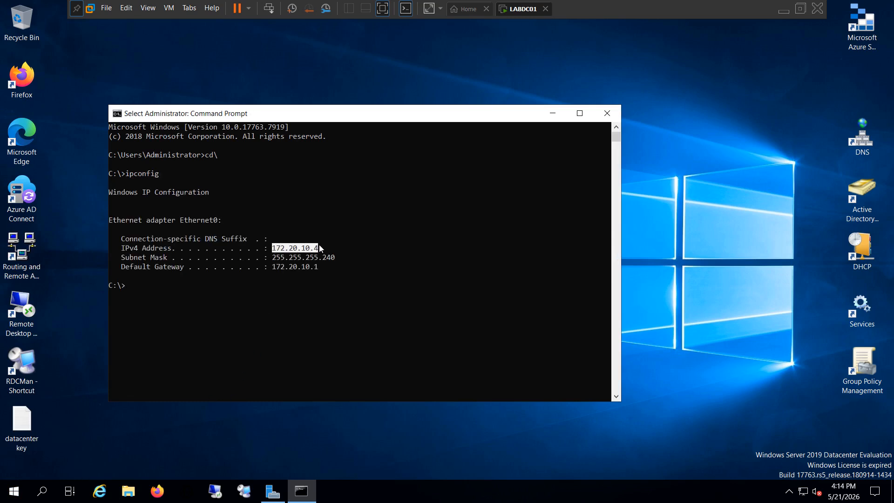
click(418, 251)
Step: Start a continuous ping to VM1's private address with ping 10.0.0.4 -t
text(ping 10.)
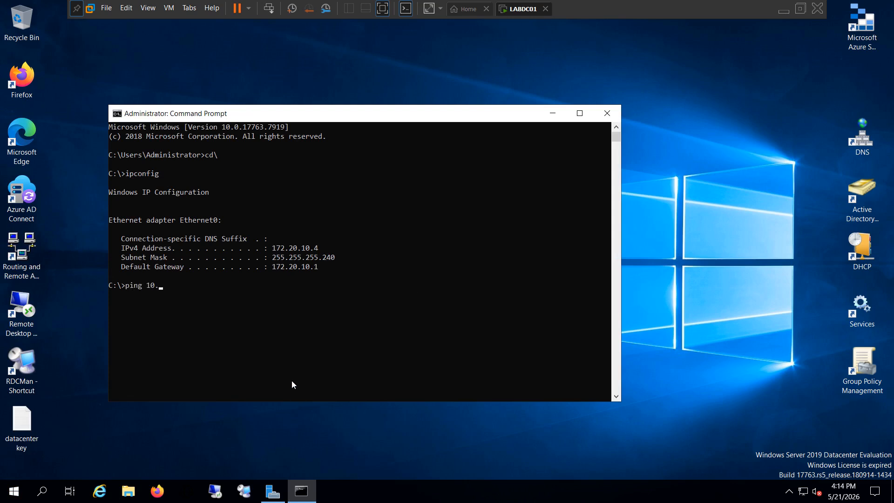
text(0.0)
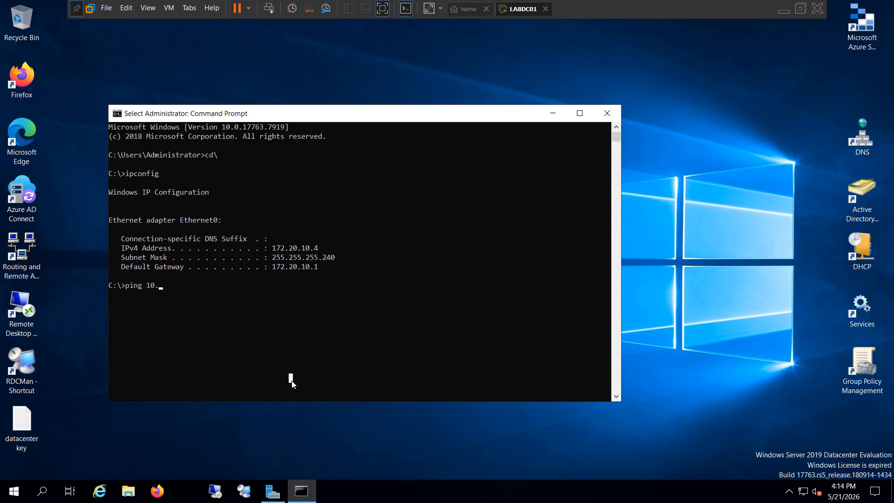
text(.)
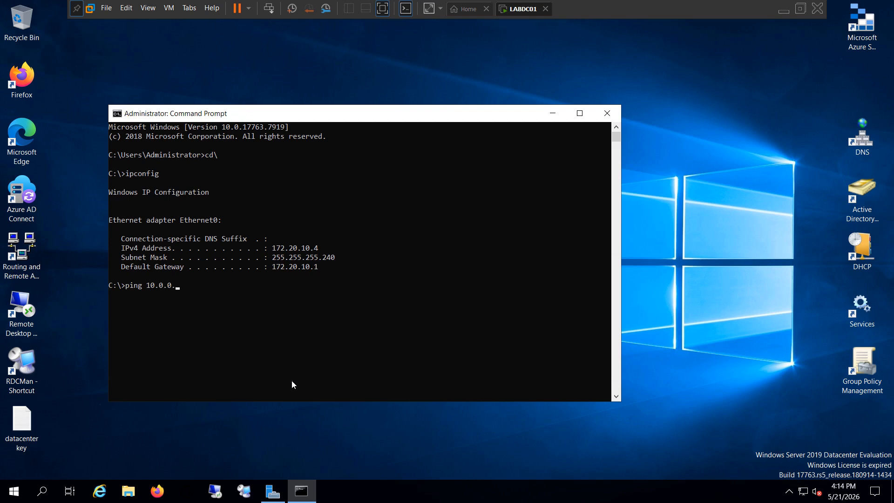
text(4 -t)
key(Return)
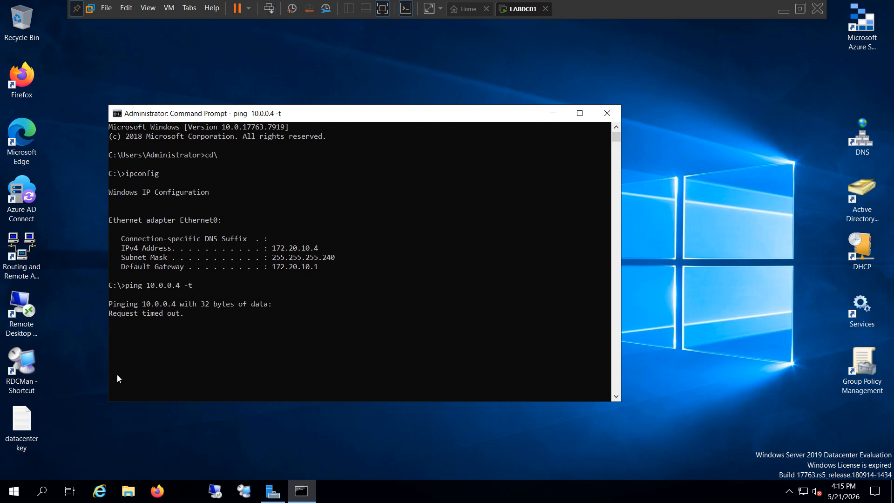
Step: Reposition the Command Prompt window running the ping and dismiss the Remote Desktop licensing notification
drag(340, 119, 438, 85)
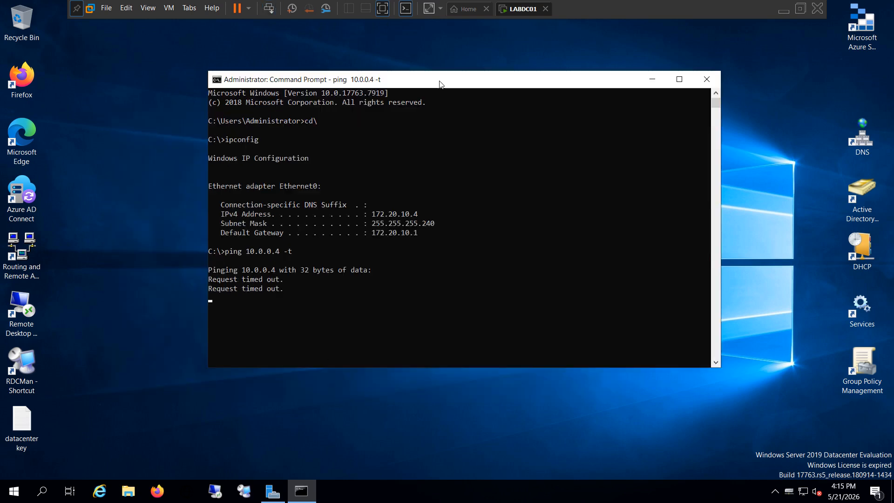
mouse_move(722, 438)
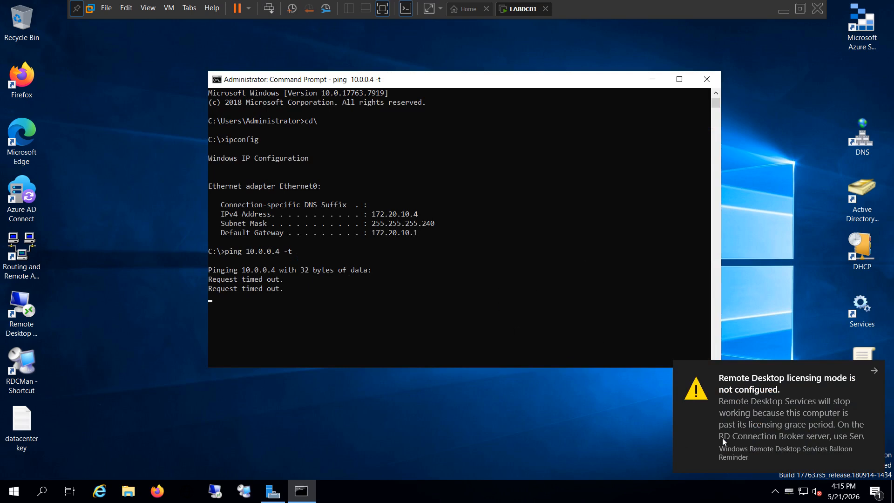
click(874, 371)
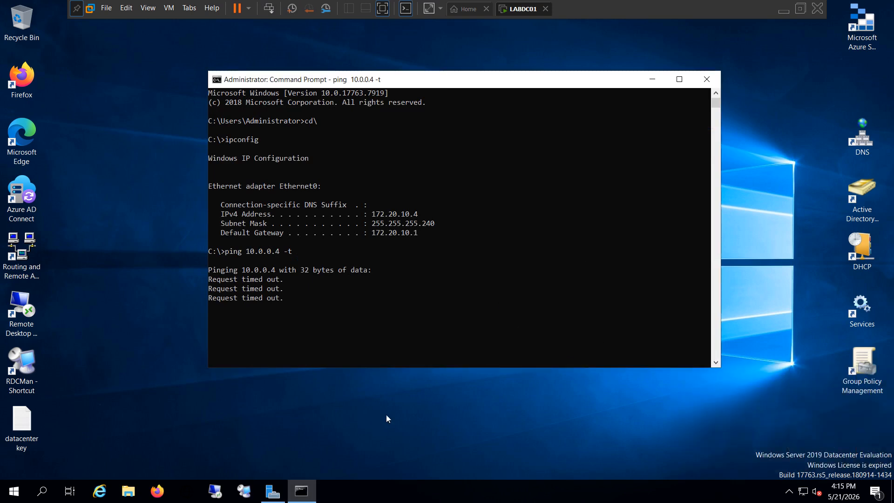
click(431, 415)
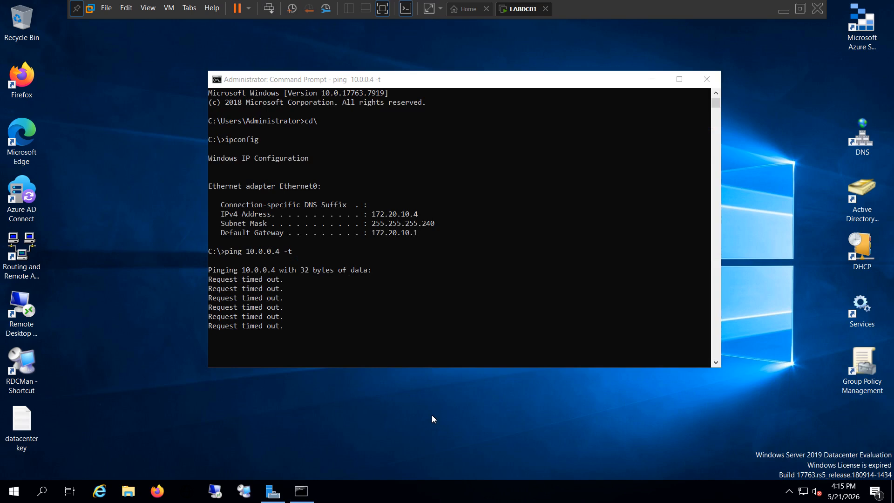
Step: Switch to the Azure portal and open S2S-VPN-Connection in the S2S-VPN resource group to check its status and data transfer
click(783, 11)
click(577, 273)
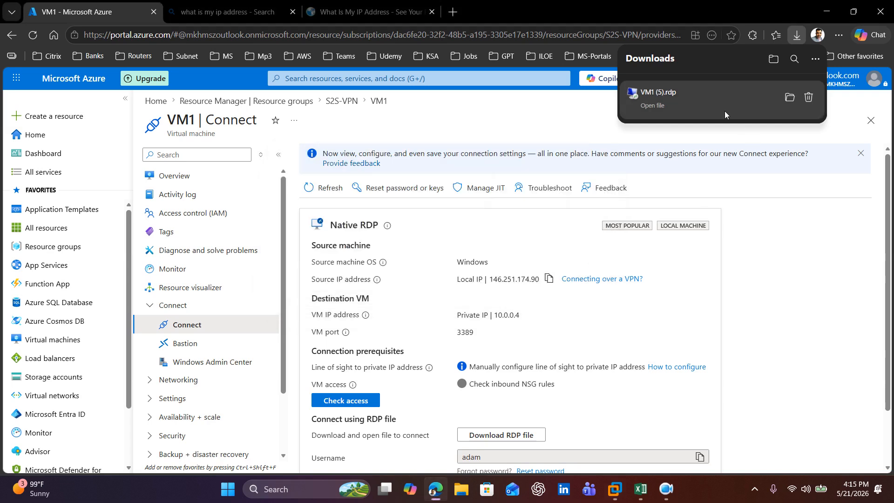
click(807, 252)
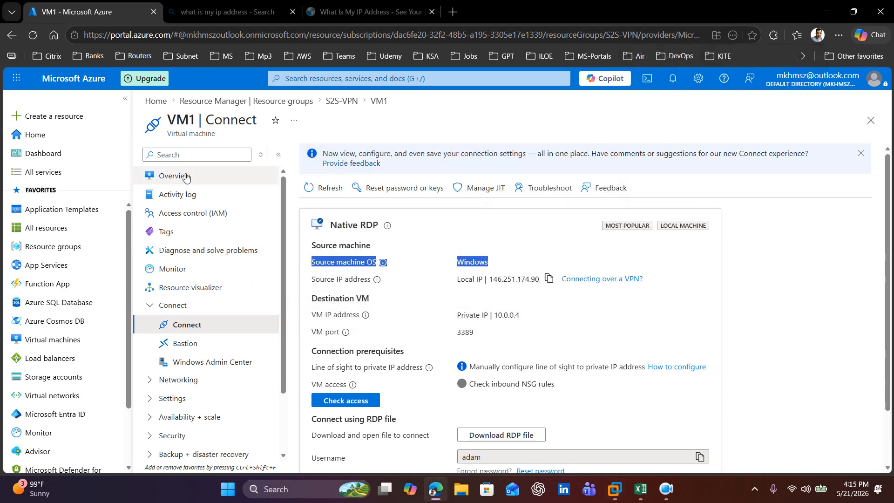
click(268, 99)
click(366, 279)
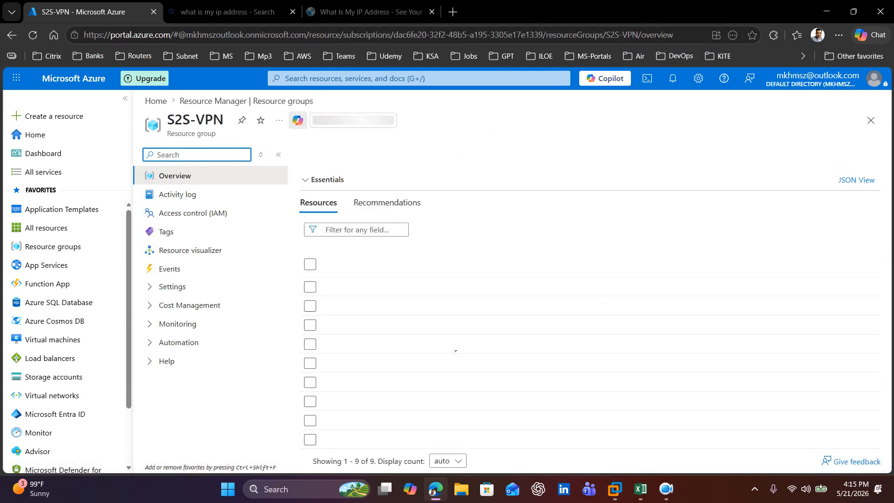
click(386, 310)
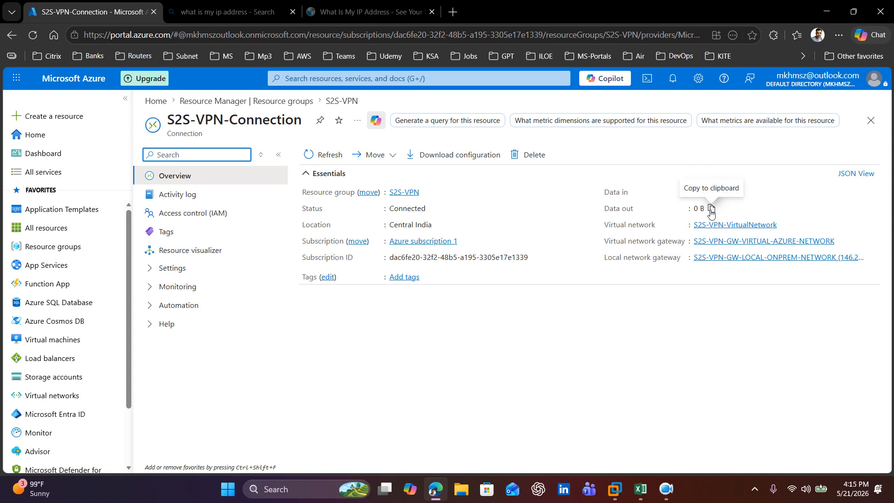
click(690, 370)
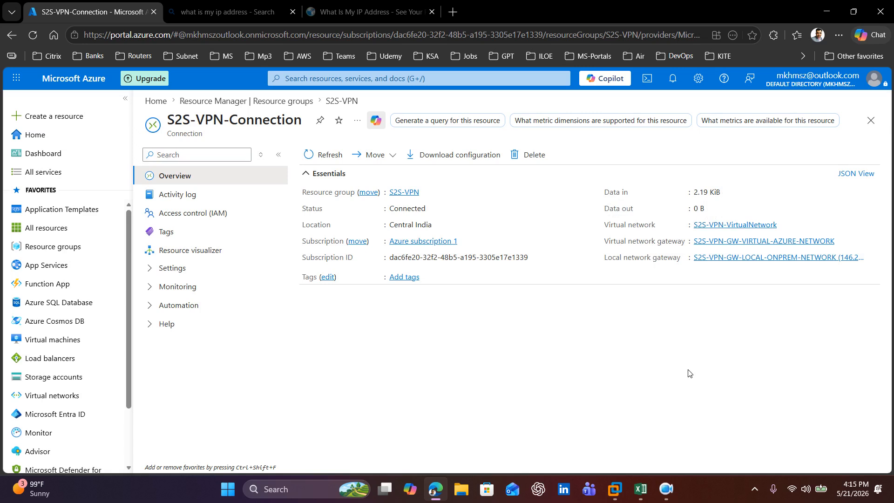
Step: Switch back to LABDC01 in VMware Workstation and resume the paused ping output in Command Prompt
click(615, 489)
click(364, 321)
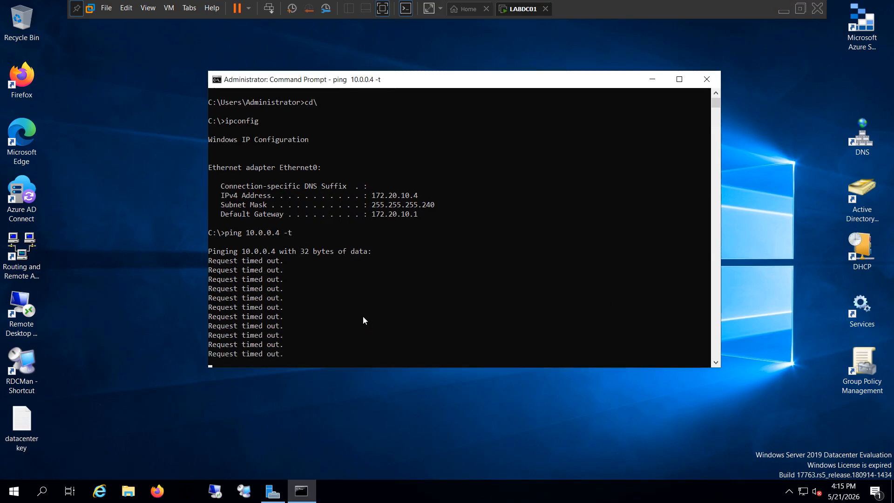
click(362, 319)
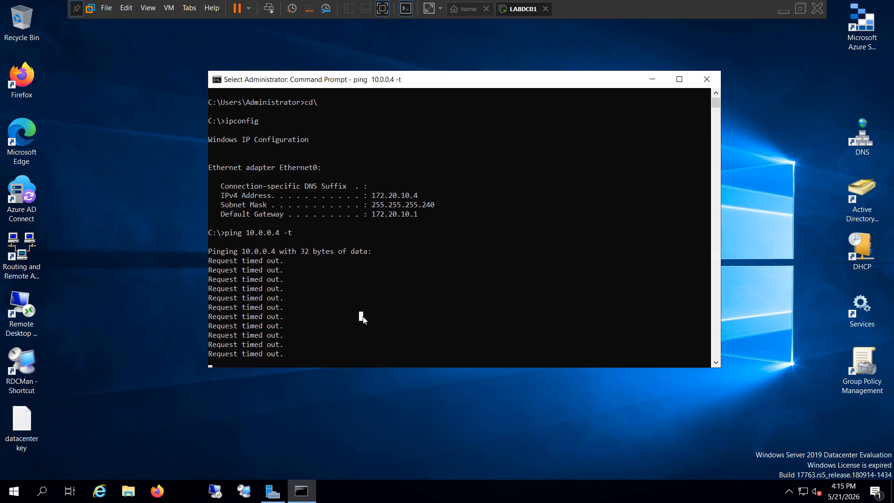
key(Return)
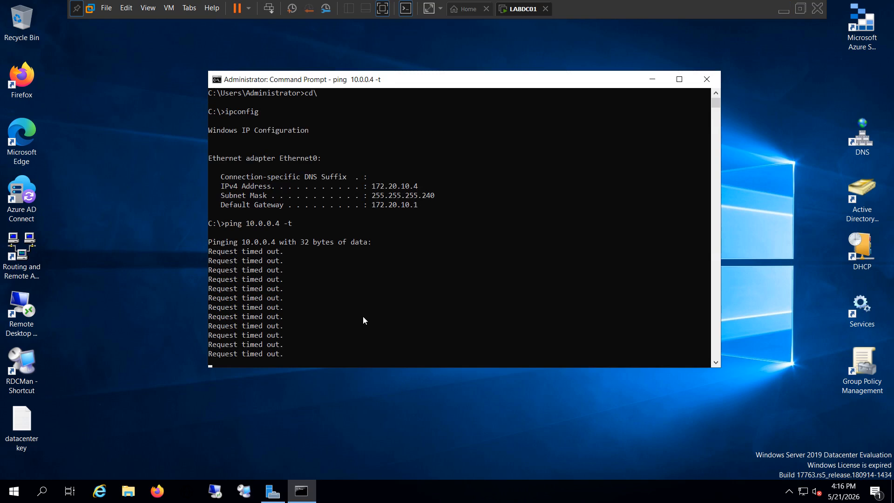
Step: Open a second Command Prompt by searching for cmd and run ipconfig /all
click(42, 491)
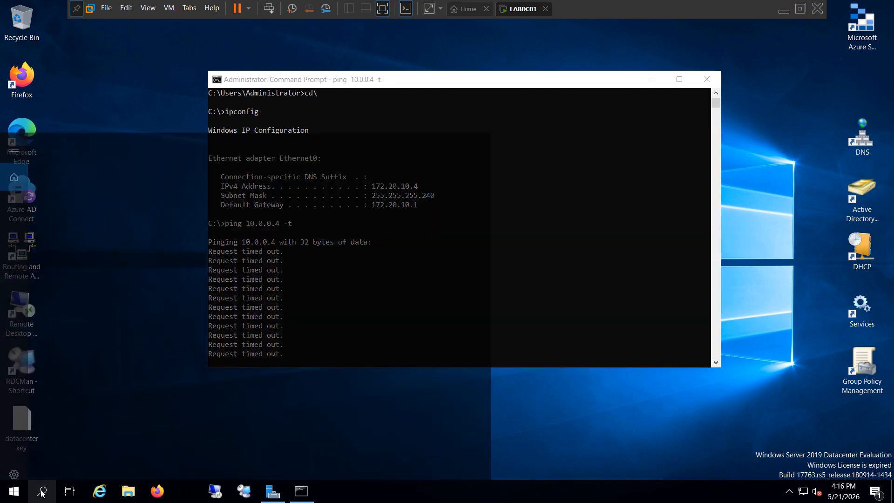
text(cmd)
key(Return)
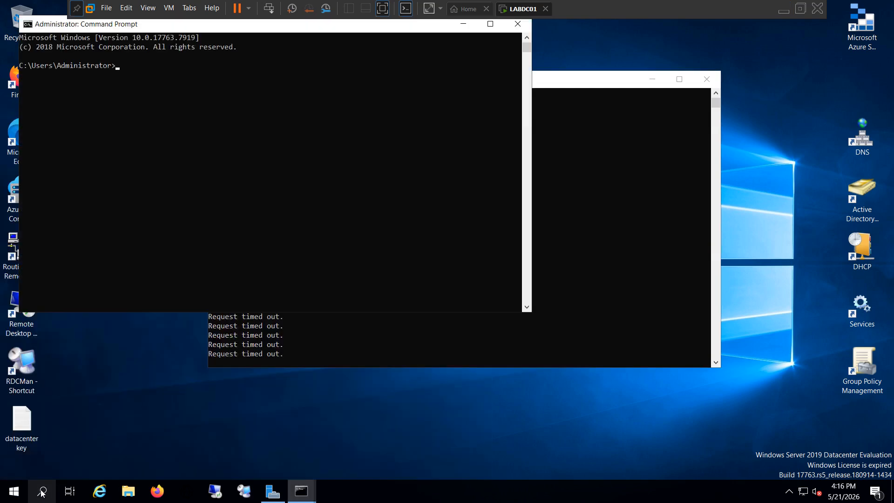
text(ipconfig /all)
key(Return)
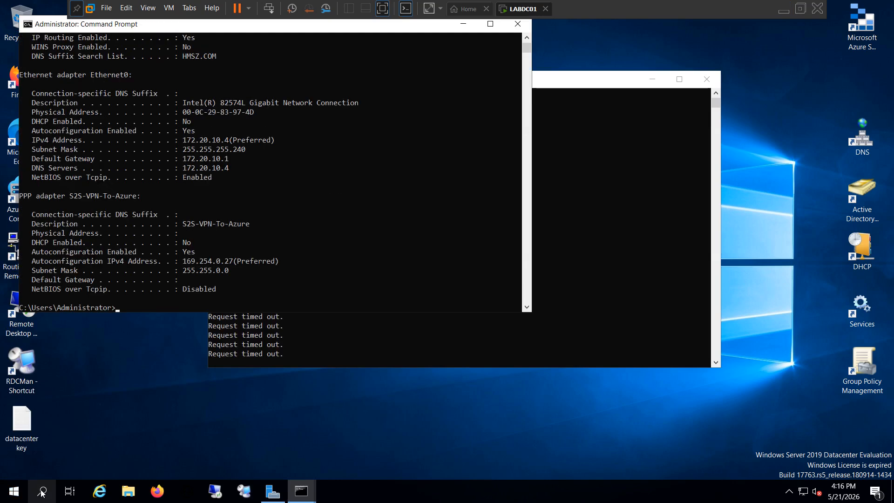
Step: Examine the IP settings of the Ethernet0 and S2S-VPN-To-Azure adapters, and return to the ping window
click(299, 210)
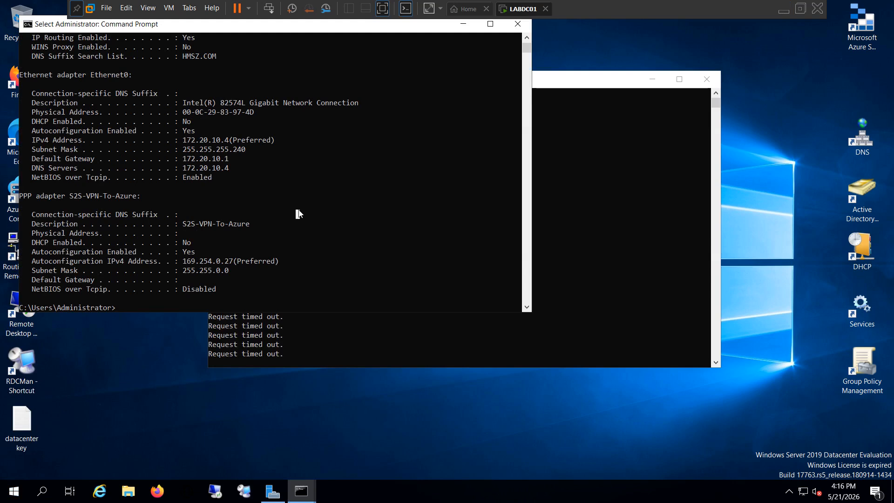
click(222, 167)
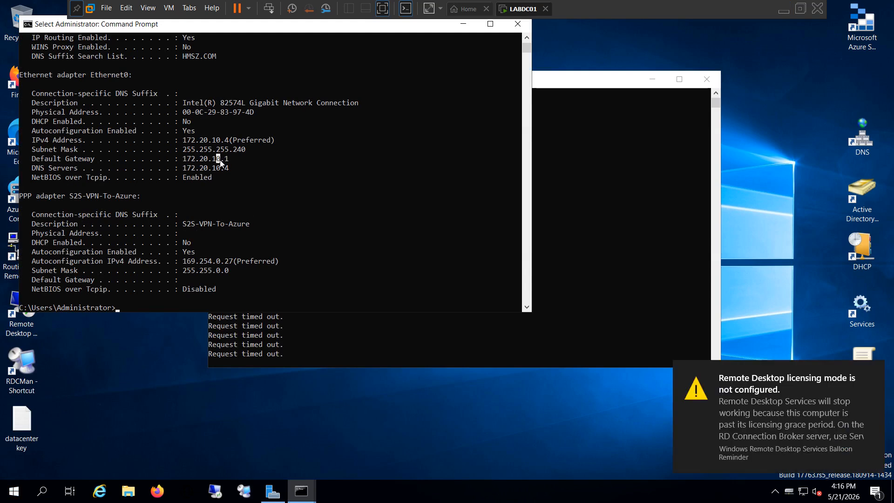
click(218, 140)
click(296, 177)
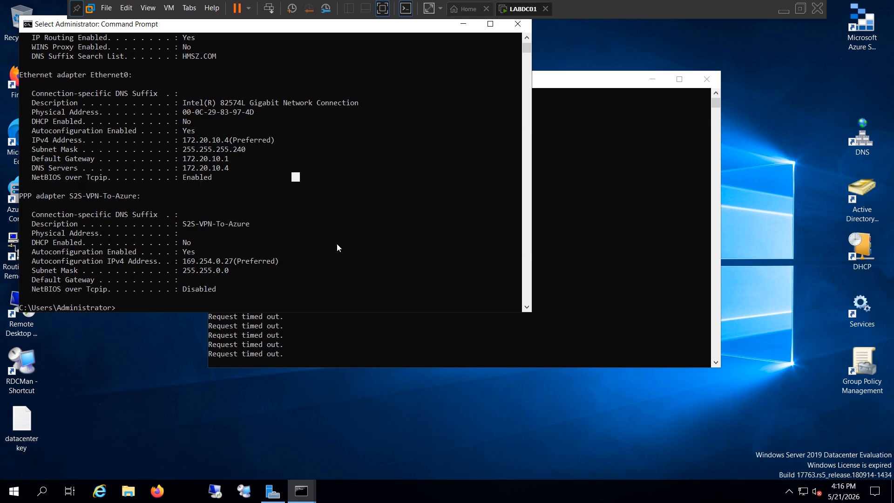
click(198, 261)
click(347, 279)
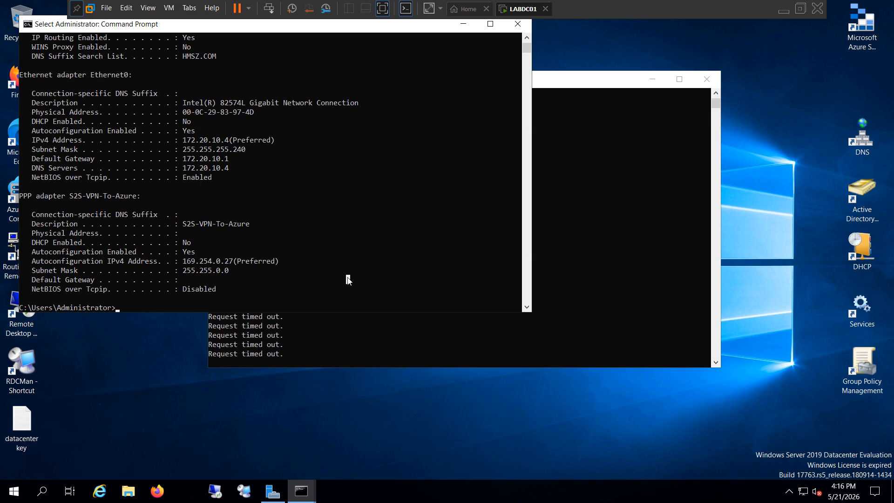
click(502, 325)
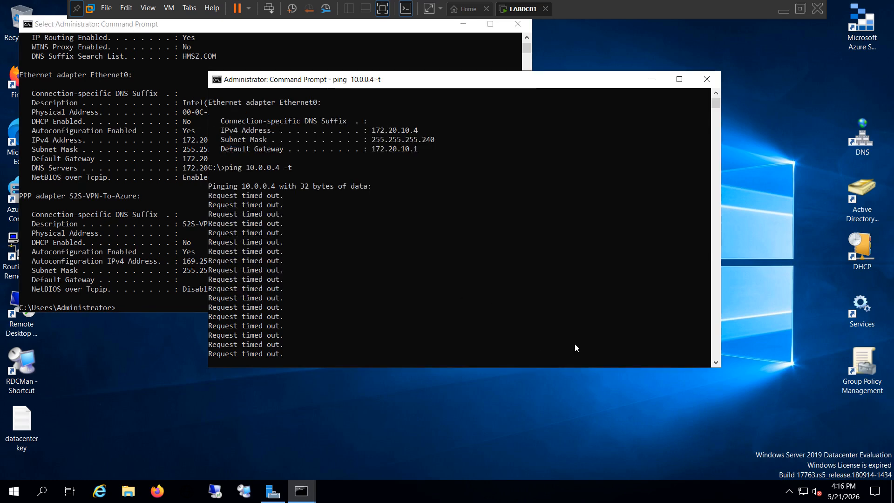
click(390, 304)
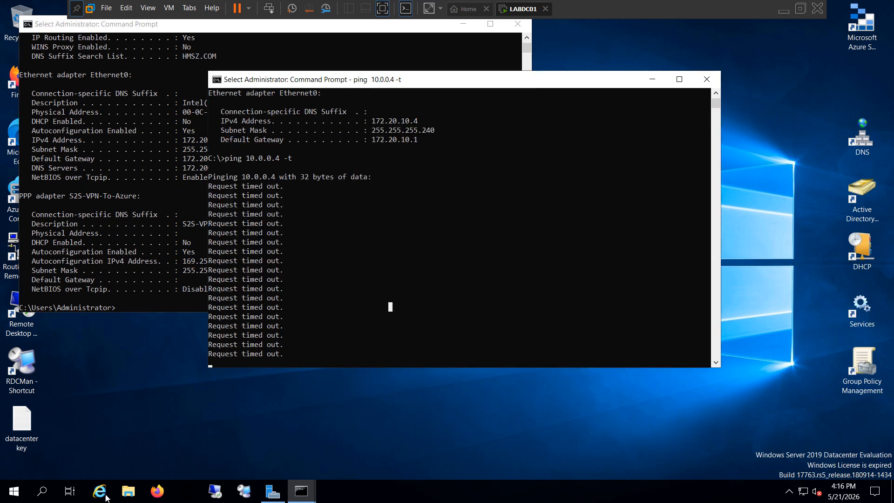
Step: Start a Remote Desktop connection to 10.0.0.4 and choose to use a different account
click(199, 495)
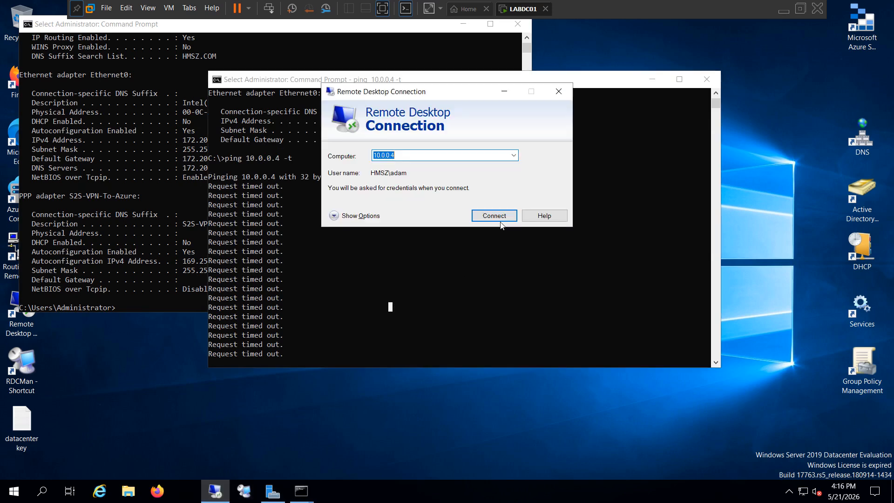
click(494, 215)
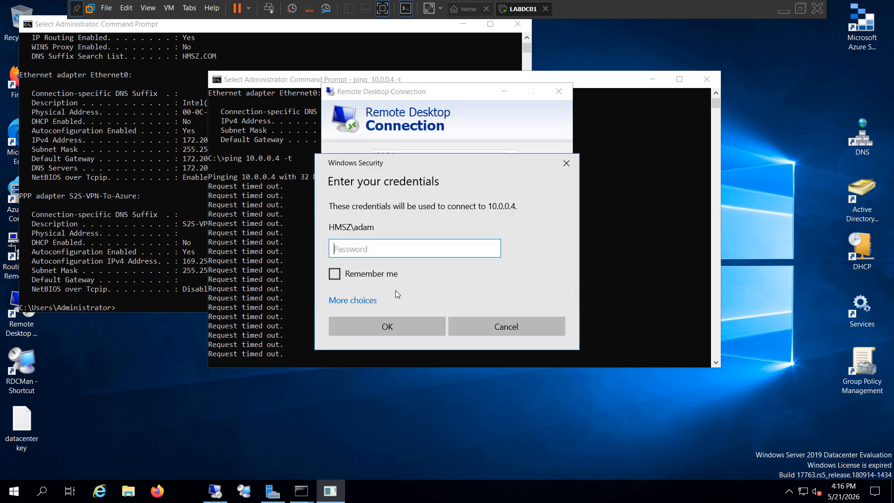
click(373, 301)
click(409, 358)
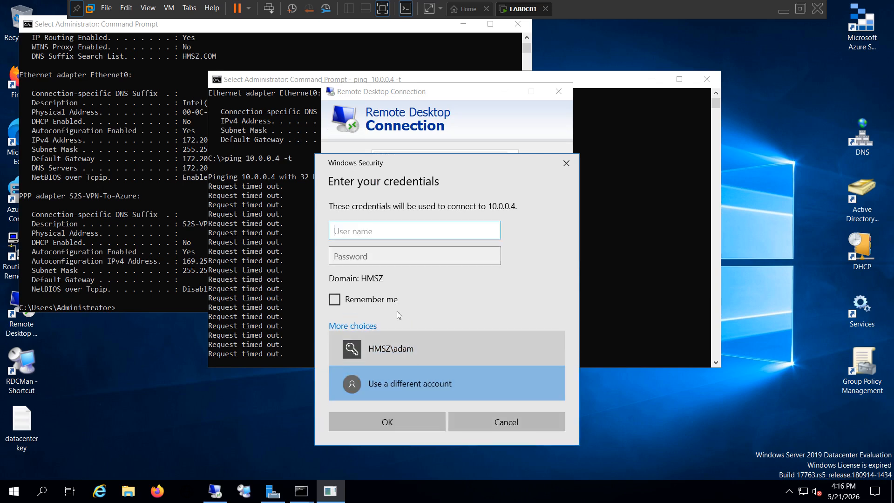
Step: Enter the VM account's user name and try to enter its password, clearing the mistyped attempts
text(adam)
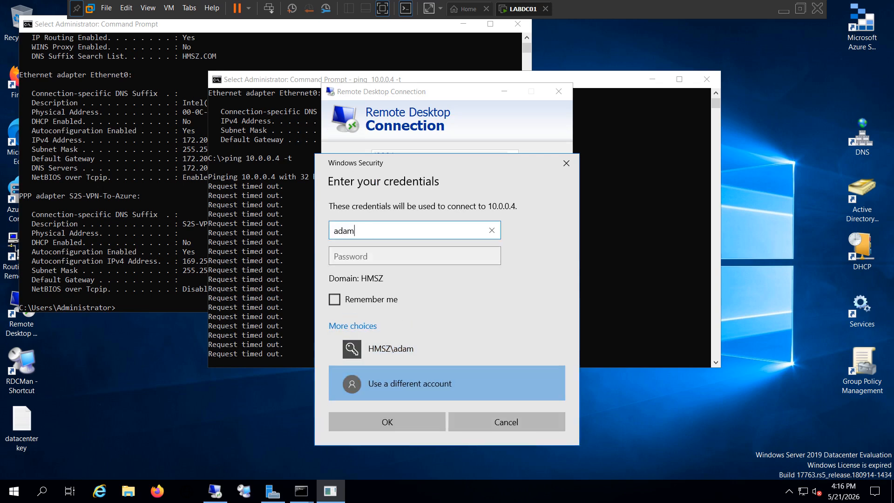
key(Tab)
key(Caps_Lock)
text(●)
key(Caps_Lock)
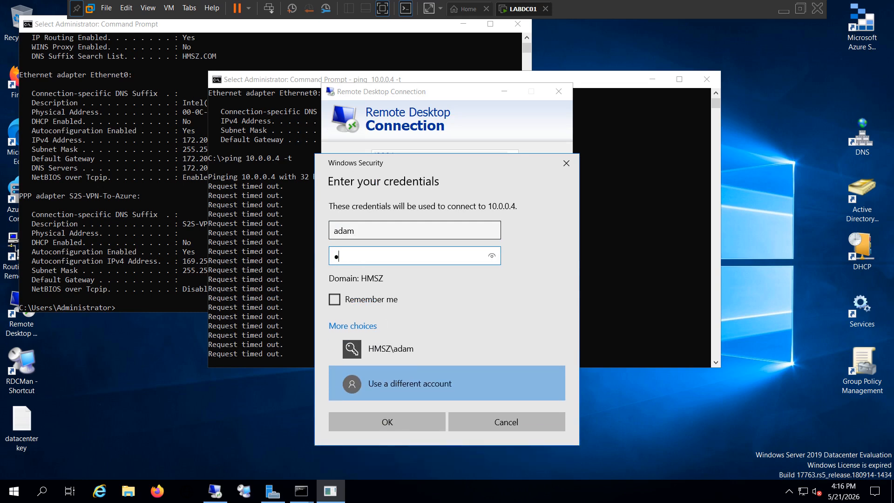
text(●●●●●●●●●●●)
key(BackSpace)
key(BackSpace)
key(BackSpace)
key(BackSpace)
key(BackSpace)
key(BackSpace)
key(BackSpace)
key(BackSpace)
key(BackSpace)
key(BackSpace)
key(BackSpace)
key(BackSpace)
key(Caps_Lock)
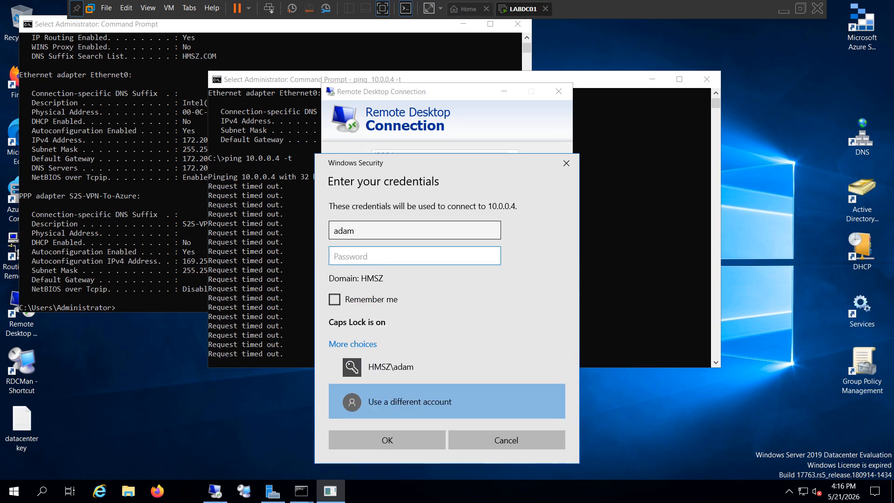
text(●)
key(Caps_Lock)
text(●●●●●●●●●●●)
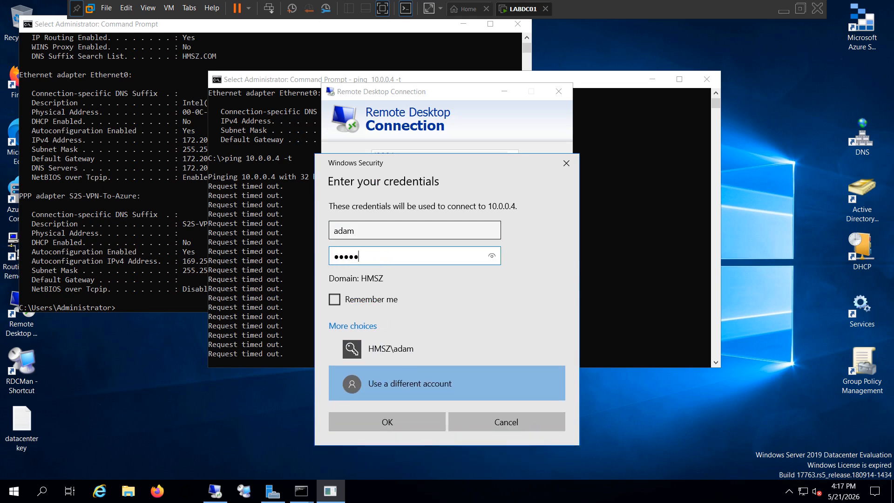
text(●)
key(BackSpace)
Step: Prefix the user name with .\ for a local account and enter the account password
click(334, 231)
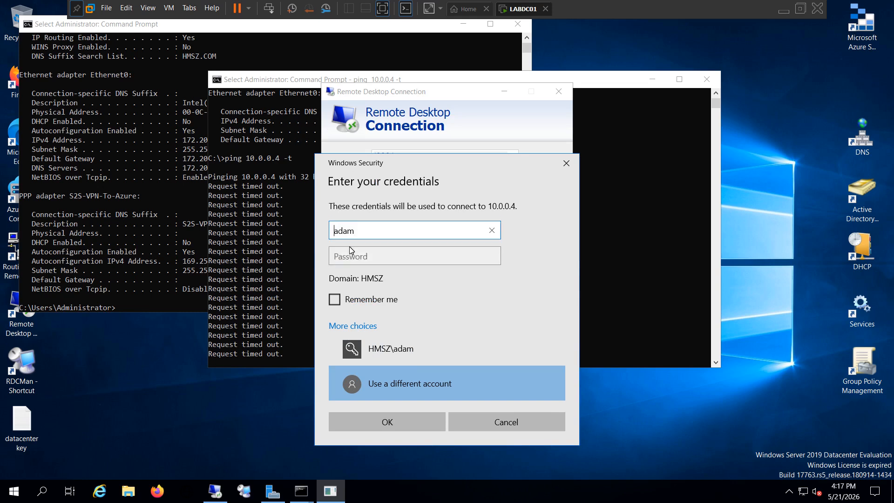
text(.\)
click(354, 256)
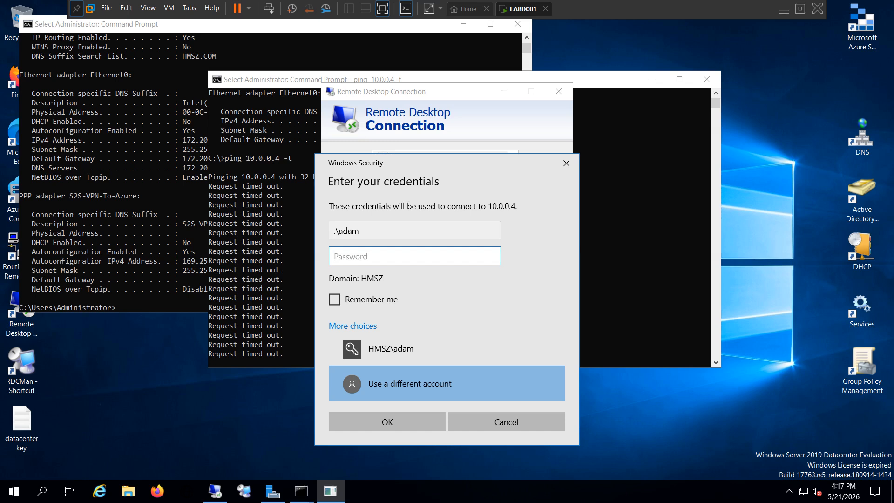
key(Caps_Lock)
text(•)
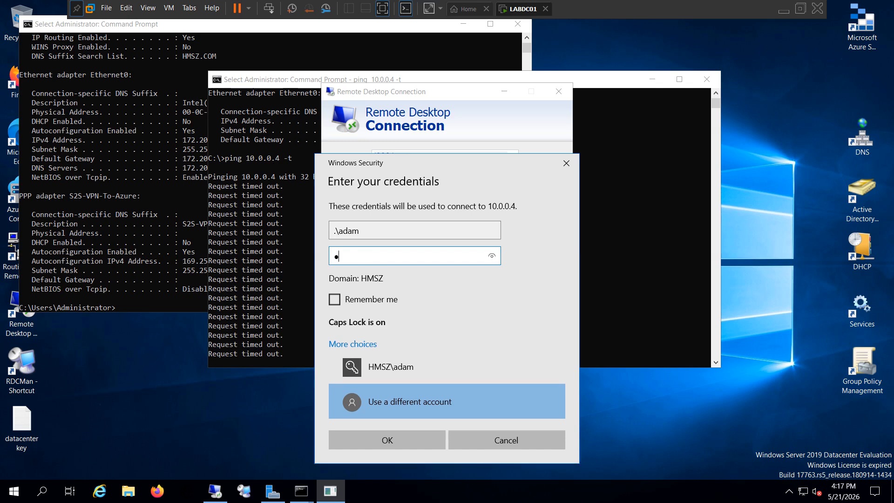
key(Caps_Lock)
text(•••••••••)
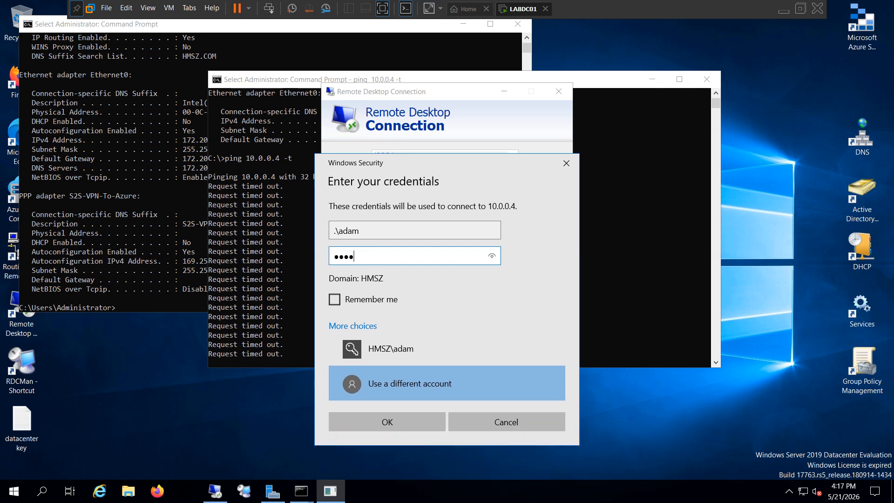
text(••••)
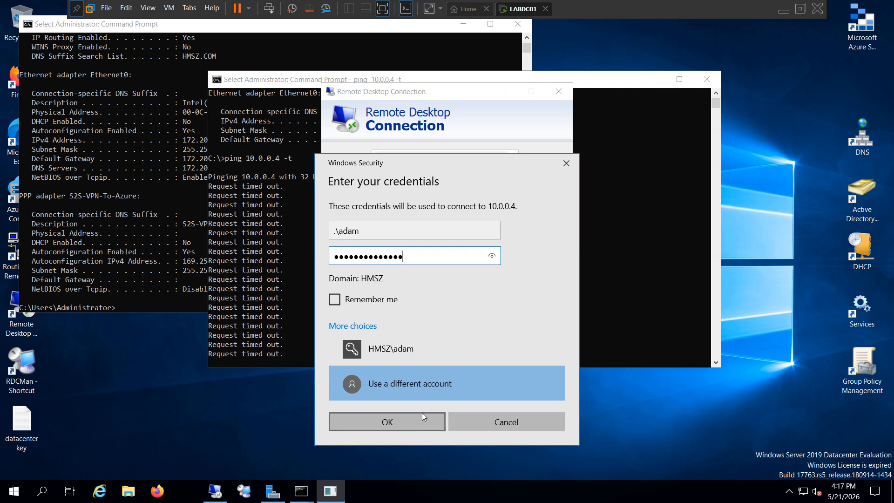
Step: Replace the user name with .\ and the local account name in capitals, and submit the credentials to connect to 10.0.0.4
click(377, 231)
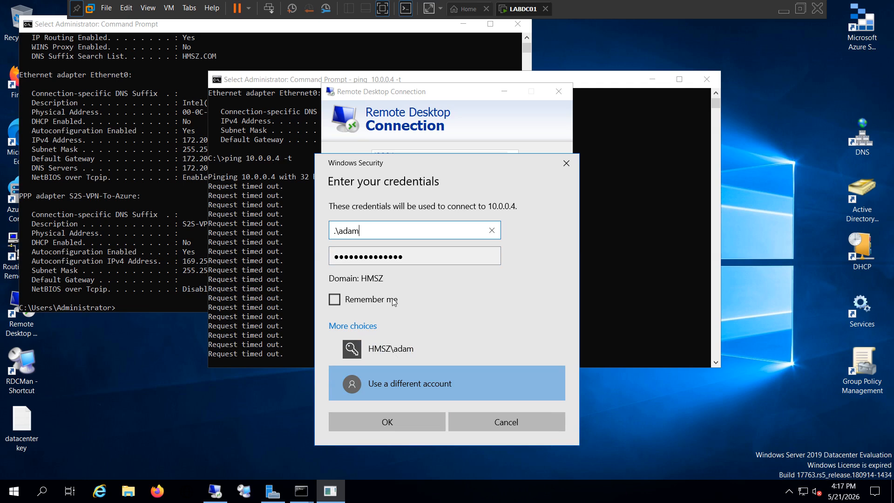
key(ctrl+a)
text(.\ADAM)
click(396, 424)
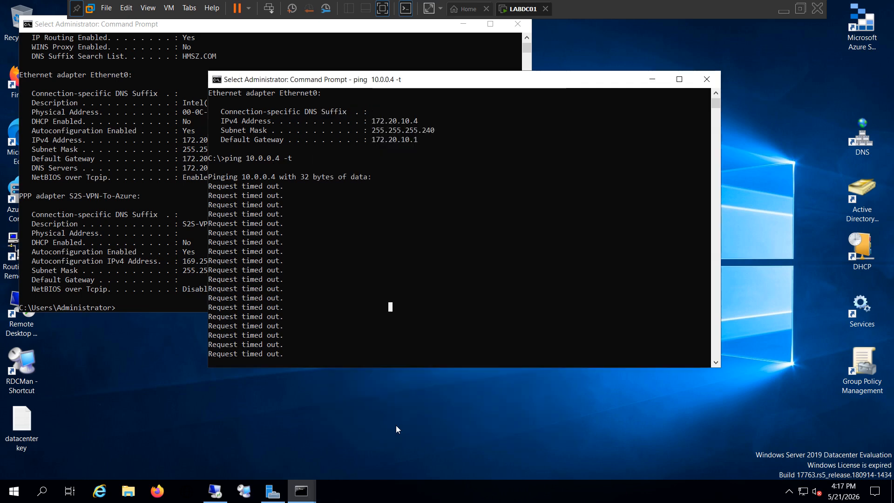
click(363, 50)
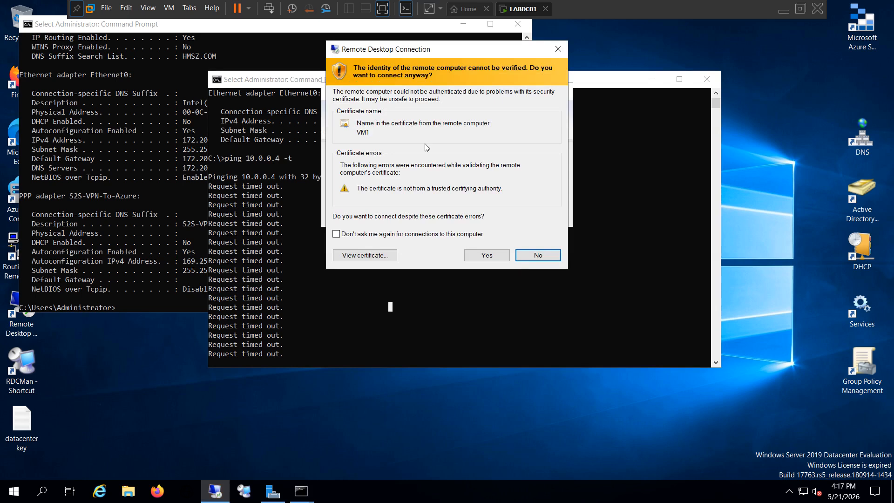
Step: Accept the certificate warning for VM1, exit the full-screen views and arrange the 10.0.0.4 session as a window beside the local command prompts
click(486, 258)
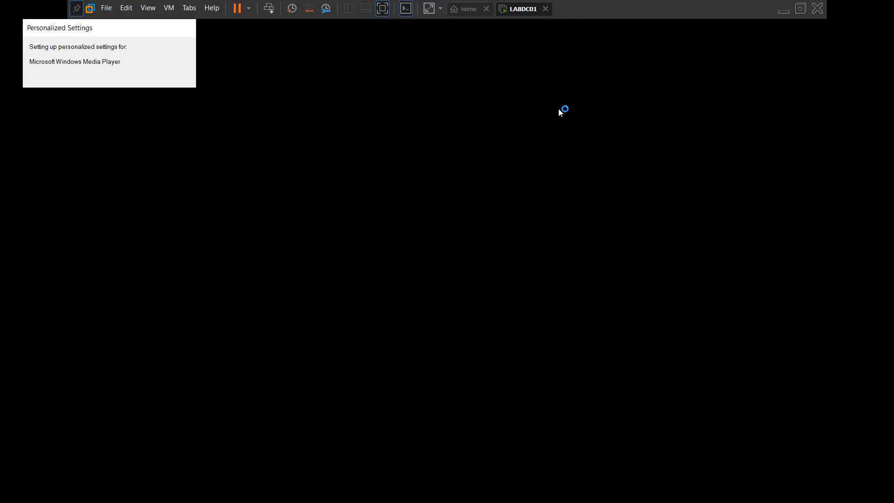
key(ctrl+alt+Return)
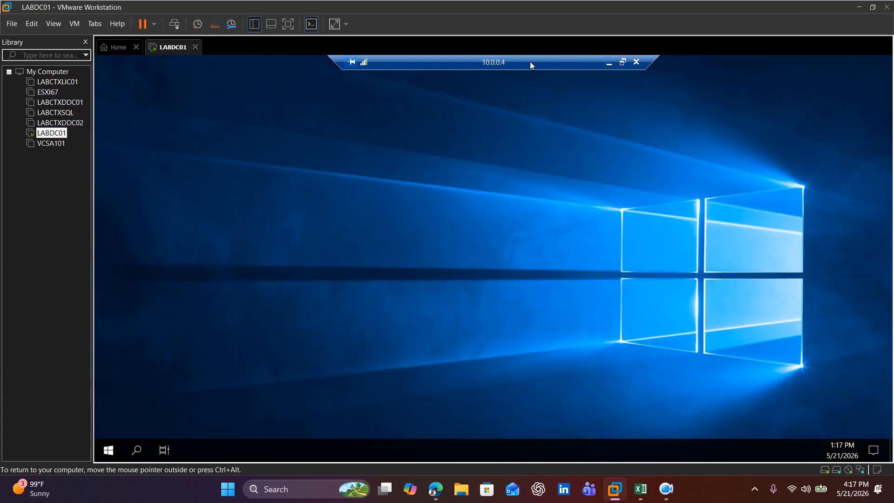
click(623, 62)
drag(609, 96, 551, 77)
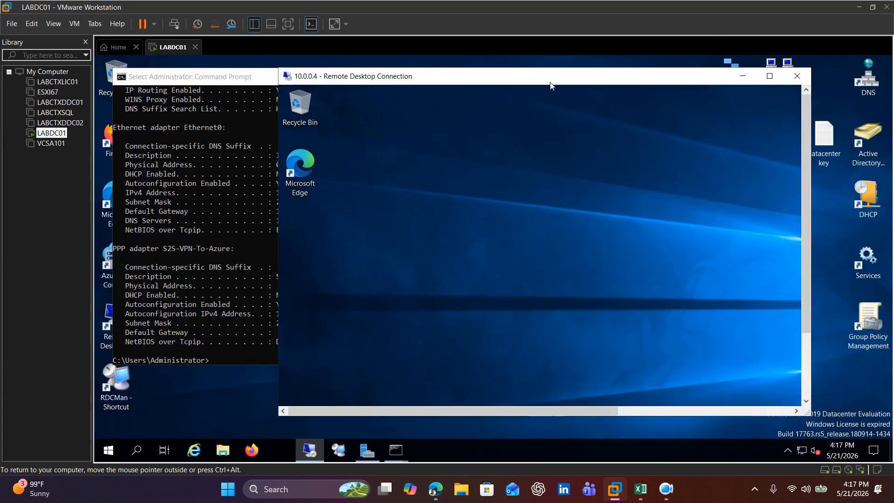
drag(473, 84, 577, 123)
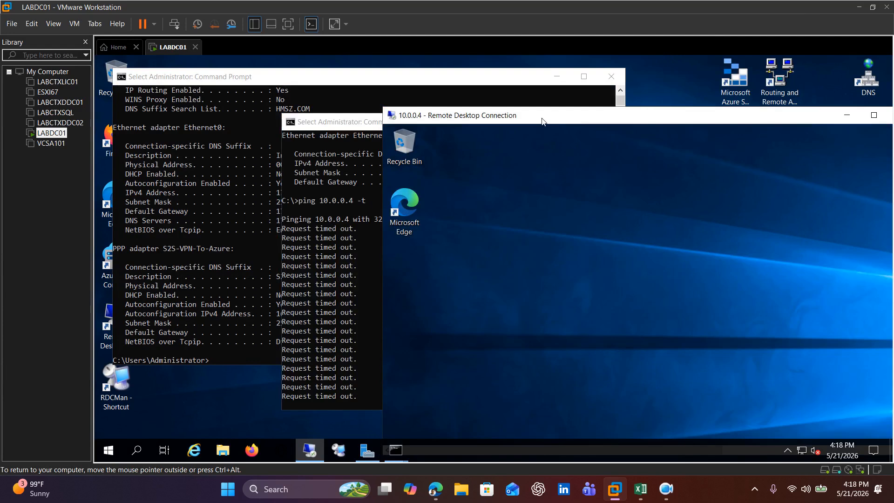
drag(499, 120, 426, 98)
Step: Ping 10.0.0.4 from the local server's Command Prompt that shows the S2S-VPN-To-Azure adapter
click(294, 237)
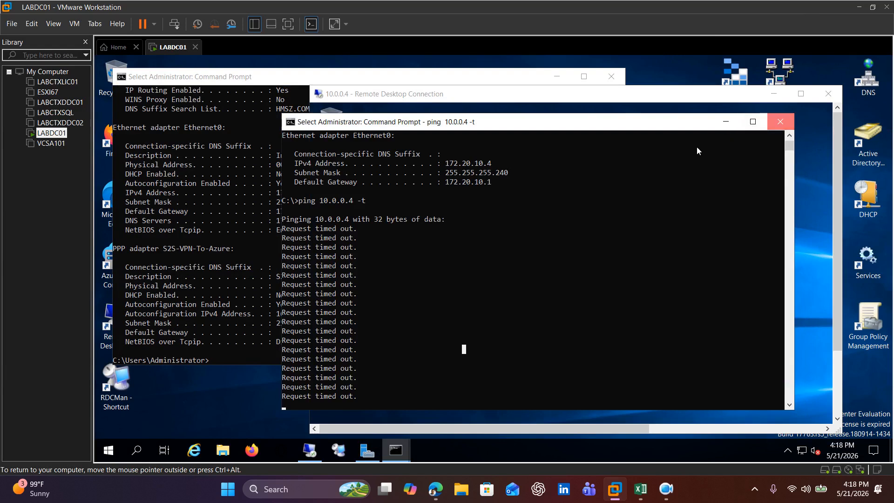
click(228, 356)
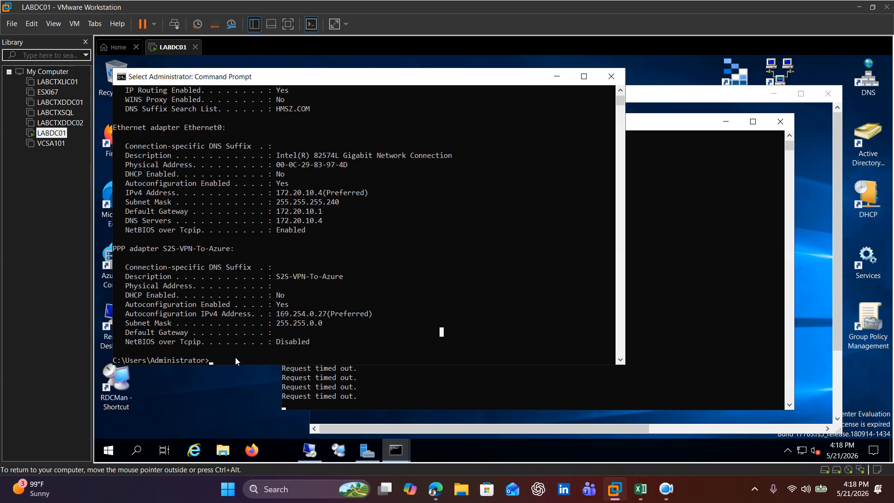
text(PING 10.0)
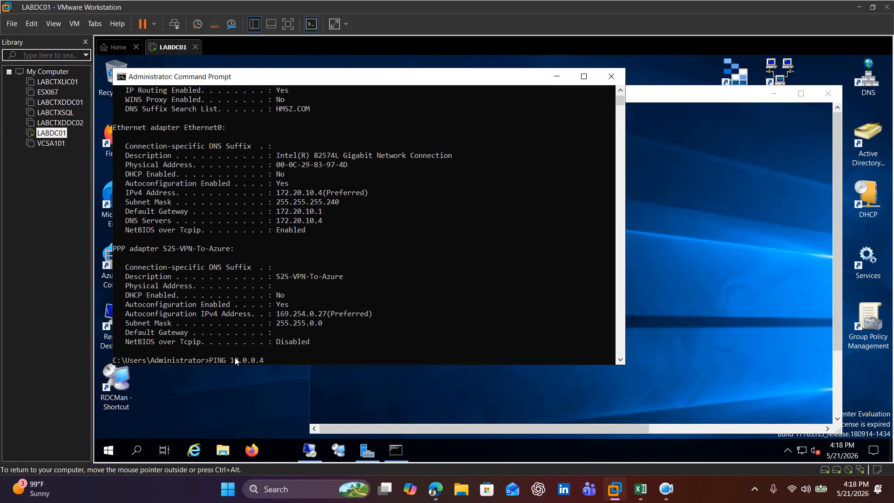
text(.0.4)
key(Return)
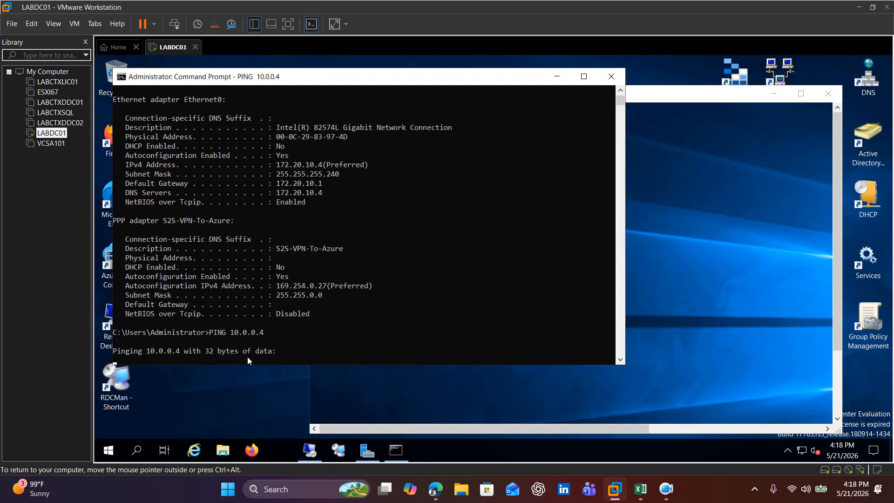
Step: Open a Command Prompt inside the 10.0.0.4 remote session and run IPCONFIG to check VM1's IP configuration
click(702, 254)
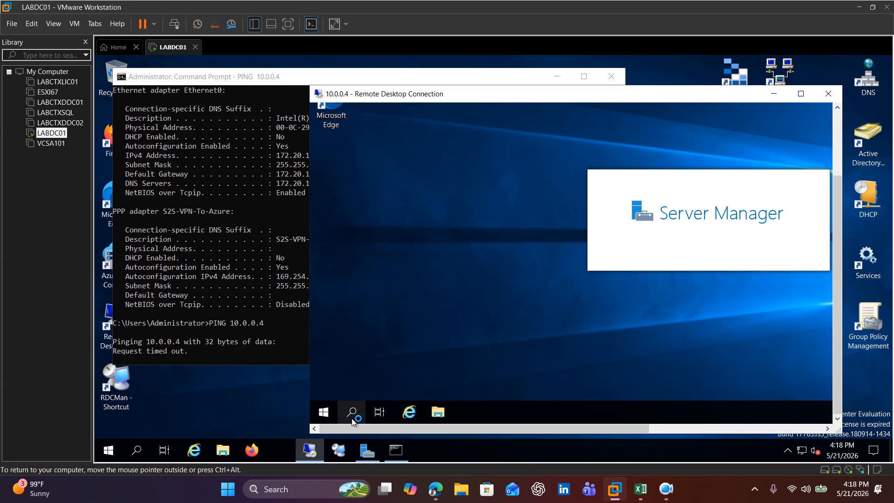
click(351, 412)
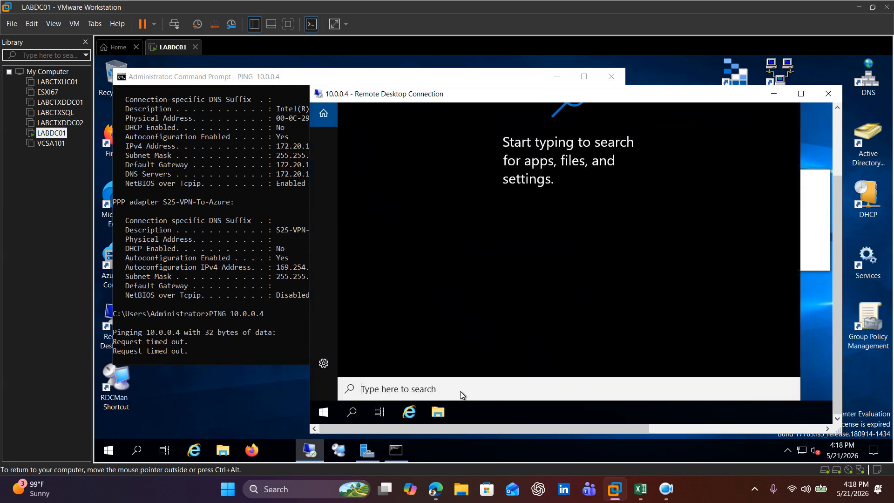
text(CMD)
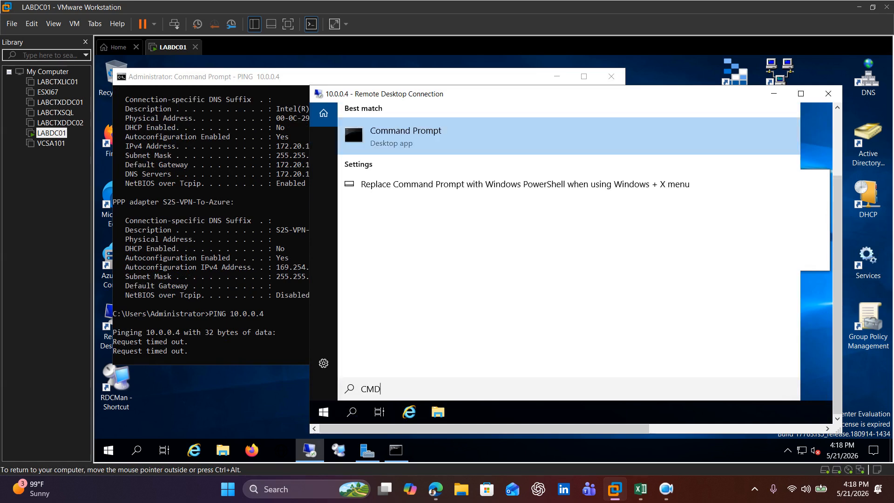
click(404, 143)
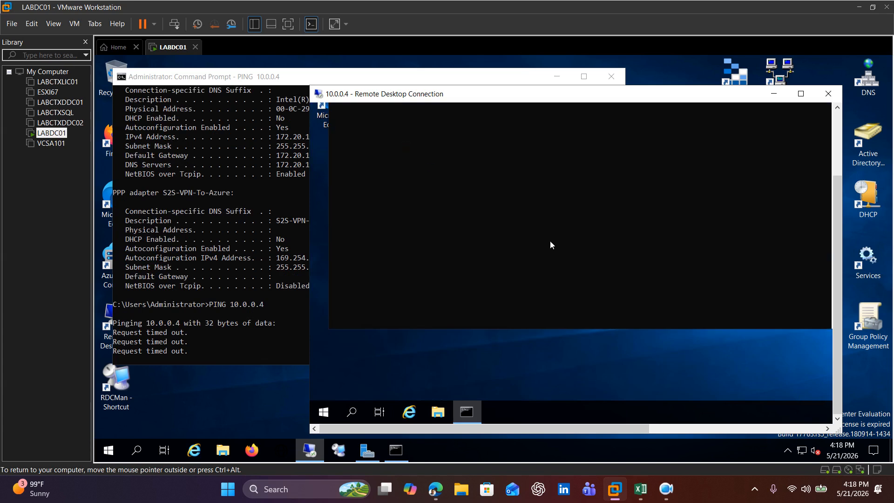
drag(833, 244, 833, 204)
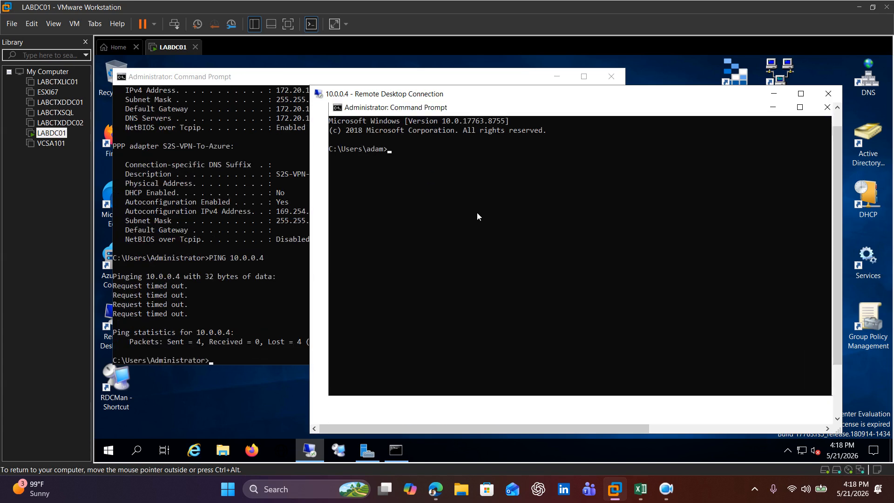
text(IPCONFIG)
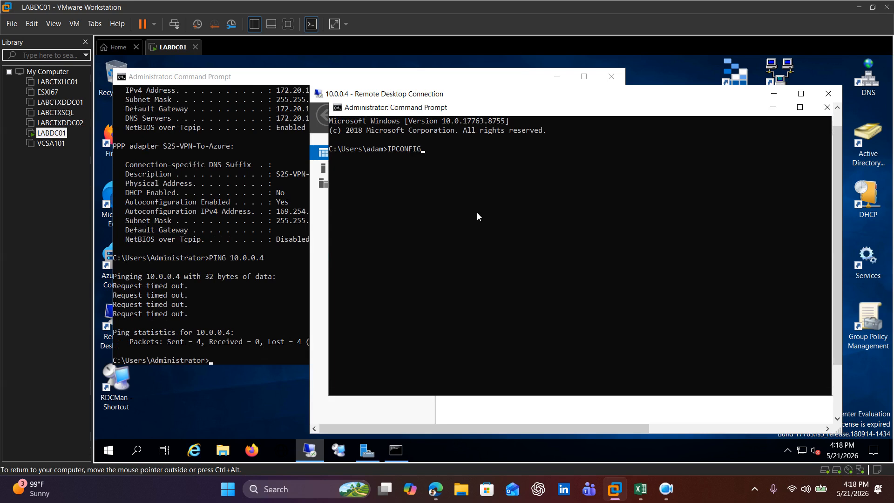
key(Return)
click(502, 308)
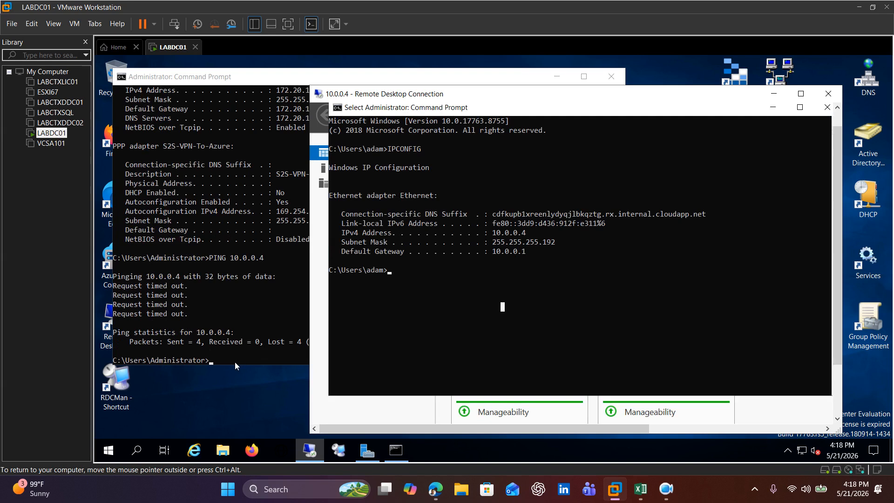
Step: Compare the local ping output with VM1's IP configuration, repositioning the remote session window beside the local Command Prompt
click(242, 306)
click(222, 359)
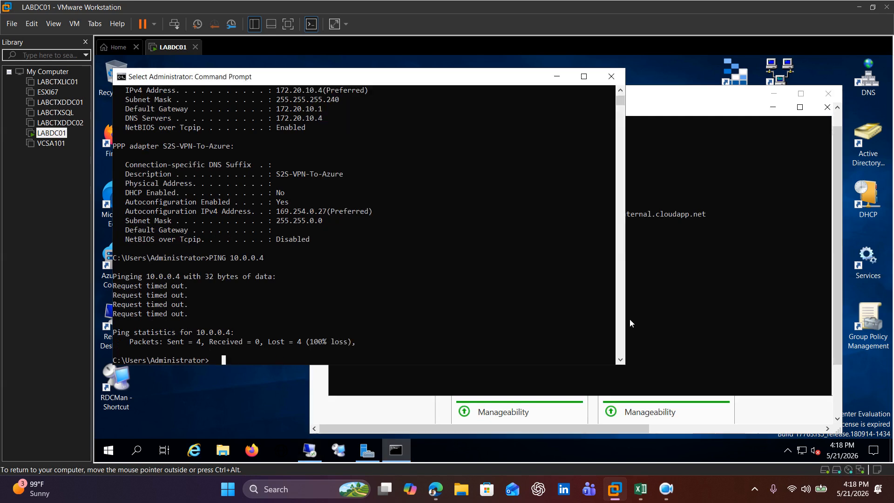
click(722, 300)
drag(423, 93, 443, 90)
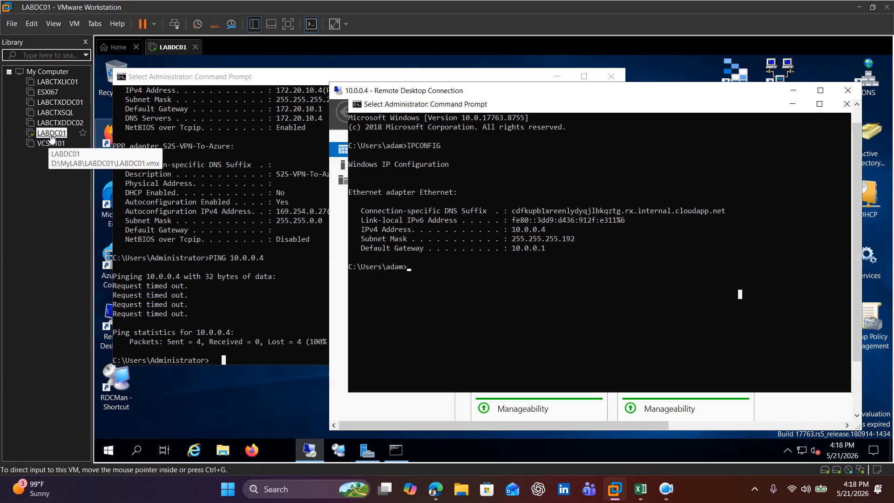
drag(522, 93, 480, 93)
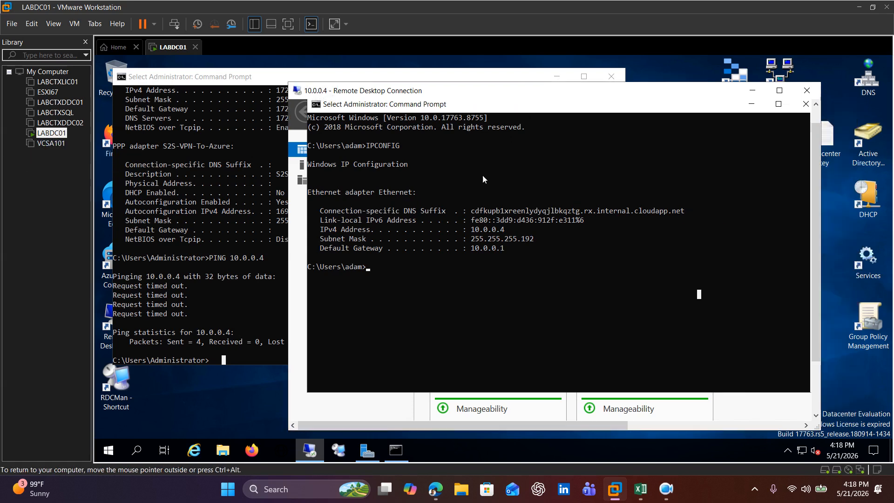
Step: Switch to the Azure portal, reopen S2S-VPN-Connection from the S2S-VPN resource group and refresh its status and data counters
click(436, 491)
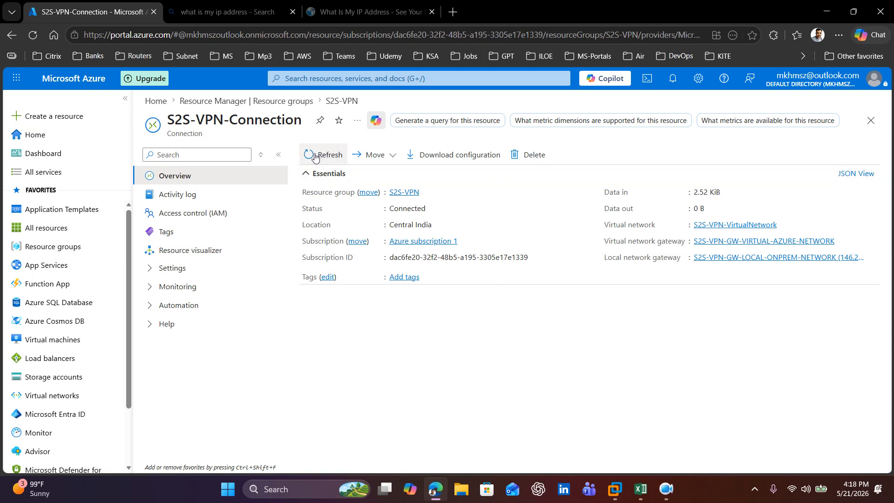
click(334, 101)
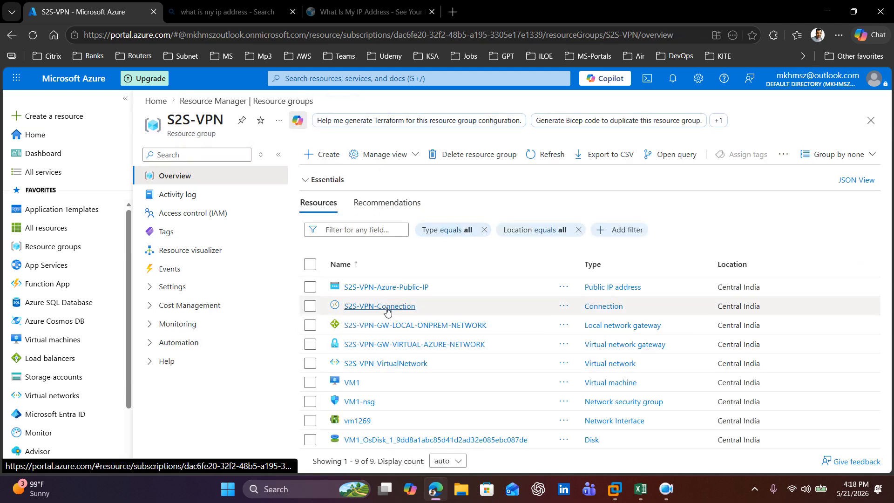
click(385, 311)
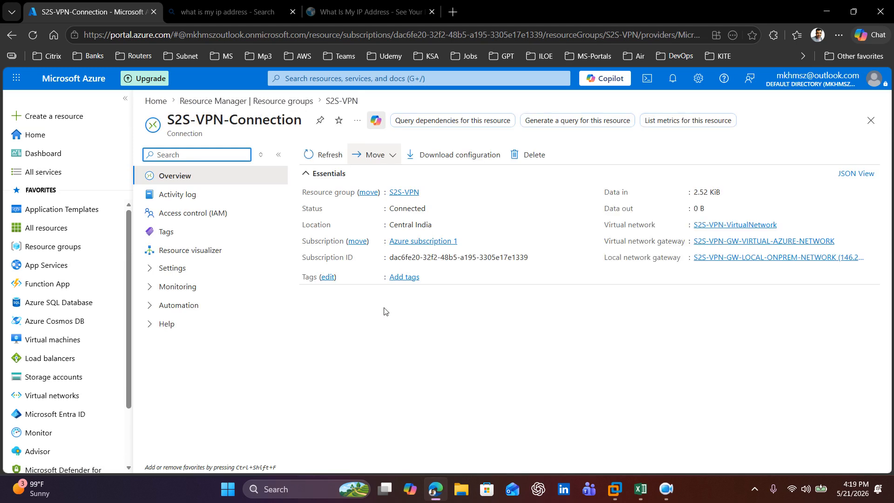
click(319, 156)
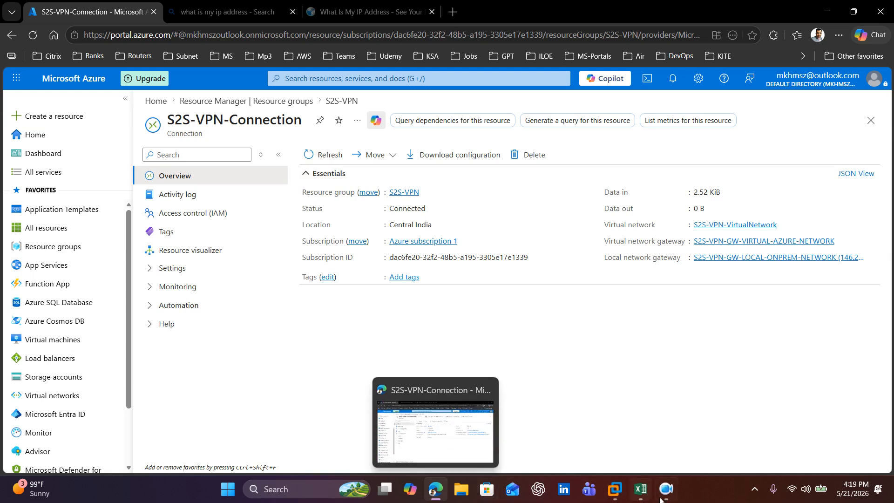
Step: Return to VMware Workstation and ping the on-premises server at 172.20.10.4 from VM1's Command Prompt
click(599, 488)
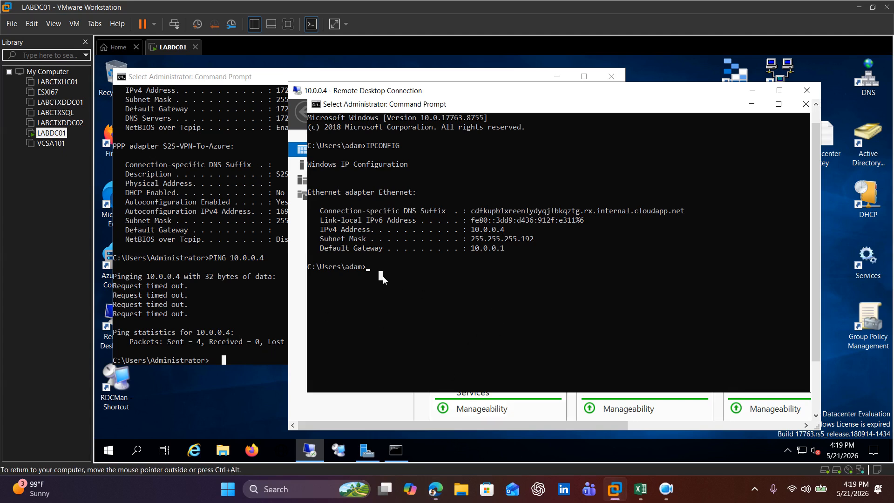
text(PING )
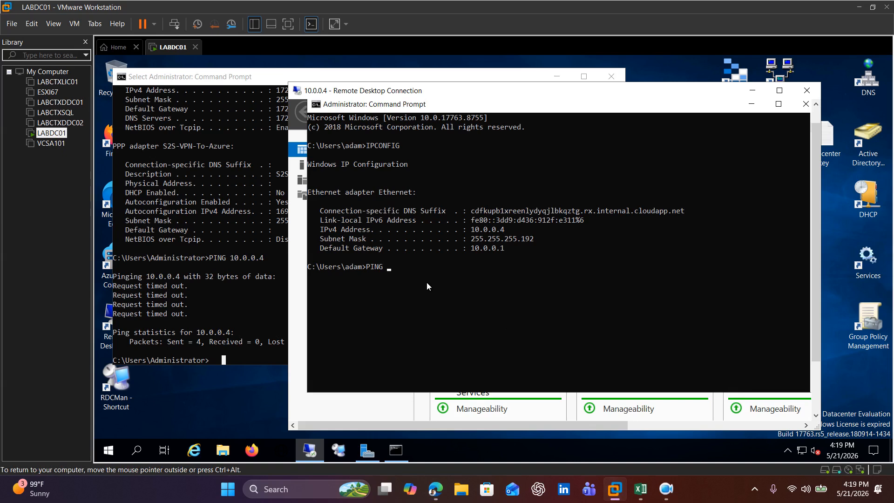
text(172.20.10.4)
key(Return)
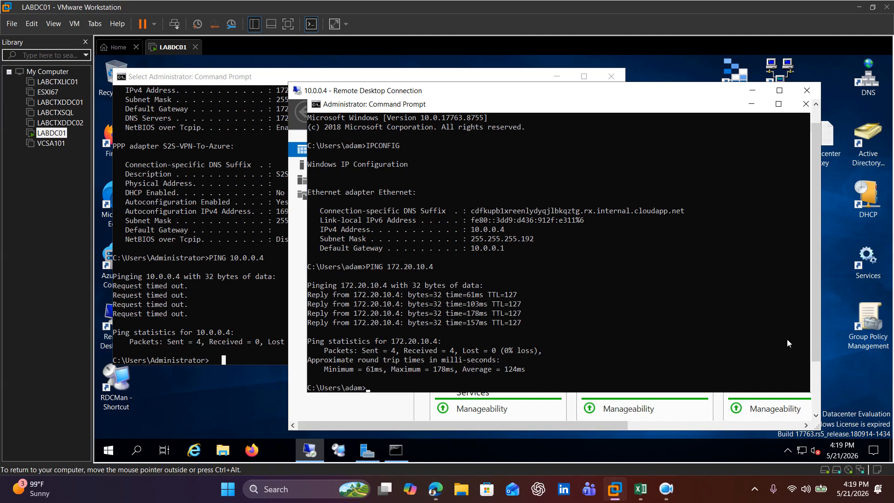
Step: Open the Run dialog on VM1 and launch Windows Defender Firewall with firewall.cpl
scroll(816, 307, down, 3)
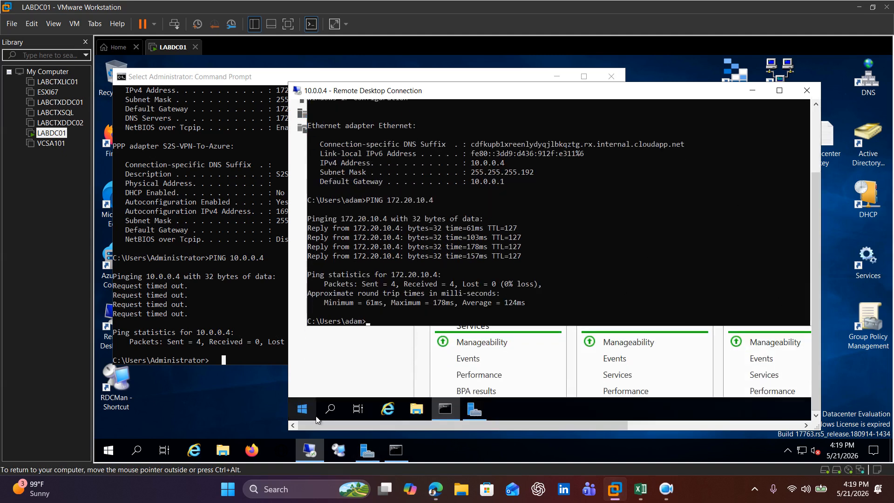
click(336, 409)
text(RUN)
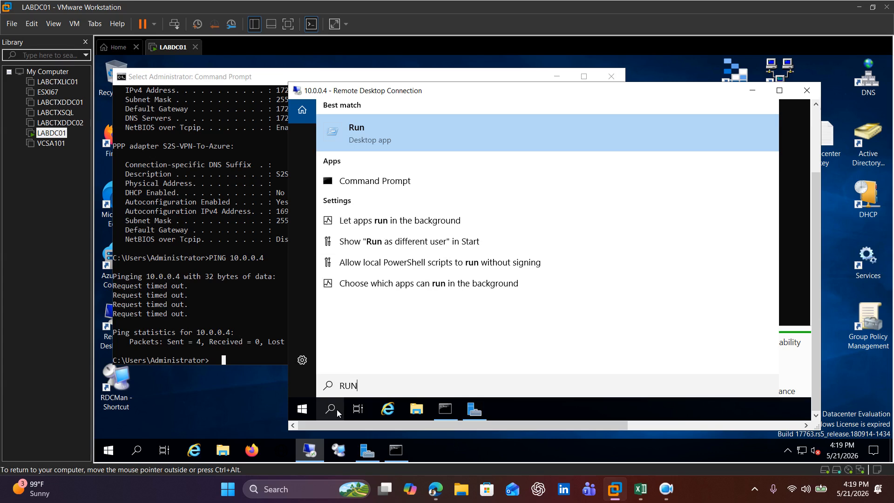
key(Return)
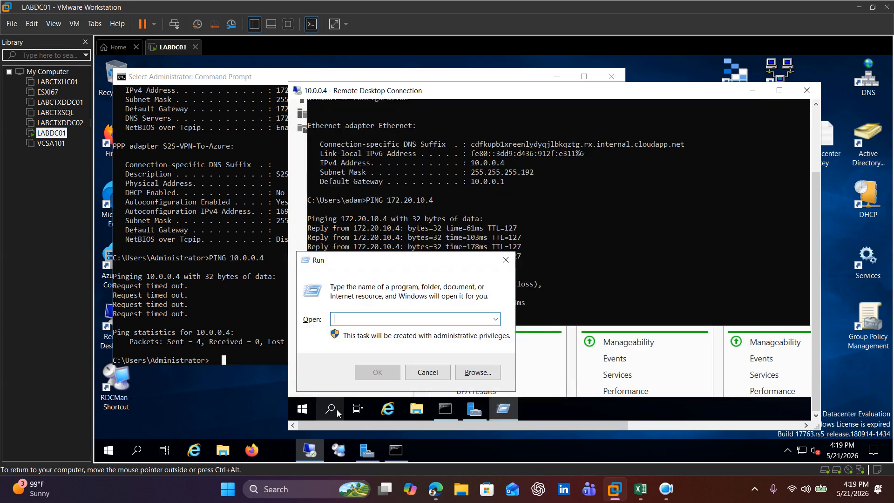
text(fire)
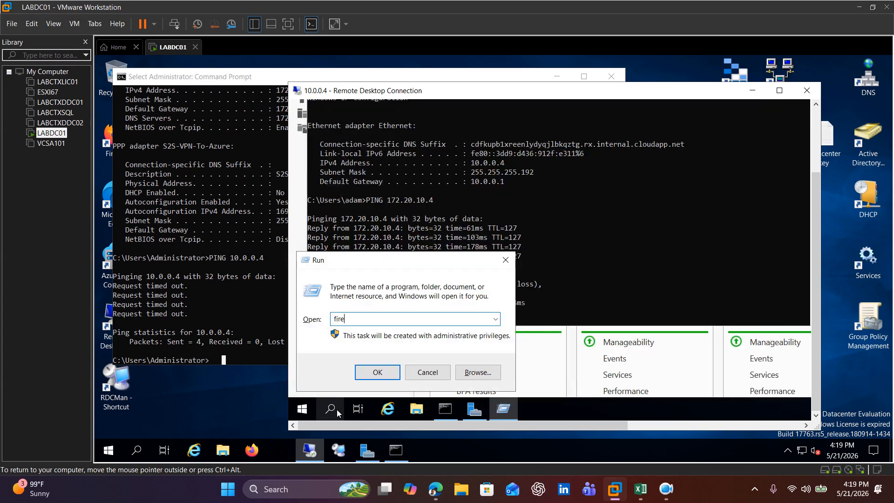
text(wall.cpl)
key(Return)
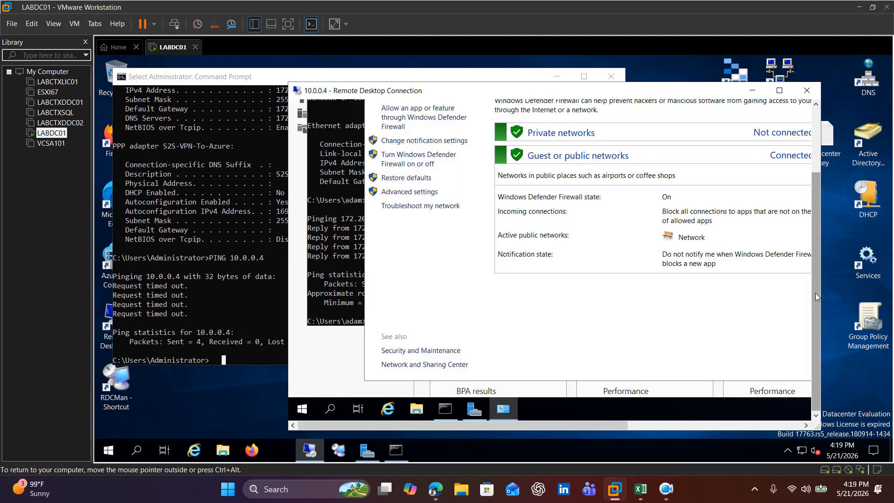
Step: Turn off Windows Defender Firewall on VM1 for both private and public networks and apply the settings
click(421, 141)
click(559, 174)
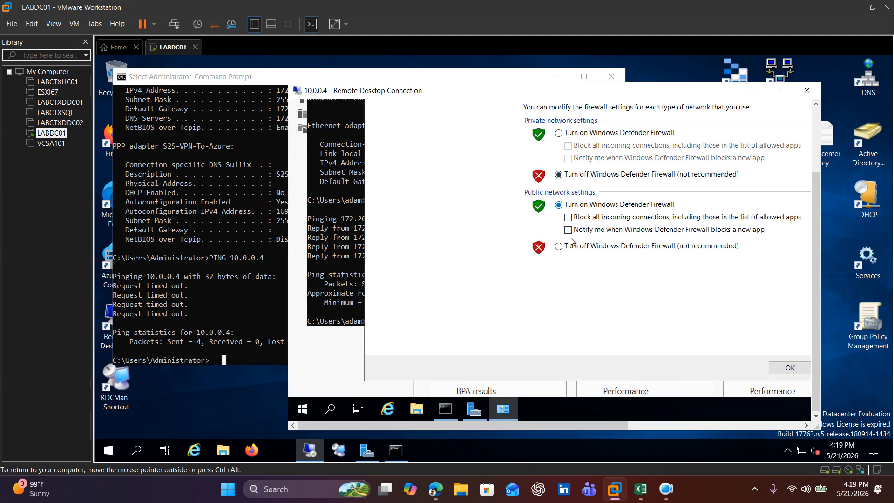
click(558, 246)
click(786, 368)
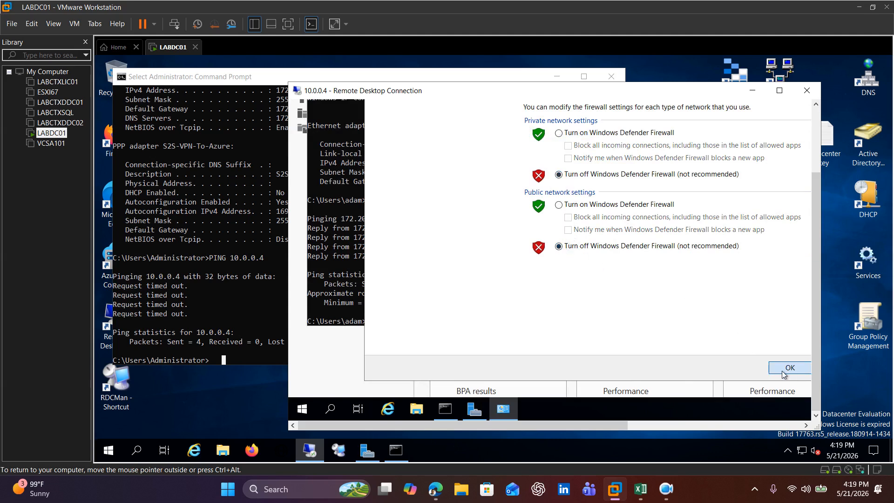
Step: Repeat the ping to 10.0.0.4 from the local server's Command Prompt and return to the remote session
click(227, 360)
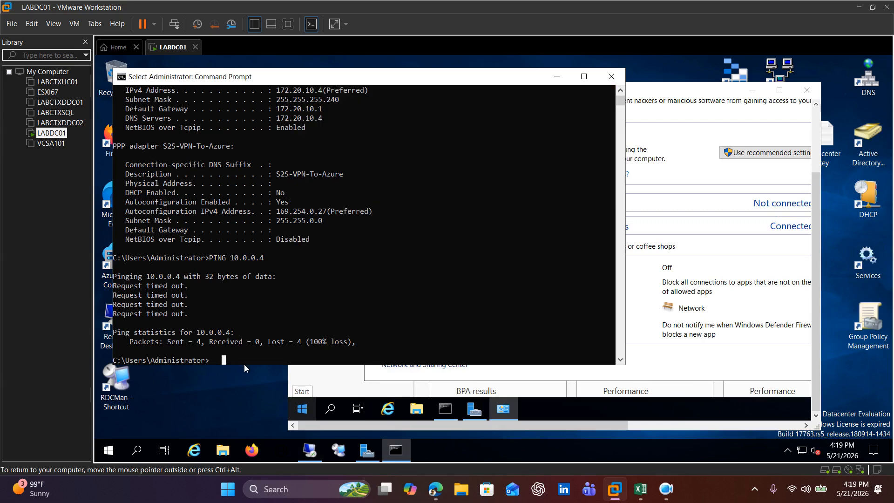
key(Escape)
key(Up)
key(Return)
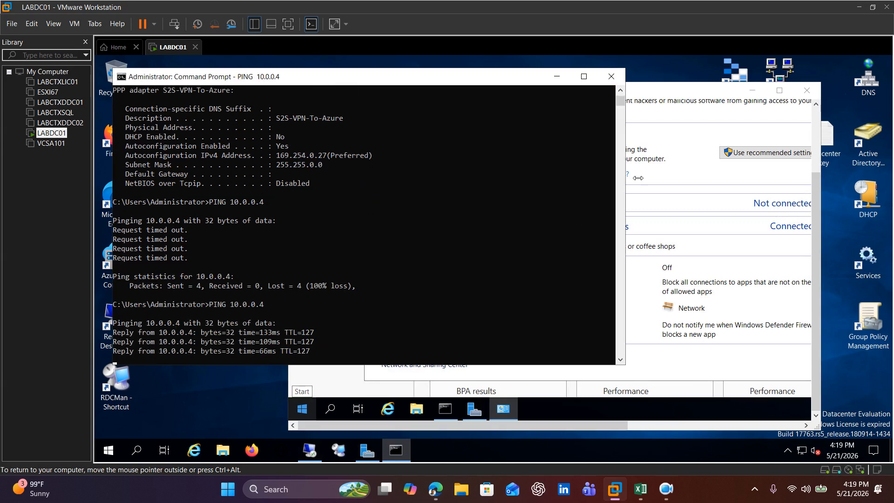
click(733, 135)
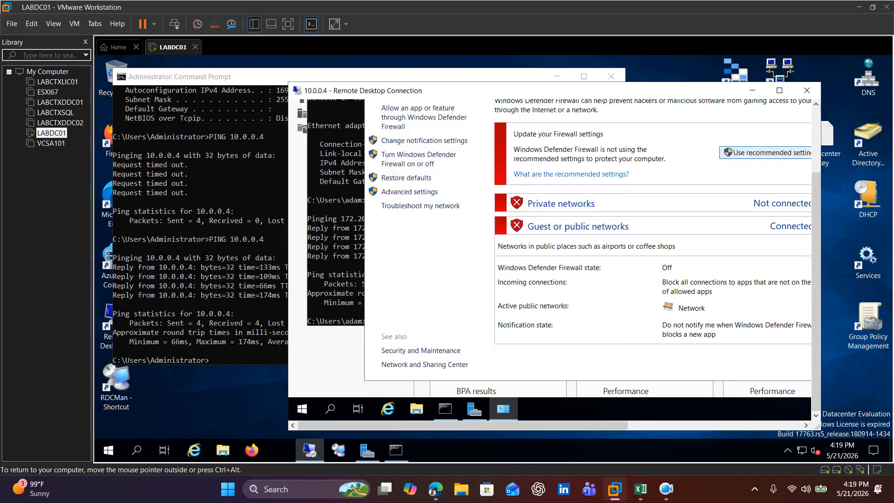
Step: Reposition the 10.0.0.4 remote session window and close Windows Defender Firewall on VM1
drag(821, 163, 885, 161)
drag(598, 95, 601, 112)
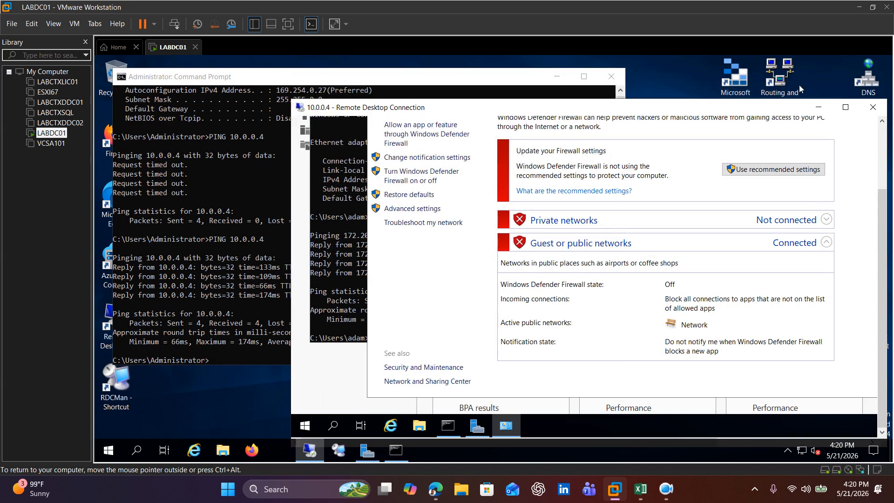
drag(884, 211, 881, 142)
drag(798, 154, 667, 159)
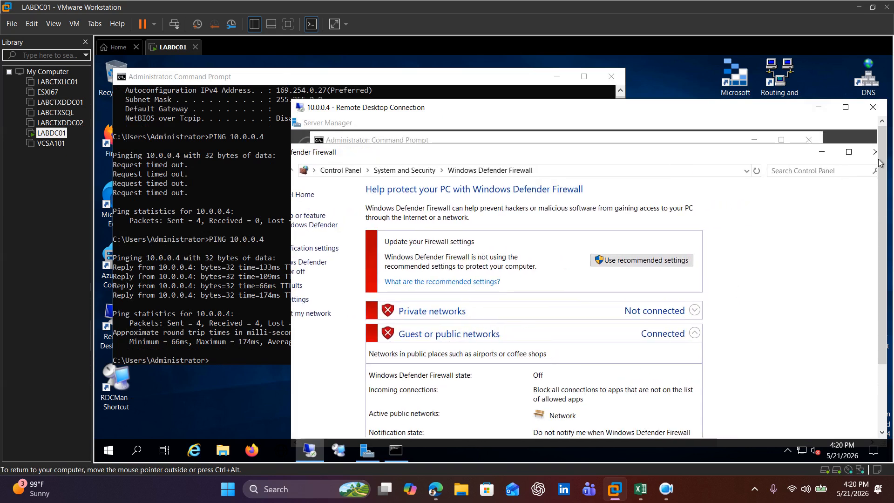
click(871, 160)
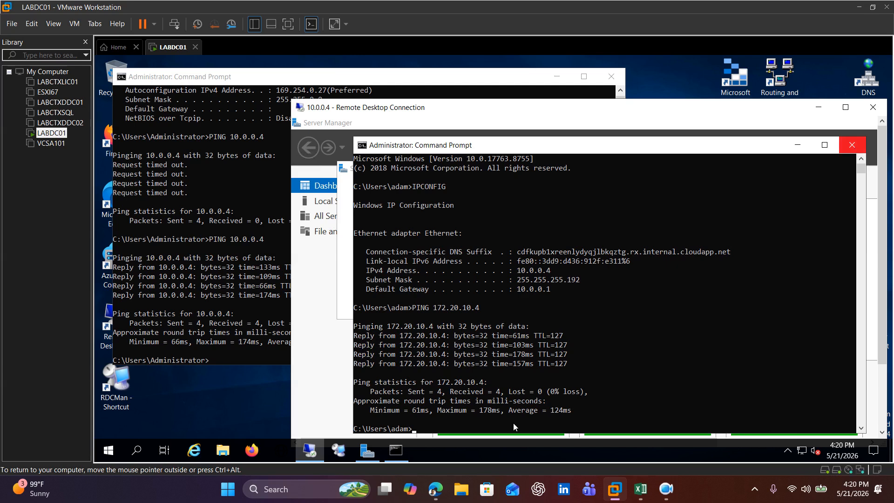
Step: Start a continuous ping to 172.20.10.4 with the -t option from VM1's Command Prompt
key(Up)
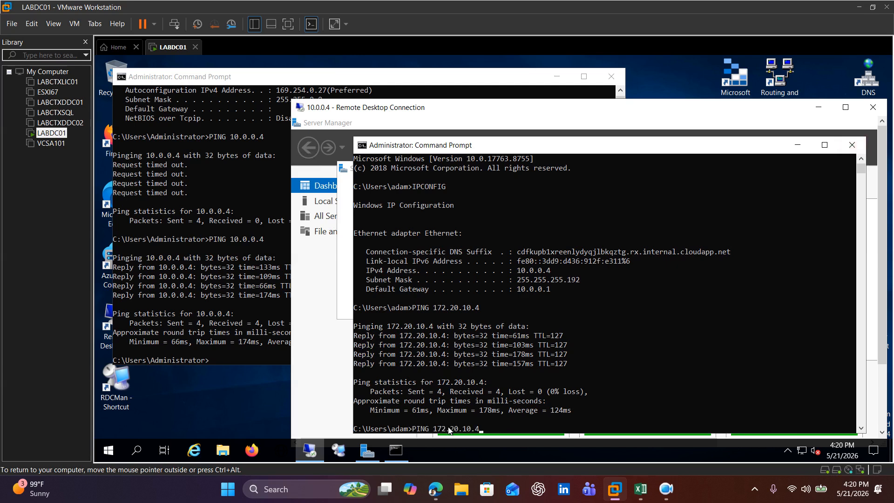
key(Return)
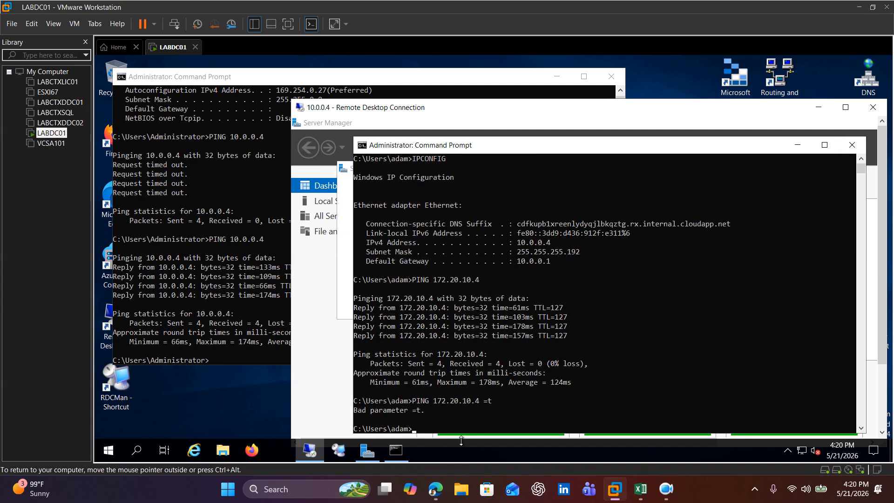
key(Up)
text(=t)
key(Return)
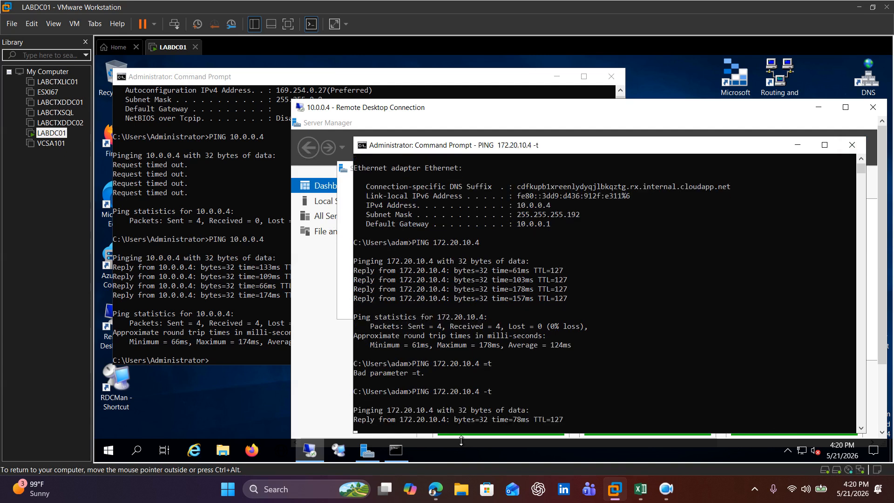
Step: Start a continuous ping to 10.0.0.4 with the -t option from the local server's Command Prompt
click(219, 362)
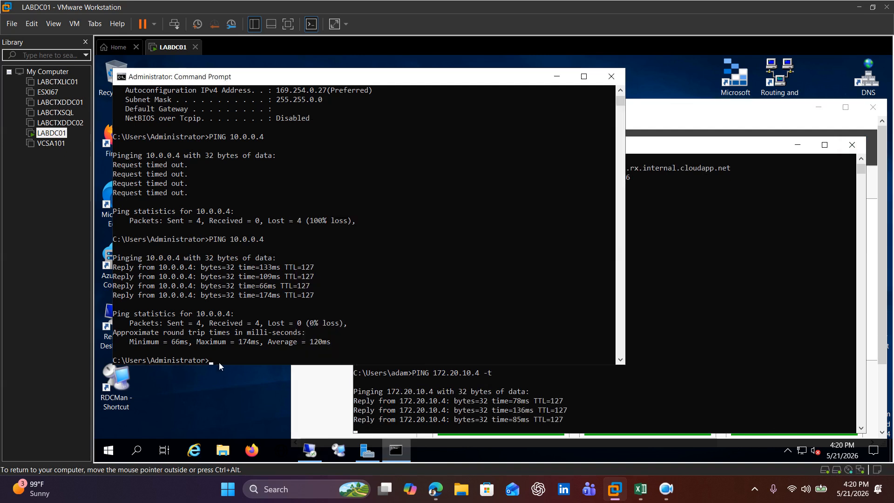
text(PING 10.0.0.4 -t)
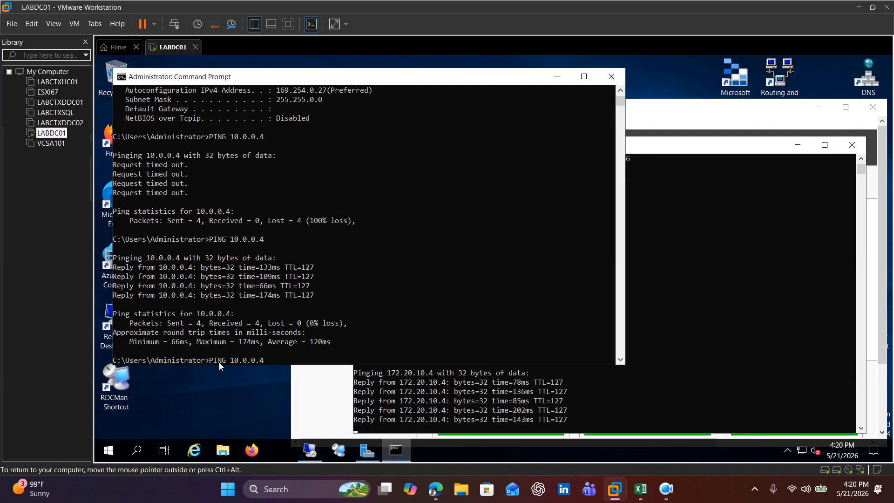
key(Return)
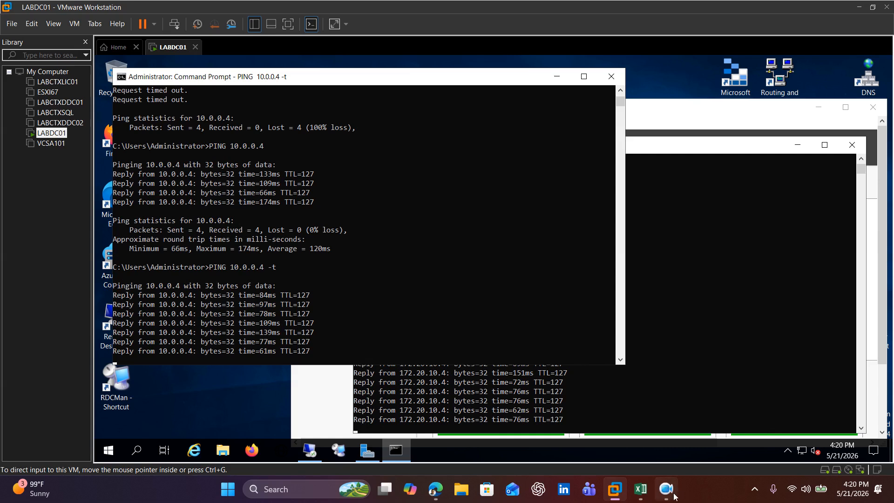
Step: Switch to the Azure portal in Edge, reopen S2S-VPN-Connection from the S2S-VPN resource group, and refresh its status and data overview
click(435, 489)
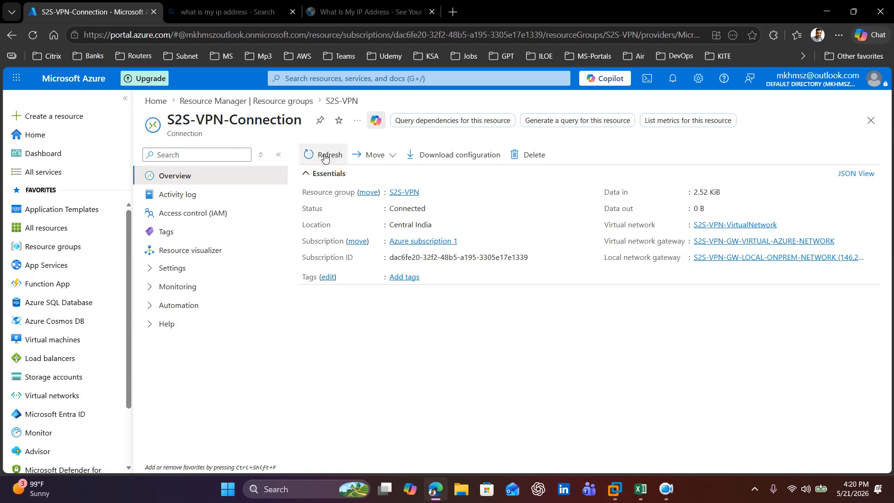
click(279, 101)
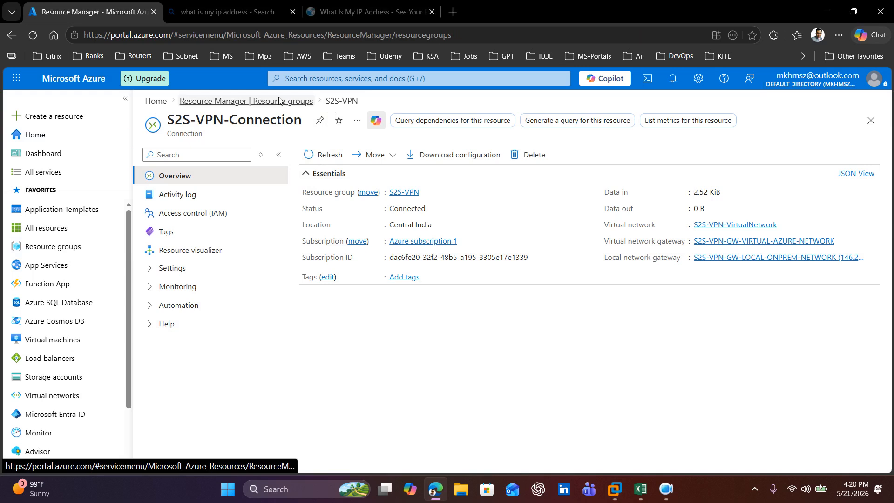
click(356, 280)
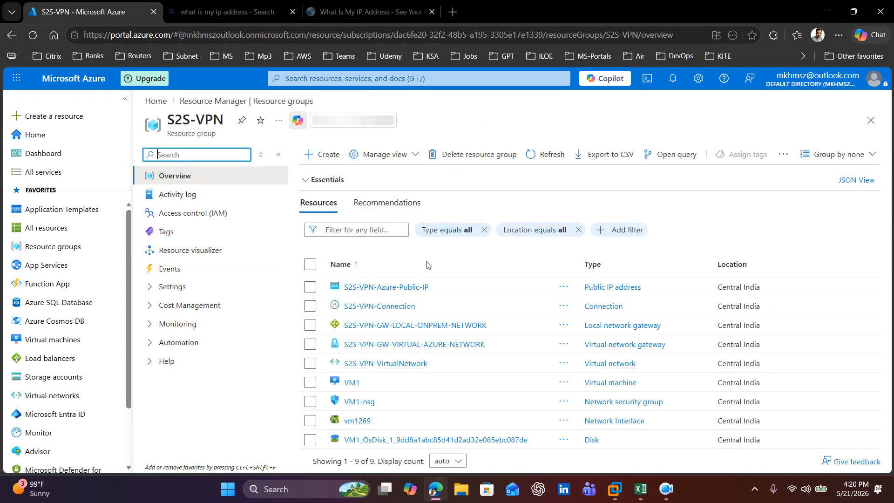
click(379, 306)
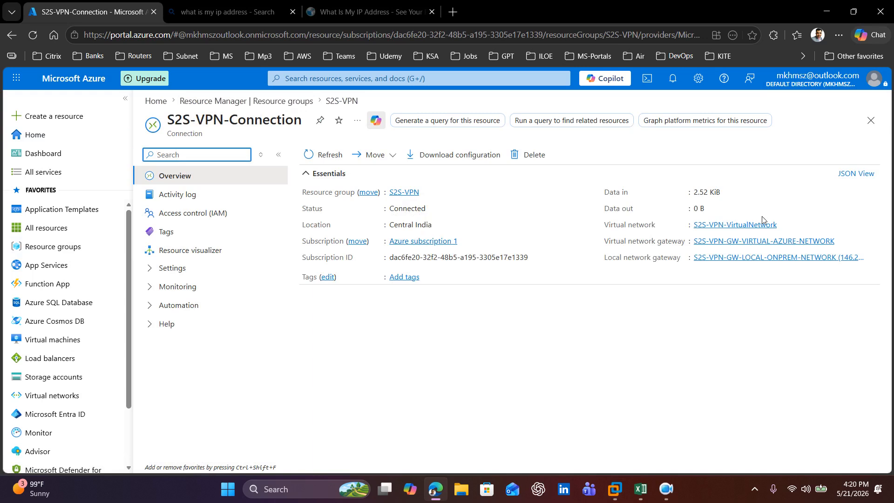
click(325, 158)
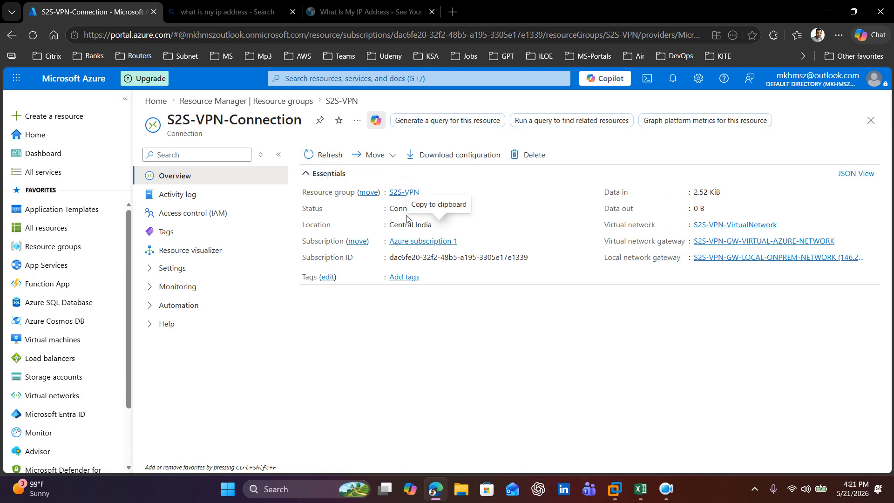
Step: Return to VMware Workstation and place the 10.0.0.4 remote session beside the local Command Prompt to watch both continuous pings
mouse_move(615, 488)
click(728, 415)
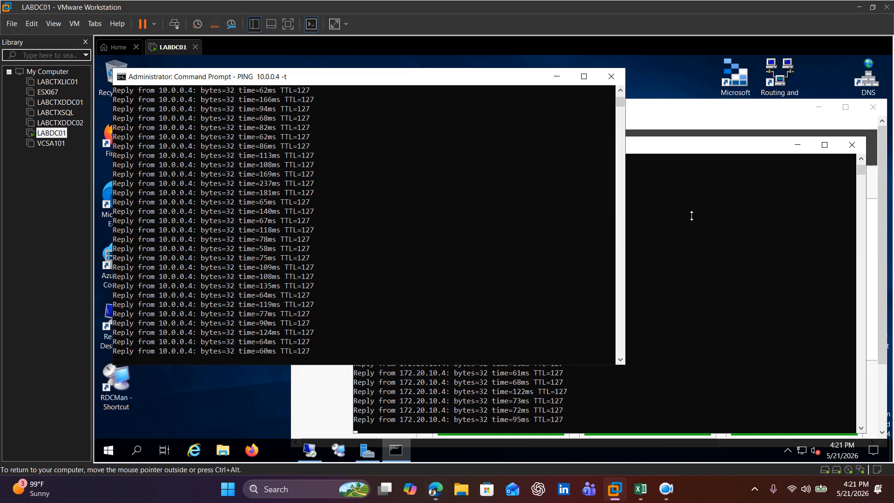
click(654, 147)
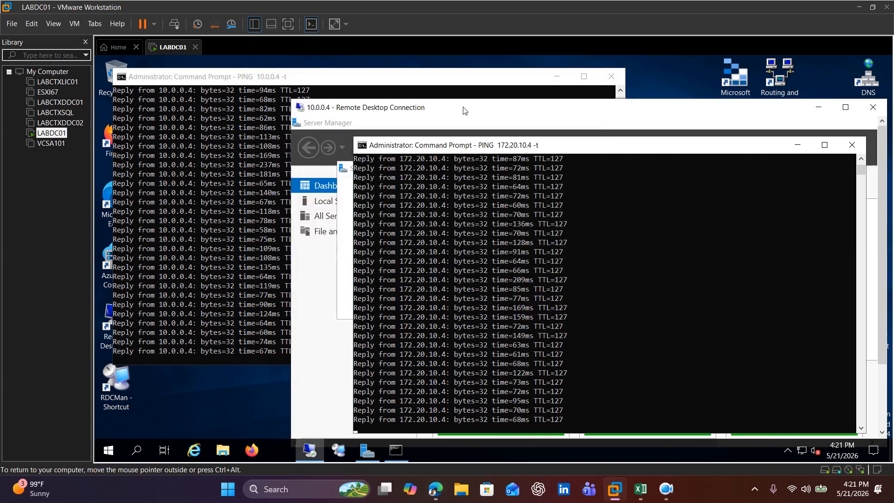
drag(464, 110, 436, 100)
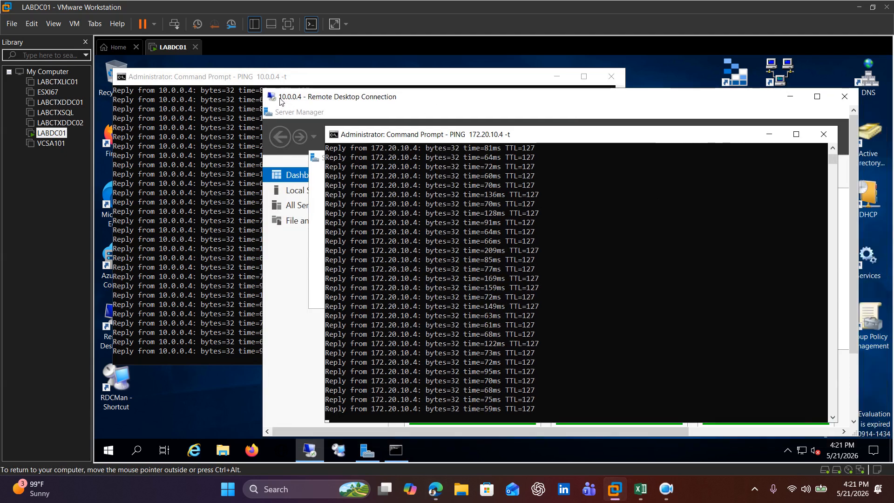
drag(281, 102, 296, 102)
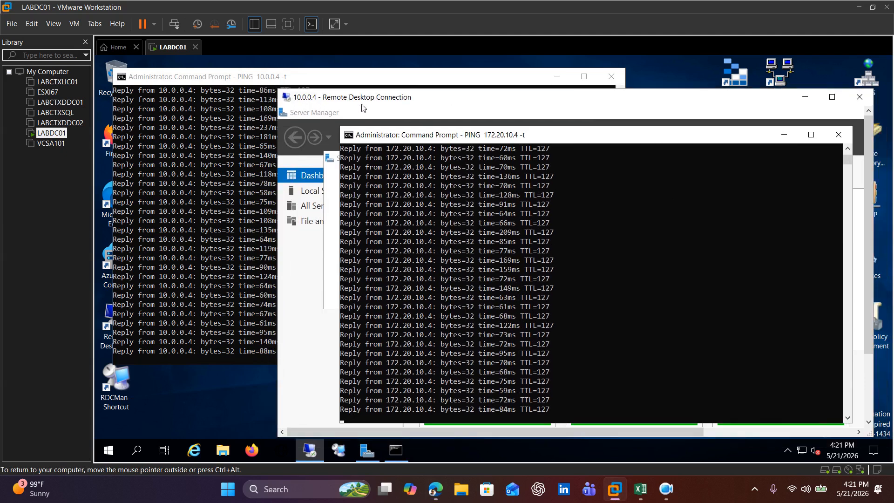
drag(362, 108, 321, 93)
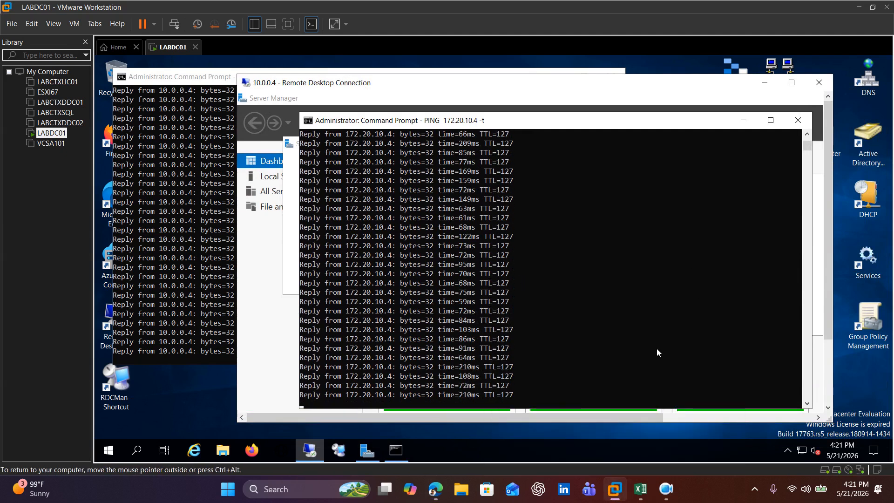
click(619, 330)
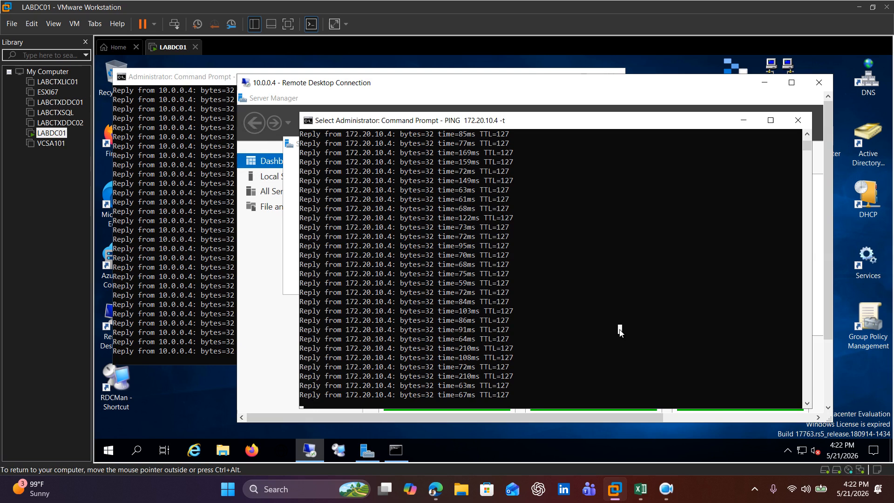
click(666, 489)
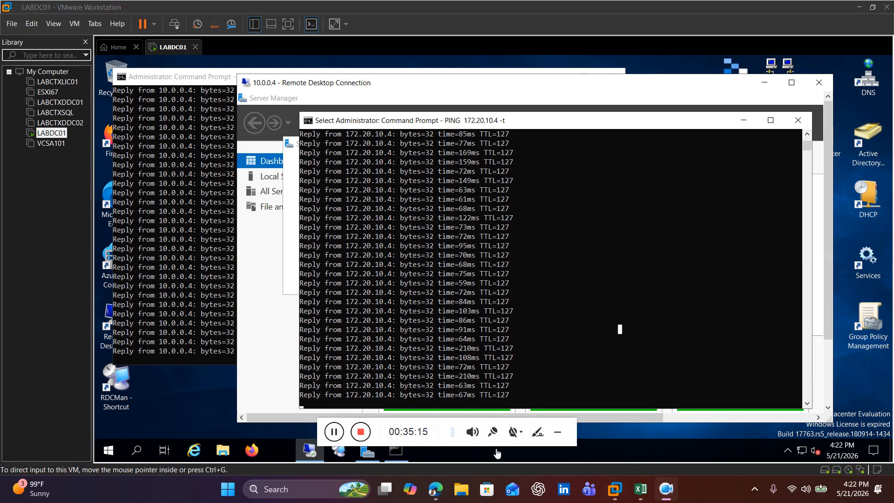
click(558, 438)
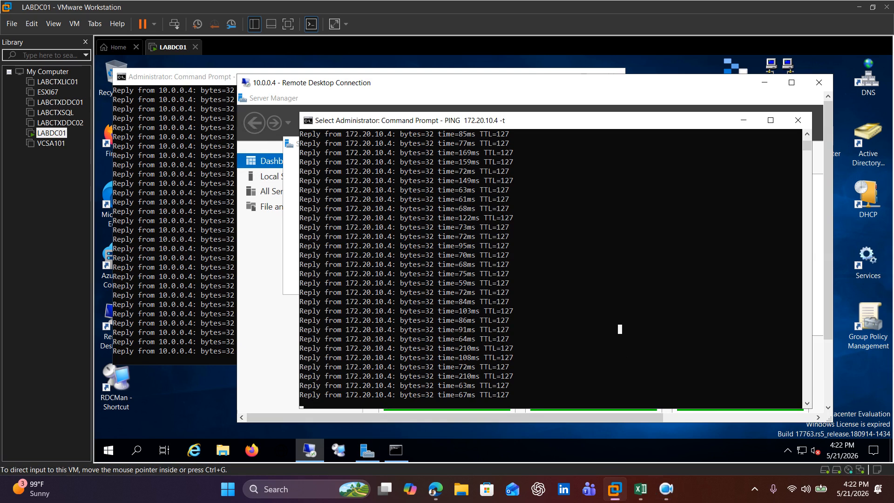